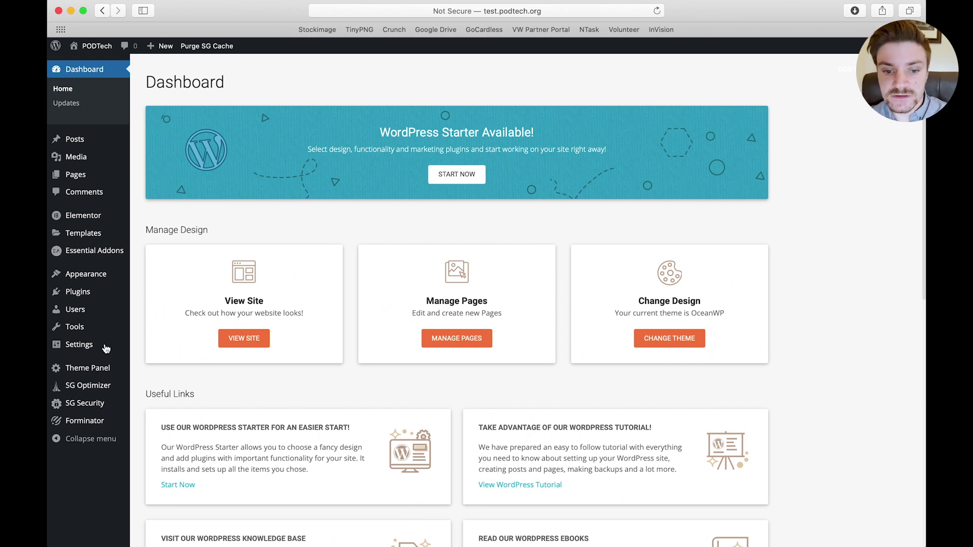
Search the plugin directory for 'forminator' and confirm Forminator is already installed and Active
click(81, 294)
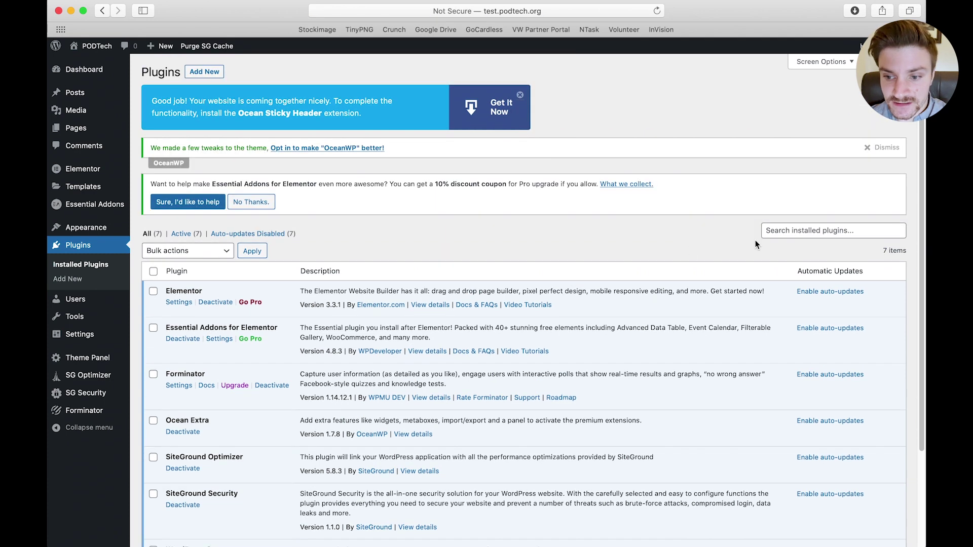
click(208, 73)
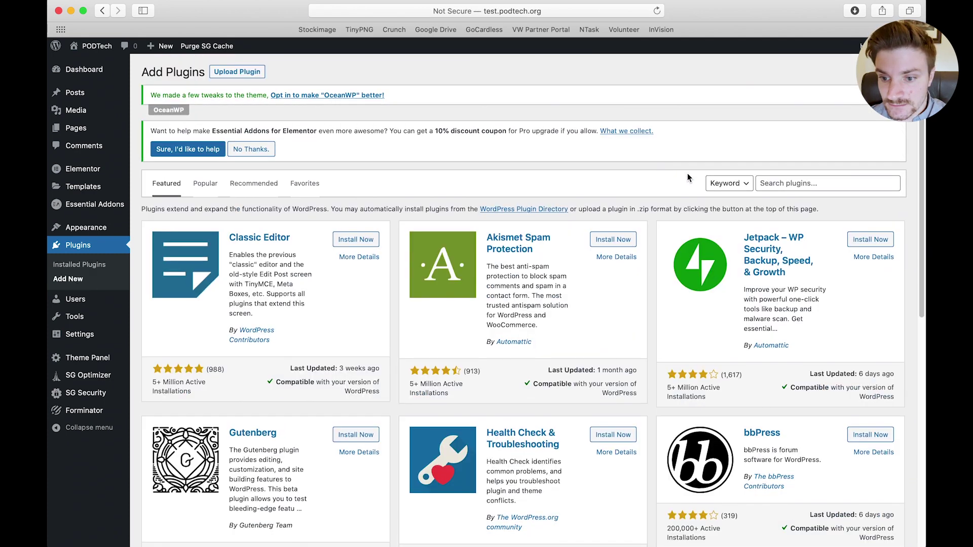
click(789, 182)
text(forminator)
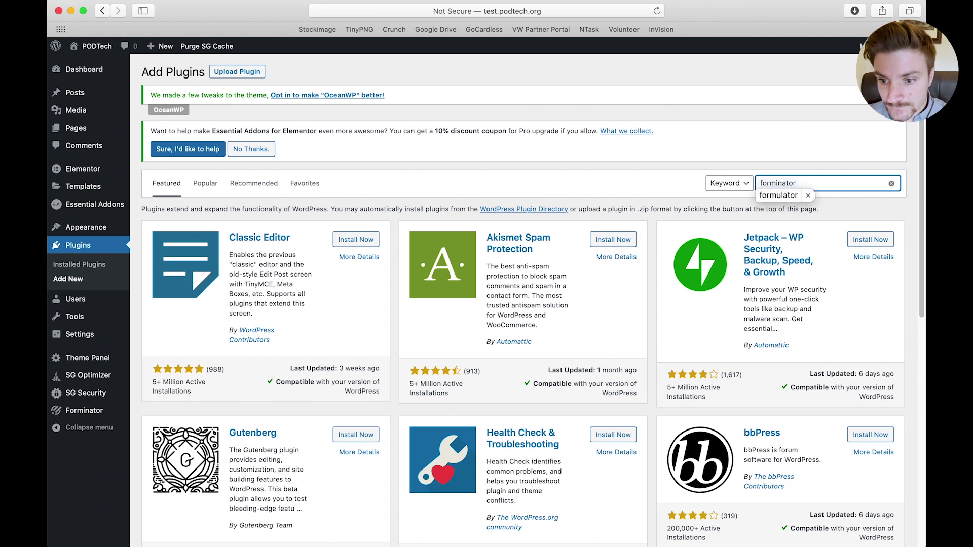
key(super+a)
key(BackSpace)
text(f)
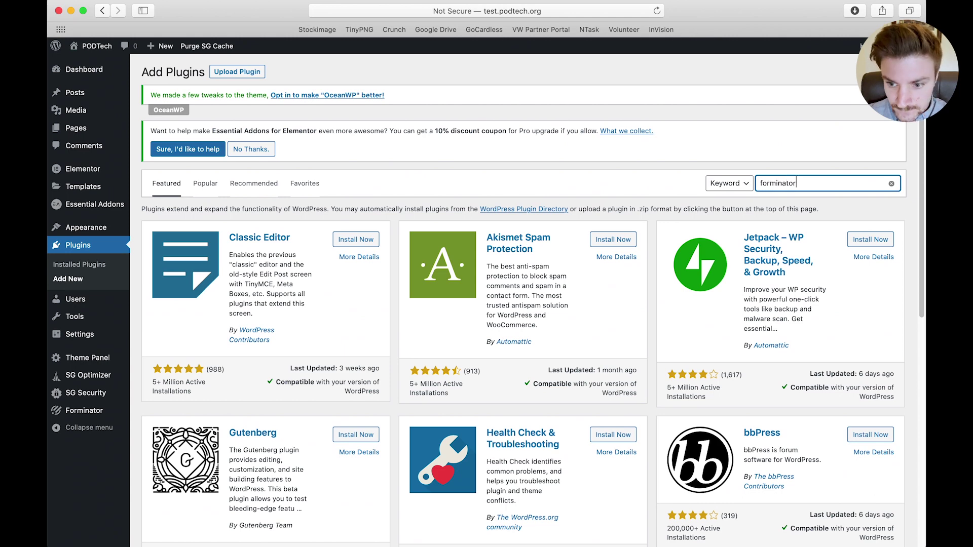
text(orminator)
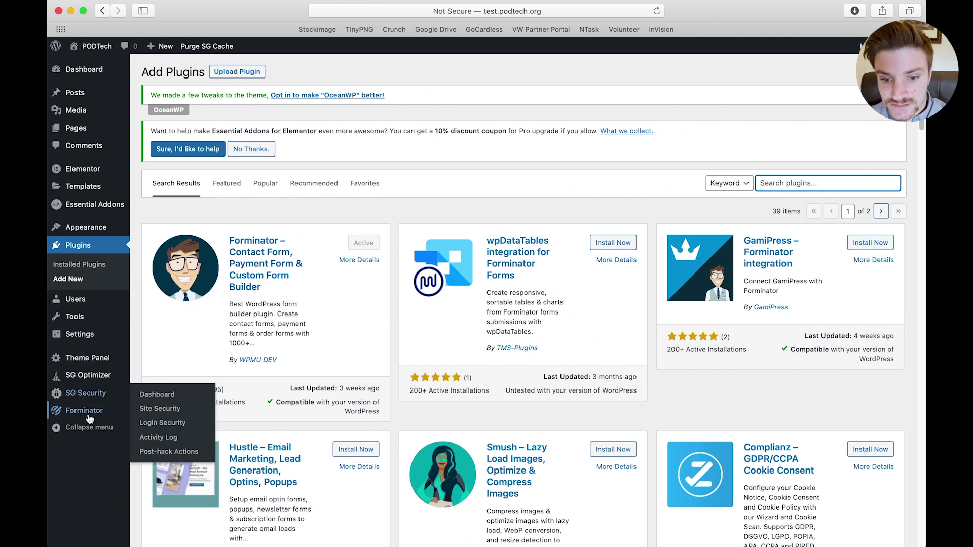
mouse_move(89, 417)
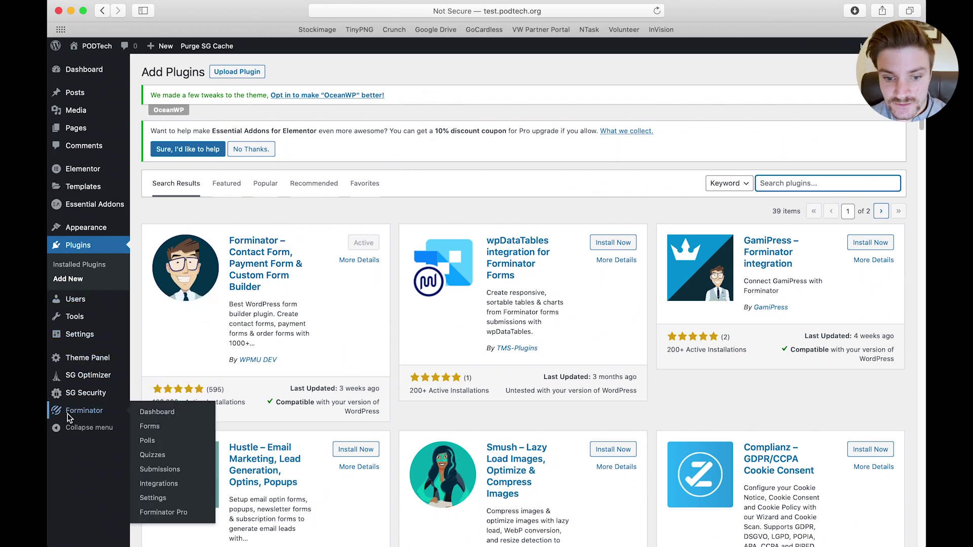
Start a new Forminator form from the Contact Us template and name it 'Contact Us'
click(71, 411)
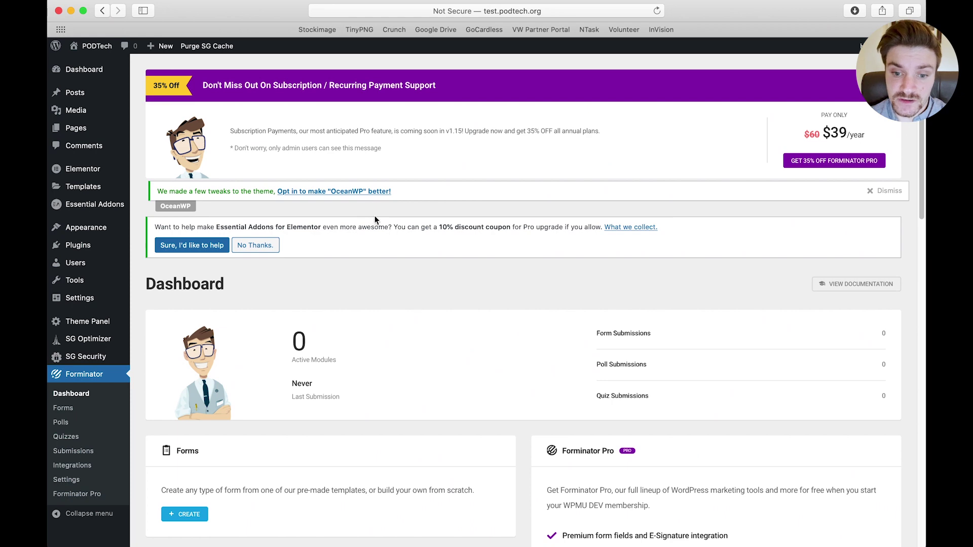
scroll(318, 253, down, 5)
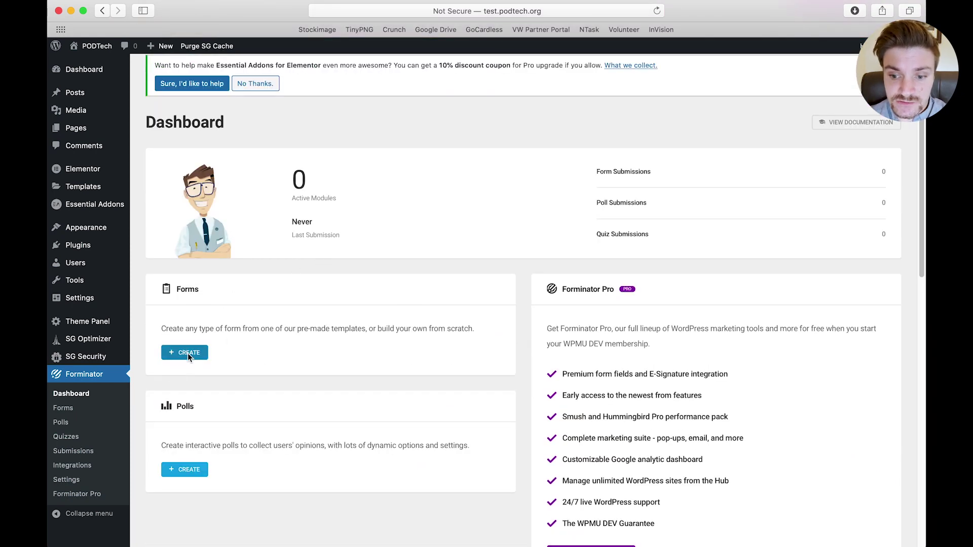
click(188, 355)
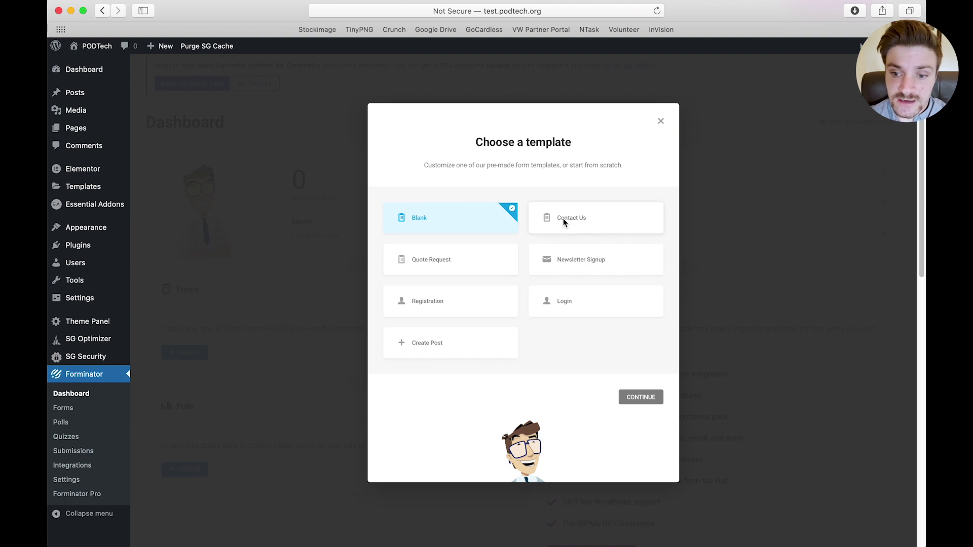
click(566, 223)
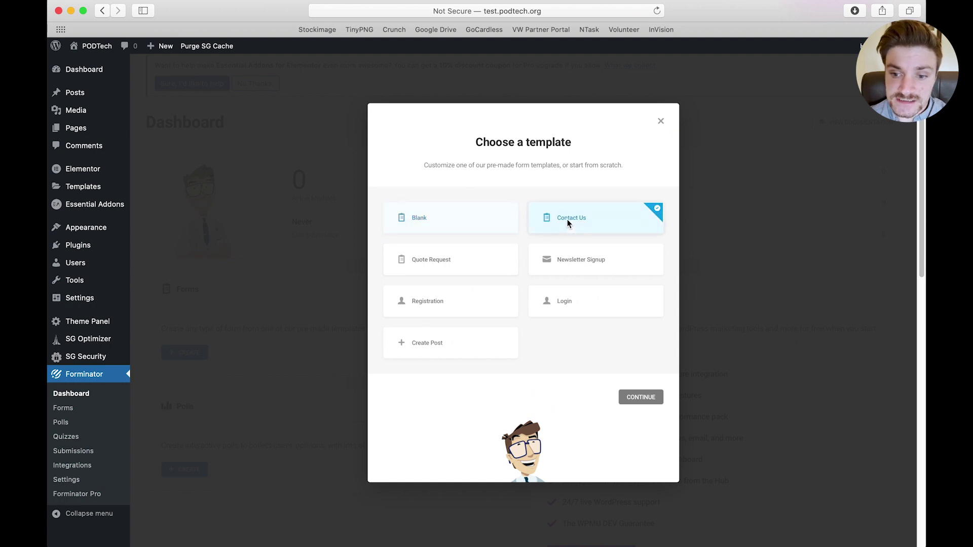
click(638, 397)
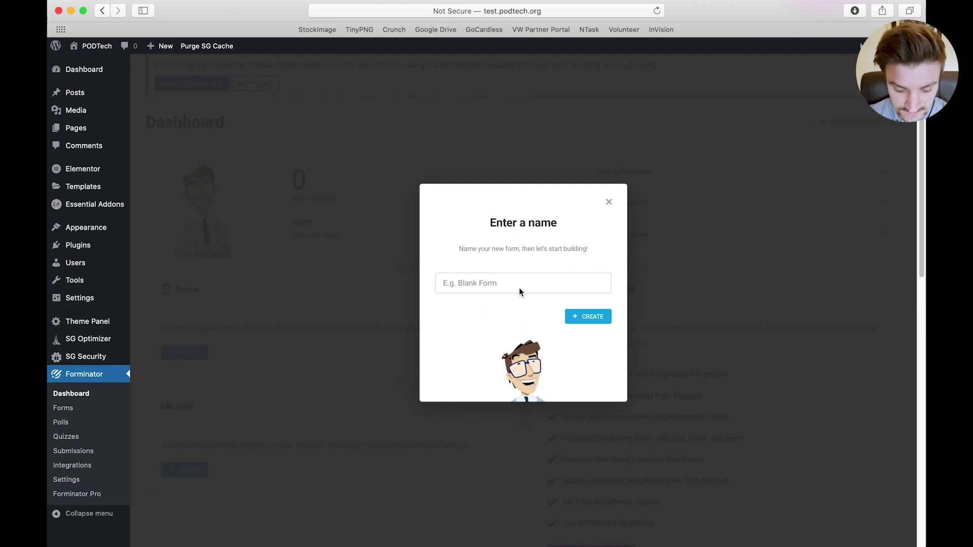
text(Contact Us)
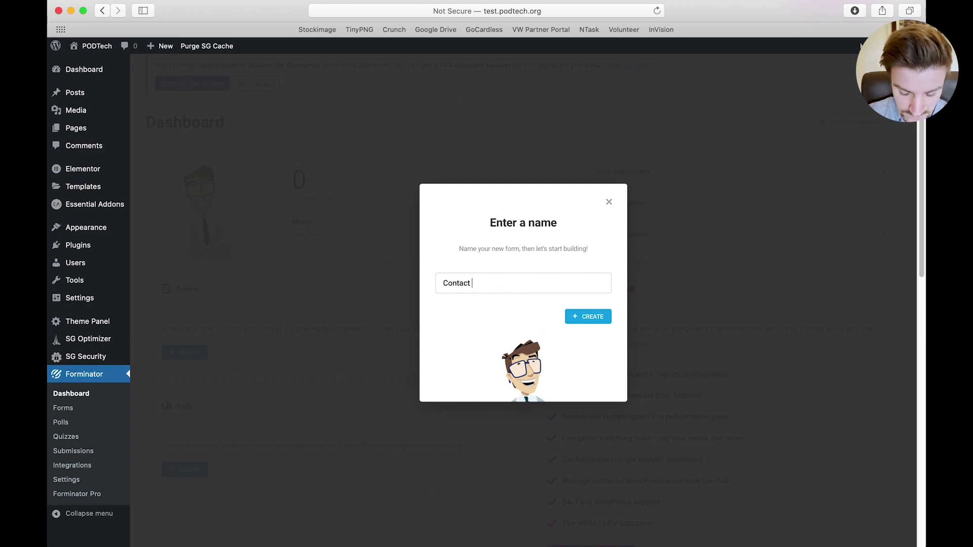
Create the Contact Us draft and review its First Name, Email Address, Phone Number and Message fields
click(599, 315)
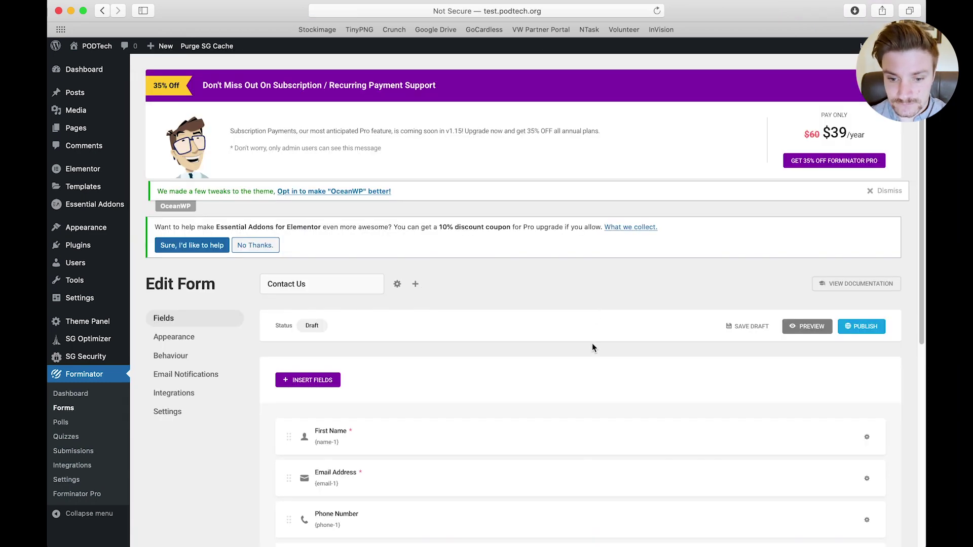
scroll(592, 343, down, 4)
scroll(592, 344, down, 1)
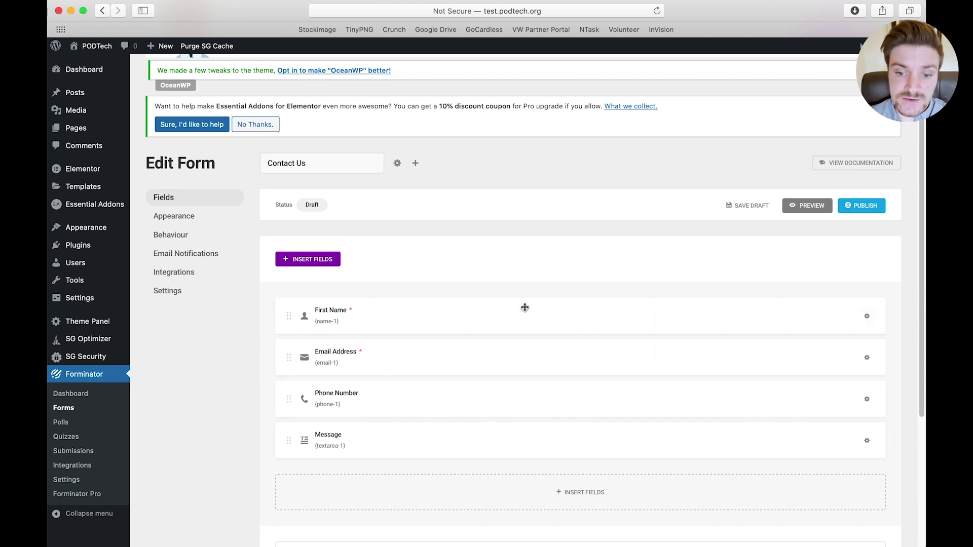
Switch the name field to Multiple with First Name and Last Name parts enabled
click(867, 318)
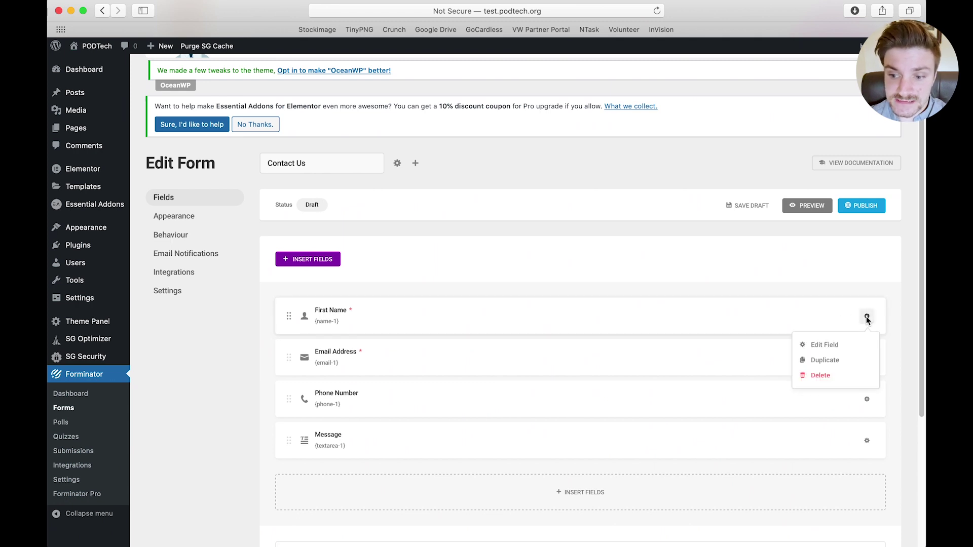
click(813, 347)
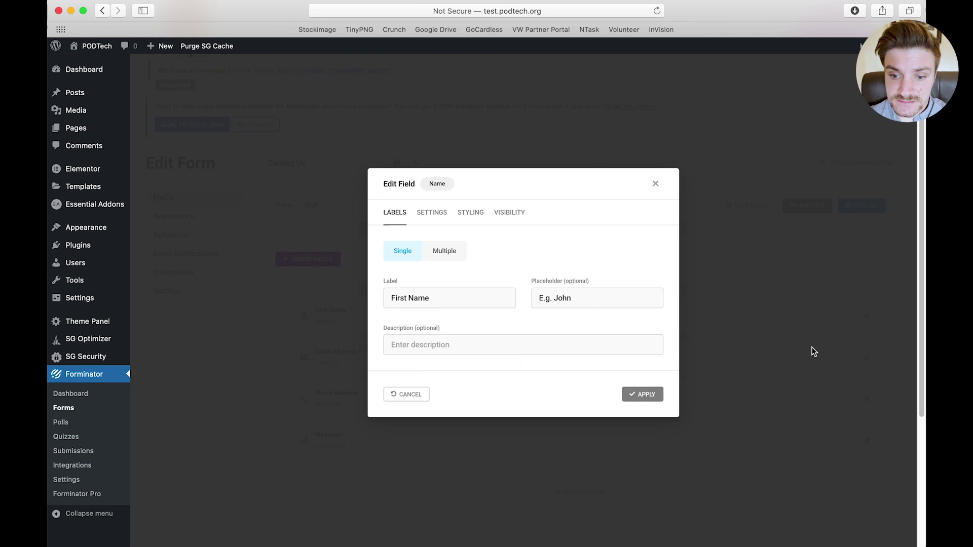
click(445, 250)
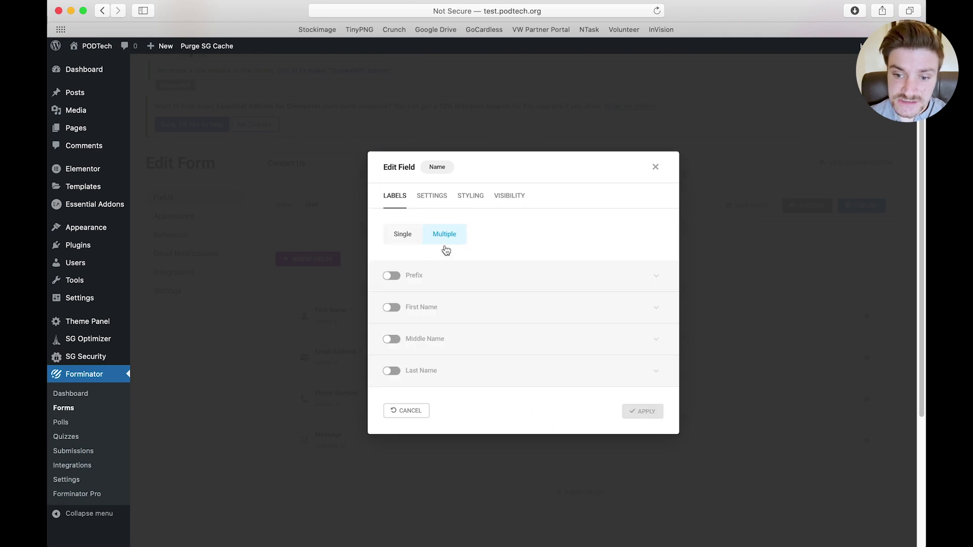
click(392, 308)
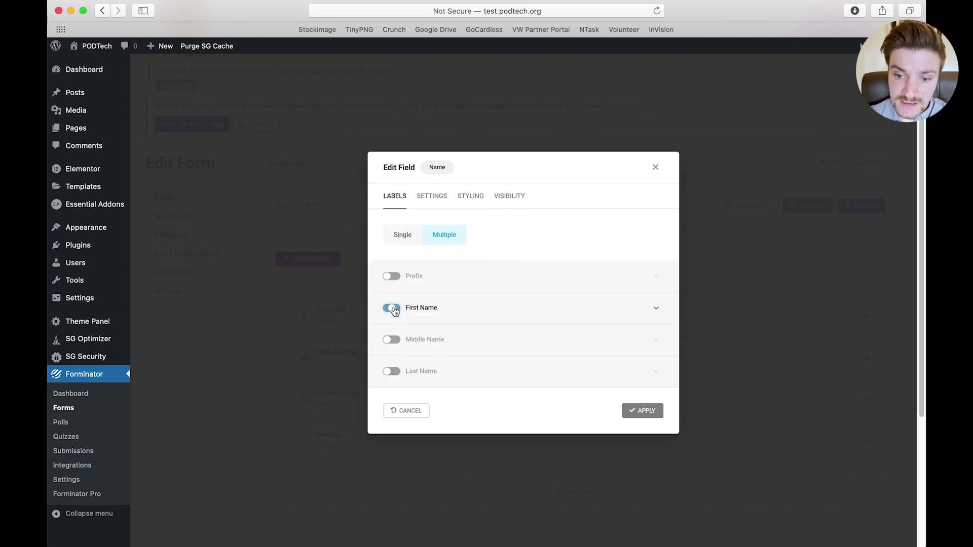
click(389, 375)
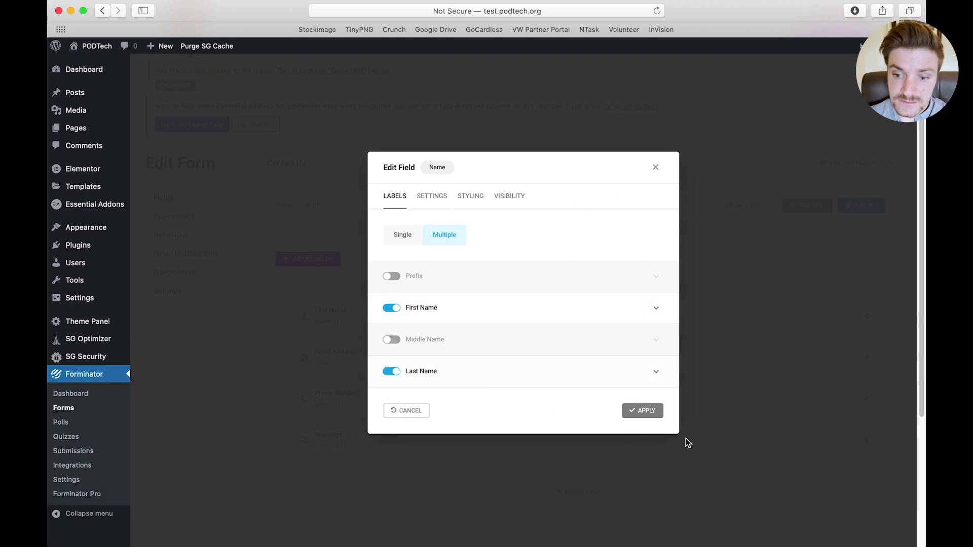
Make both First Name and Last Name required and apply the name field changes
click(432, 196)
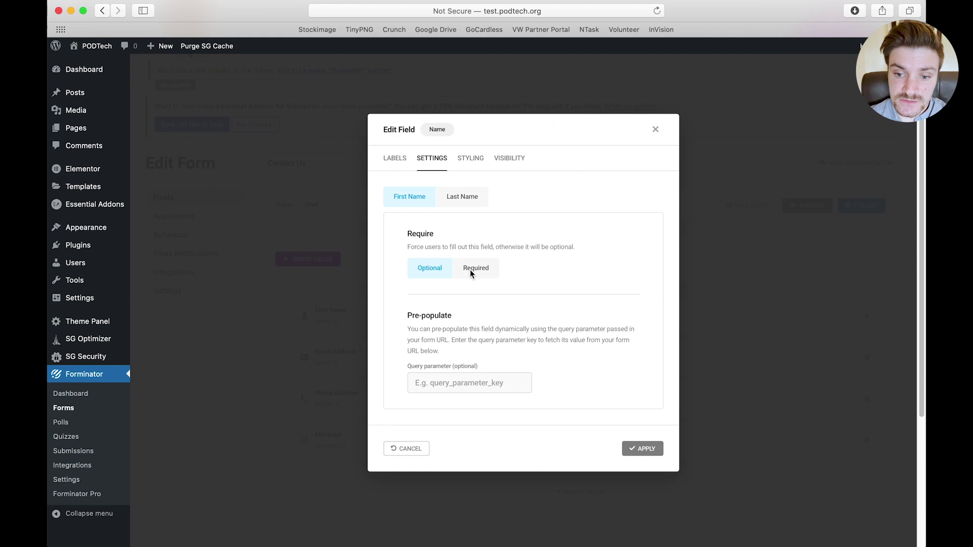
click(487, 269)
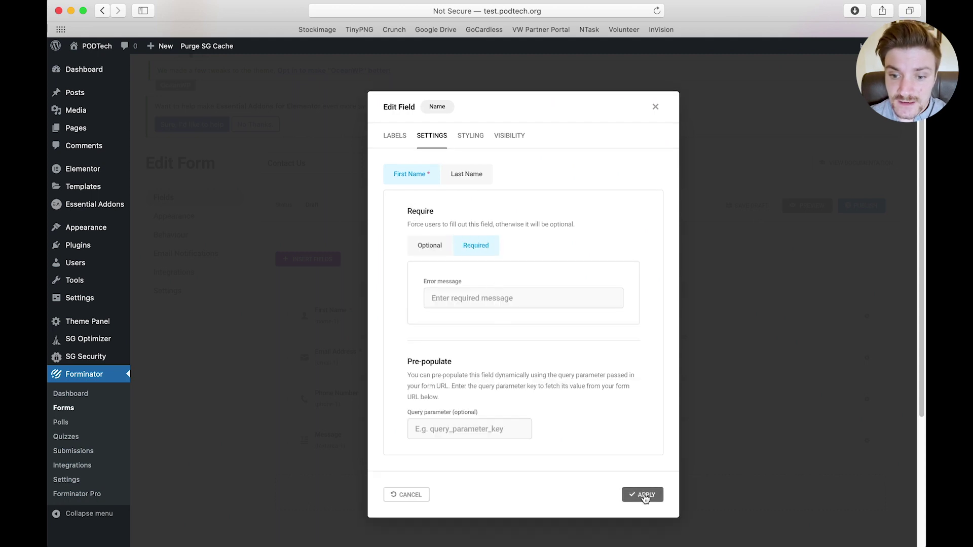
click(645, 498)
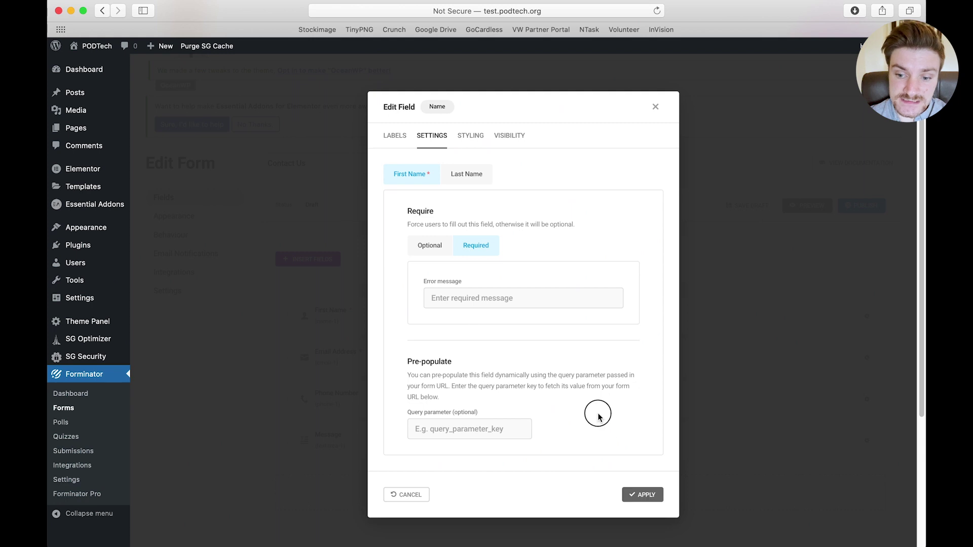
click(470, 183)
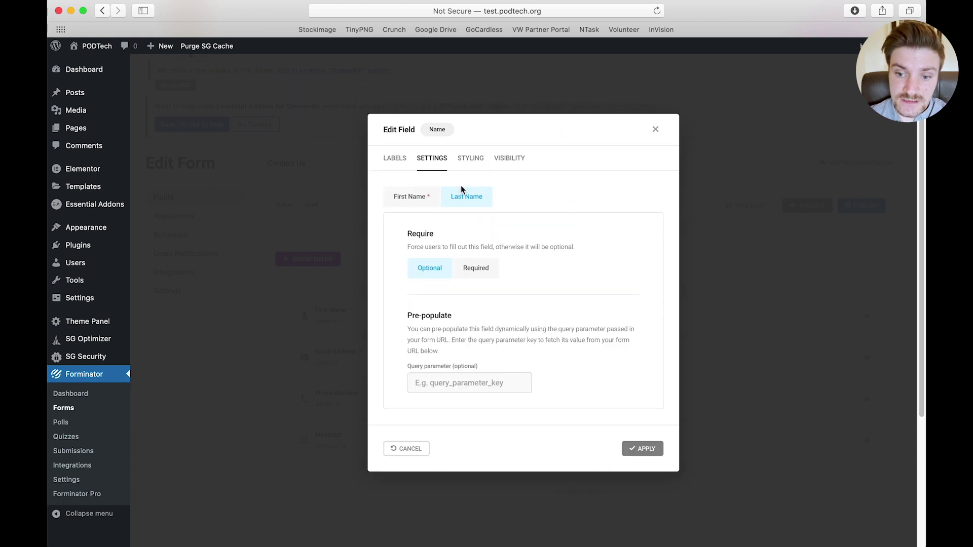
click(473, 264)
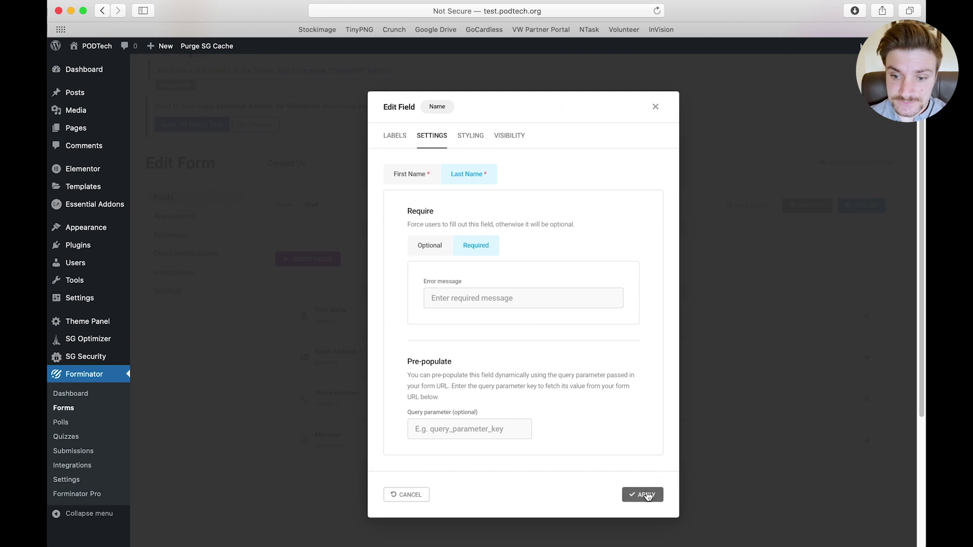
click(648, 496)
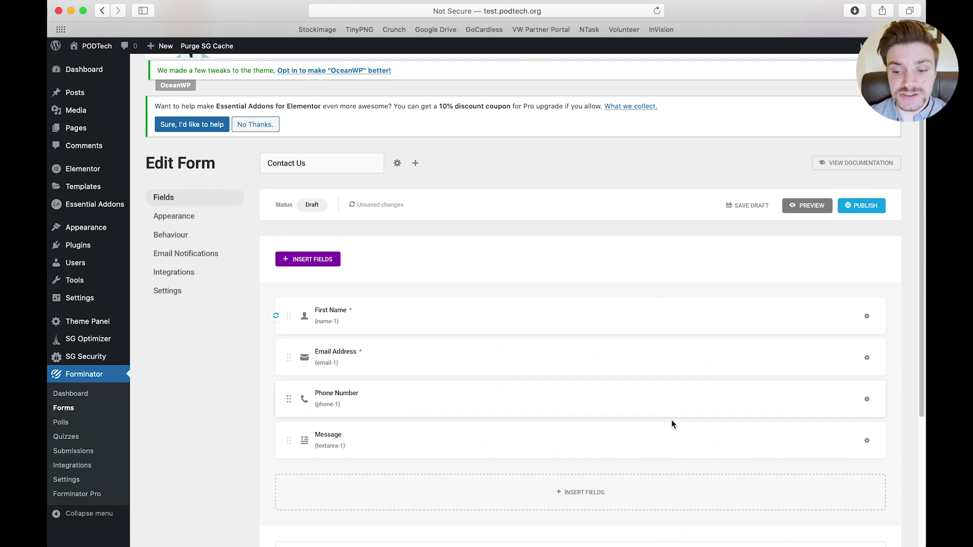
Delete the Phone Number field from the Contact Us form
click(866, 400)
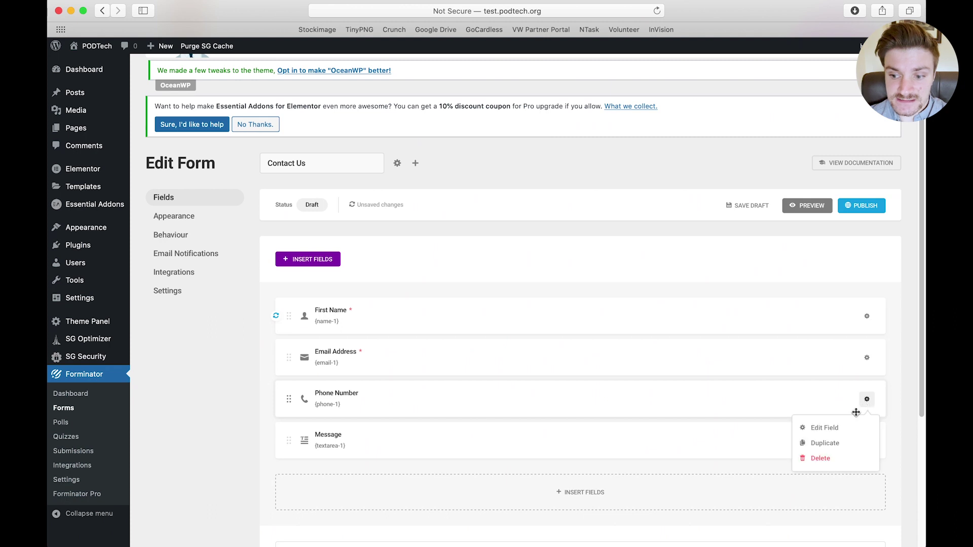
click(813, 461)
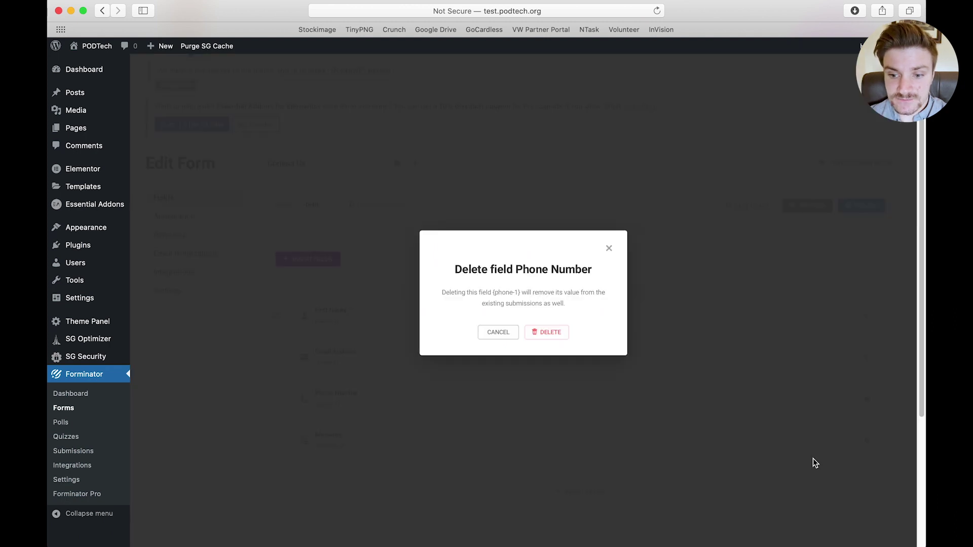
click(550, 332)
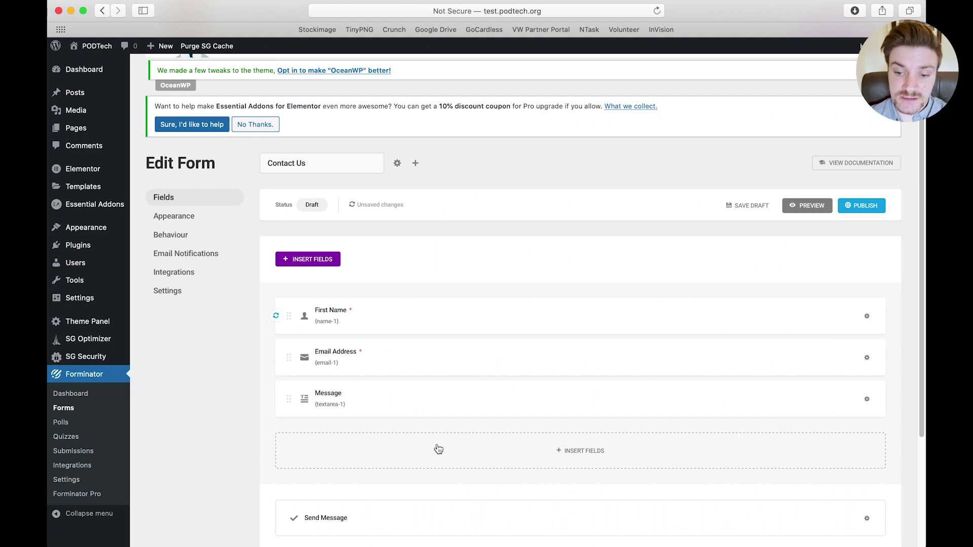
Insert a required GDPR approval checkbox below Message, agreeing to the privacy policy and terms
click(573, 455)
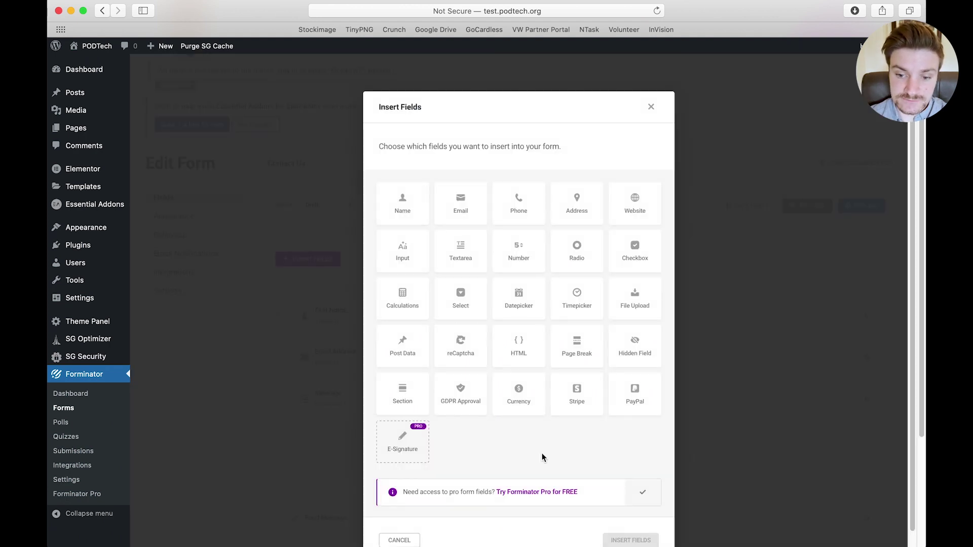
click(451, 395)
scroll(627, 523, down, 1)
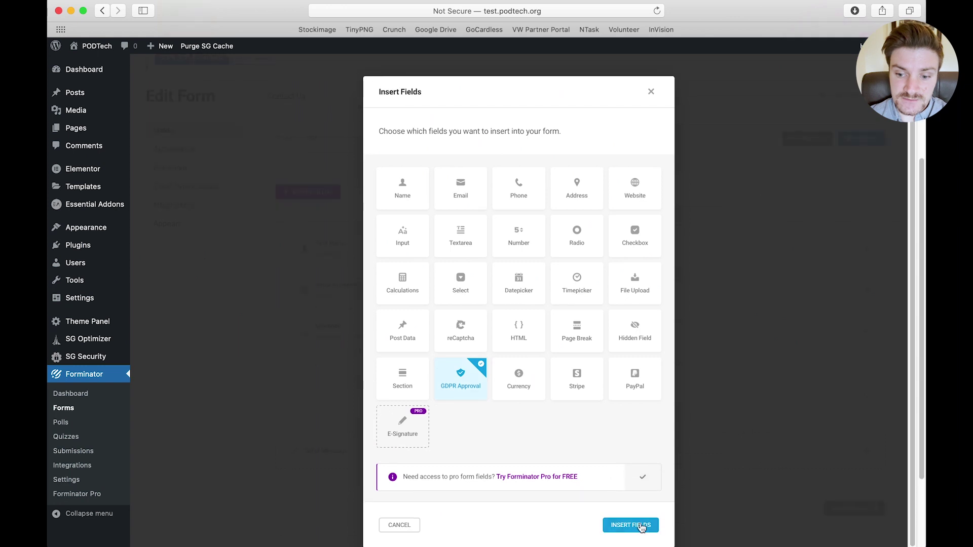
click(631, 525)
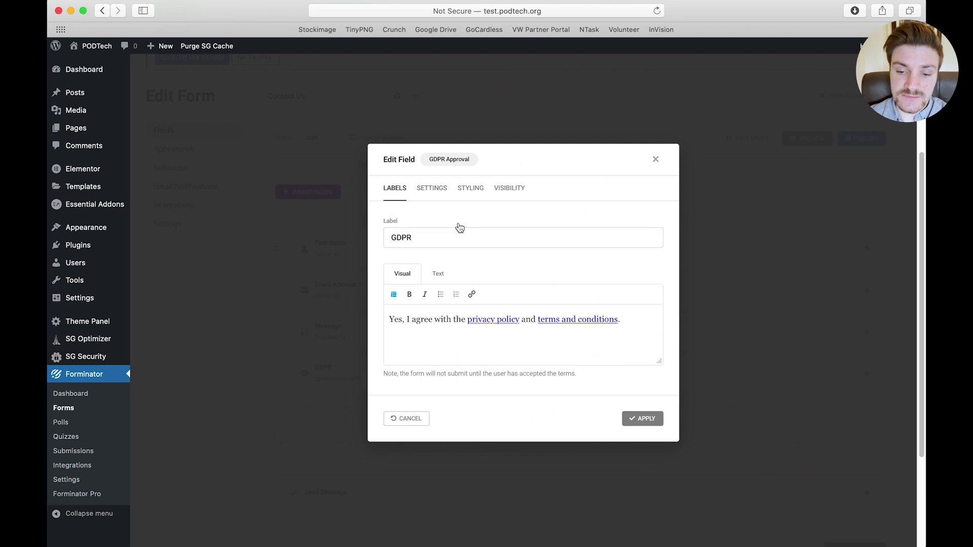
click(393, 334)
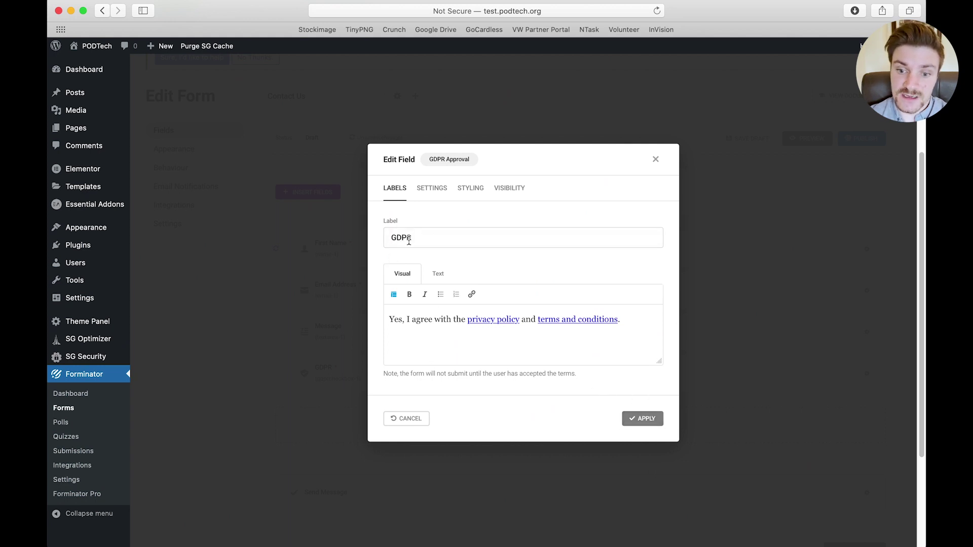
click(652, 428)
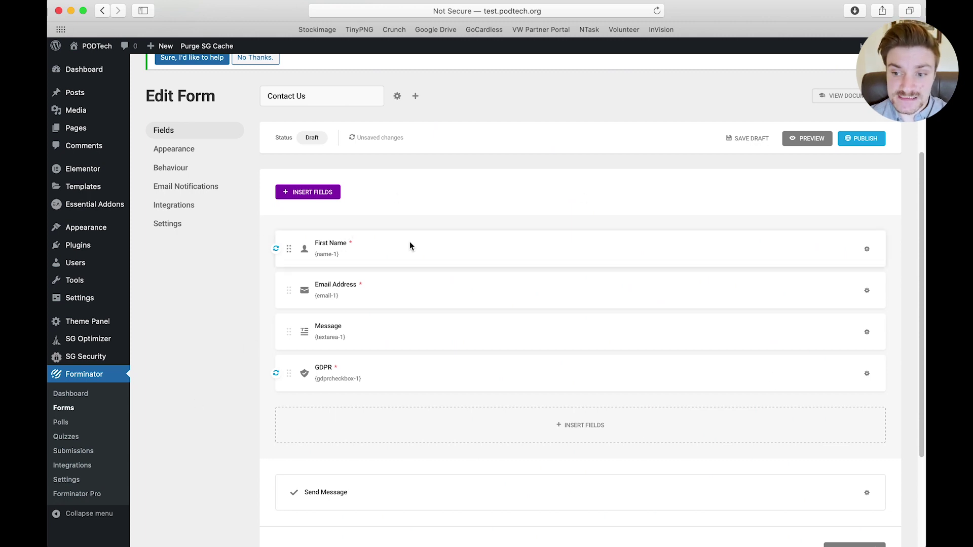
click(802, 142)
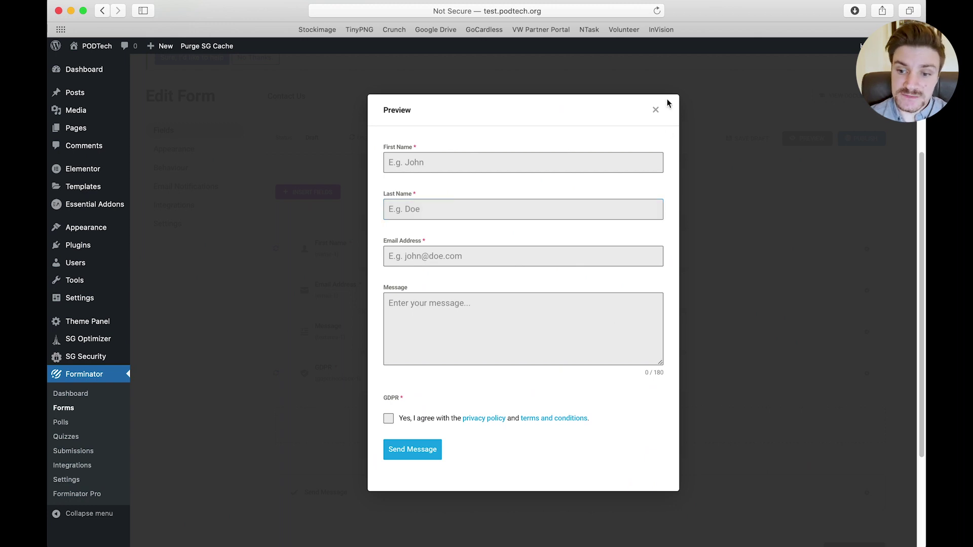
click(656, 110)
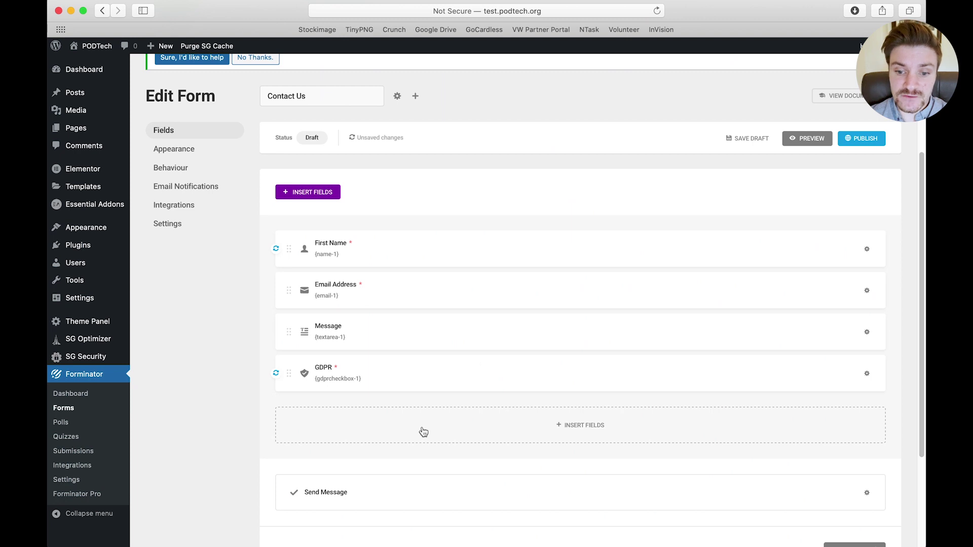
Add Phone and Address fields and move them between Email Address and Message
click(423, 431)
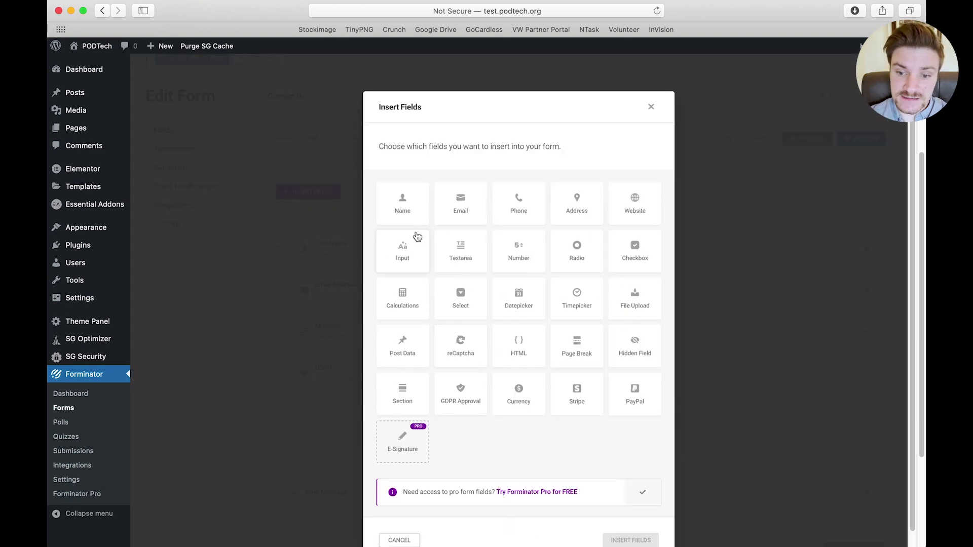
click(521, 210)
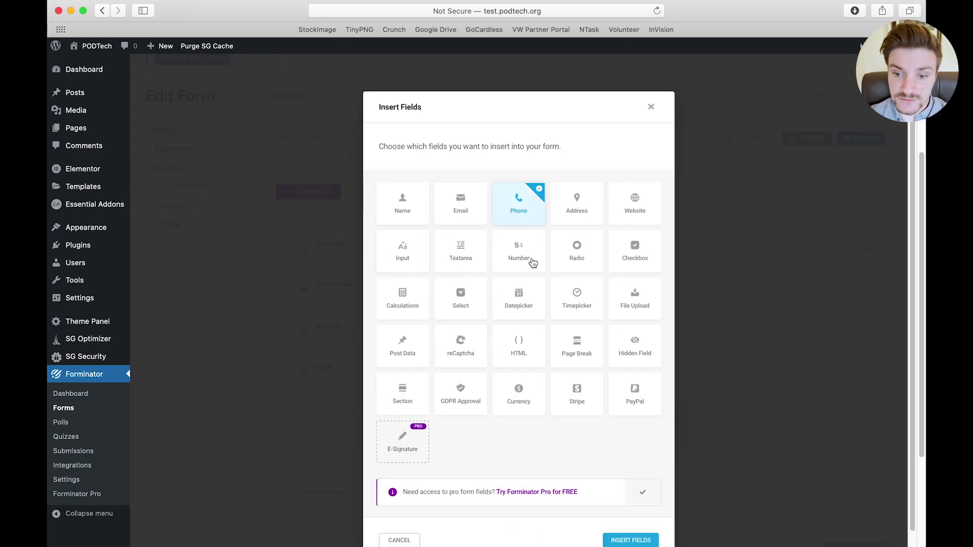
click(582, 215)
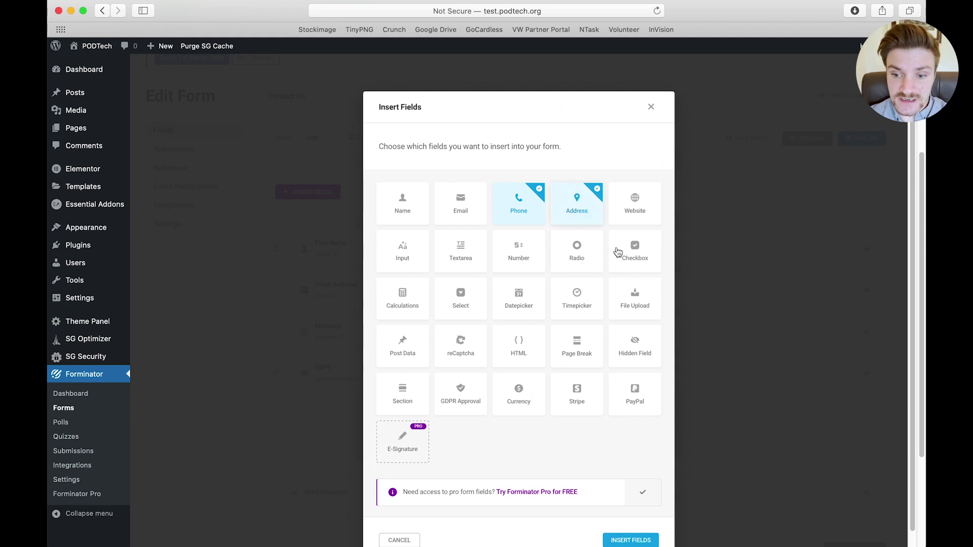
click(625, 540)
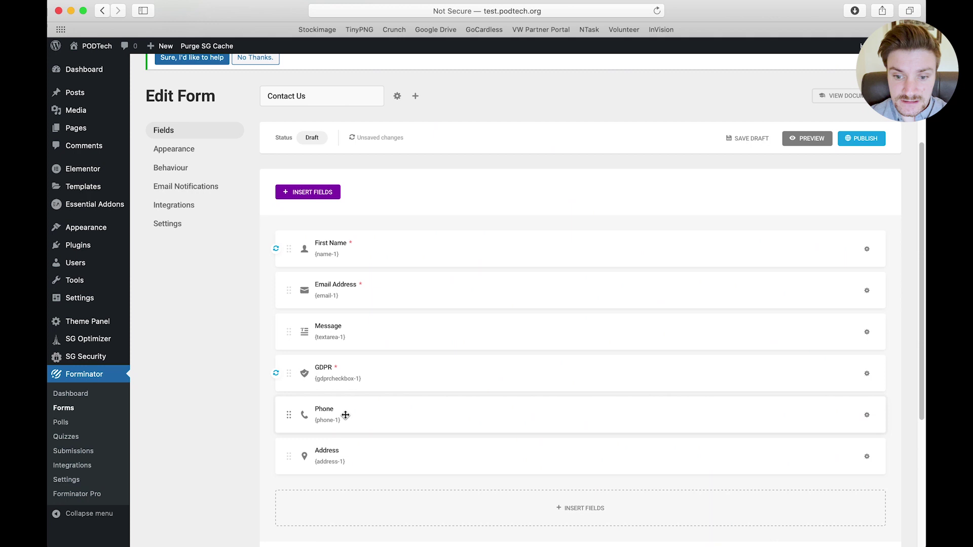
drag(340, 413, 362, 310)
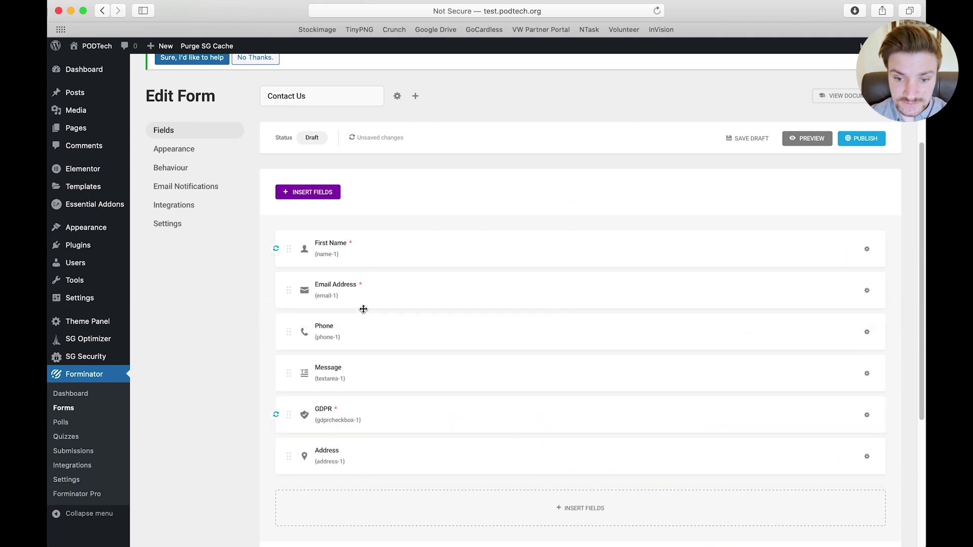
drag(363, 464, 363, 368)
Preview the form to confirm the new Phone and Address placement
click(809, 141)
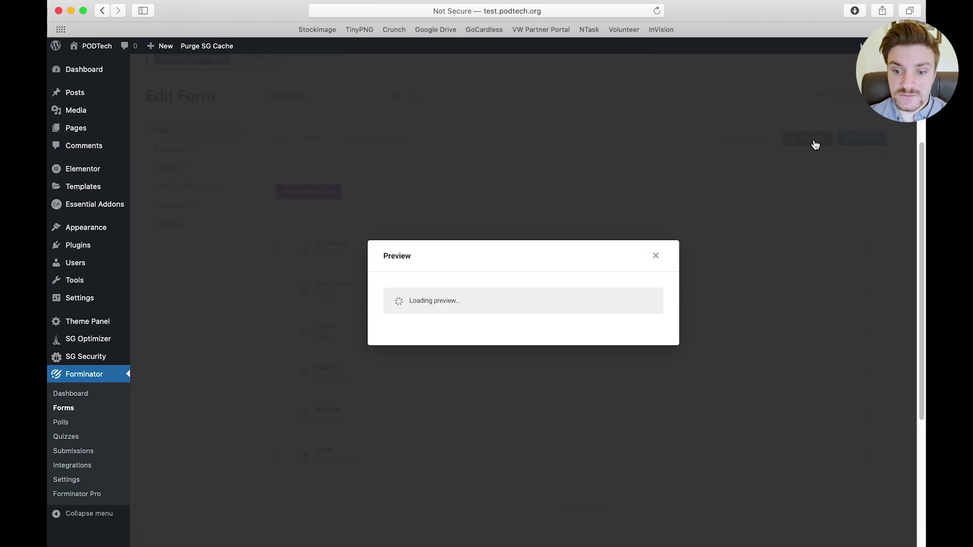
scroll(526, 290, down, 5)
scroll(509, 295, up, 5)
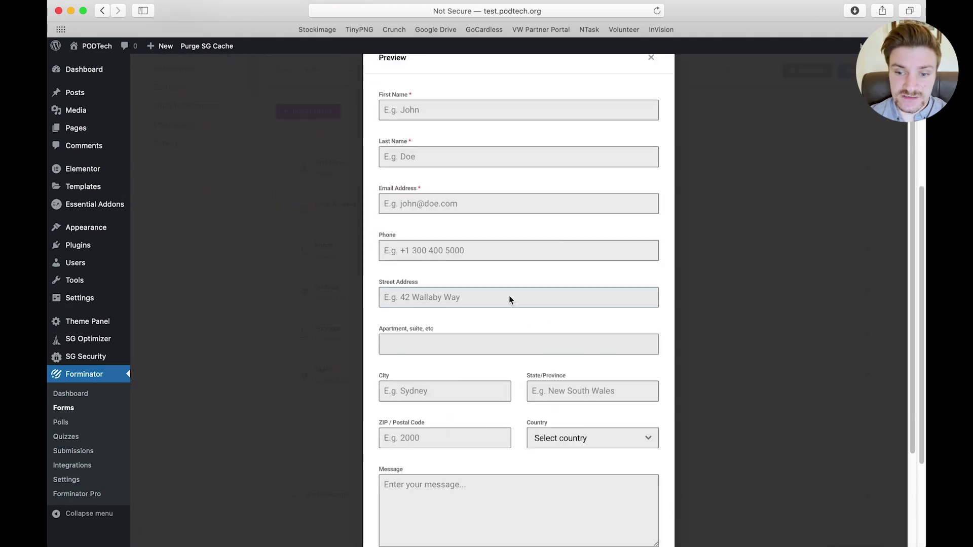
click(651, 105)
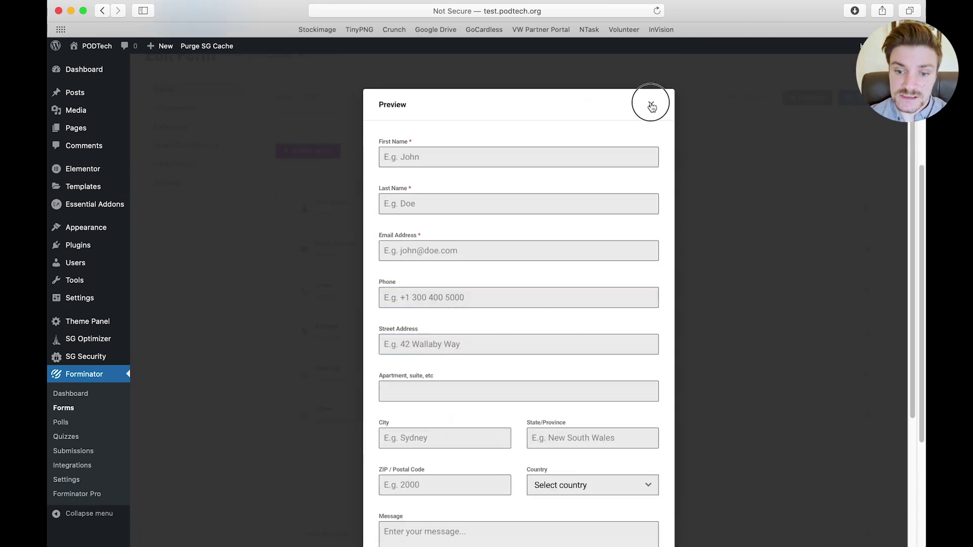
scroll(533, 451, down, 1)
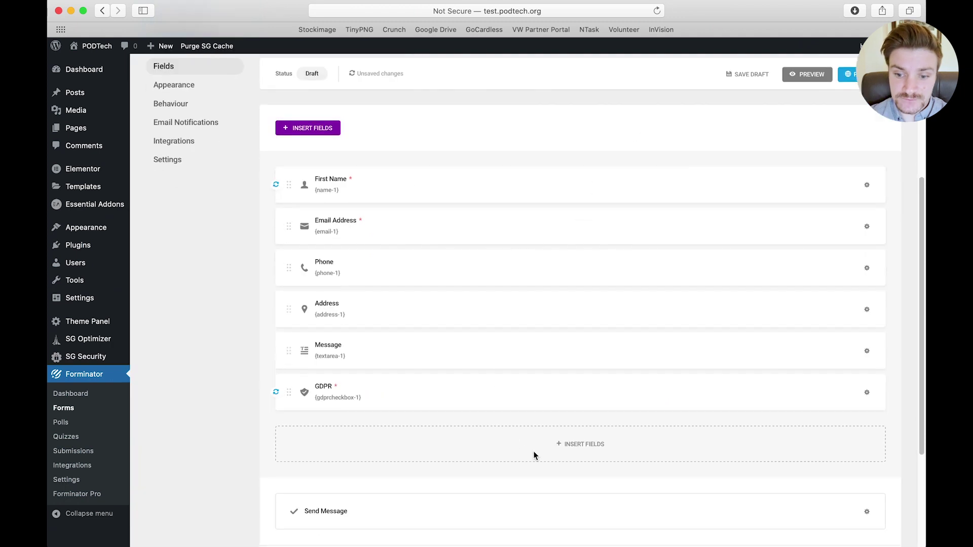
click(566, 449)
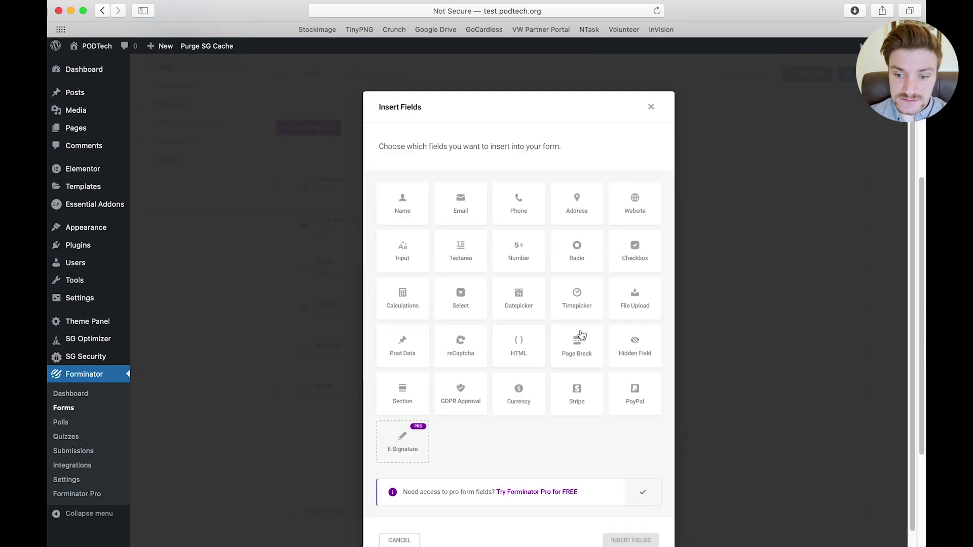
Insert a page break after Phone and a duplicate page break after Address
click(585, 351)
click(630, 540)
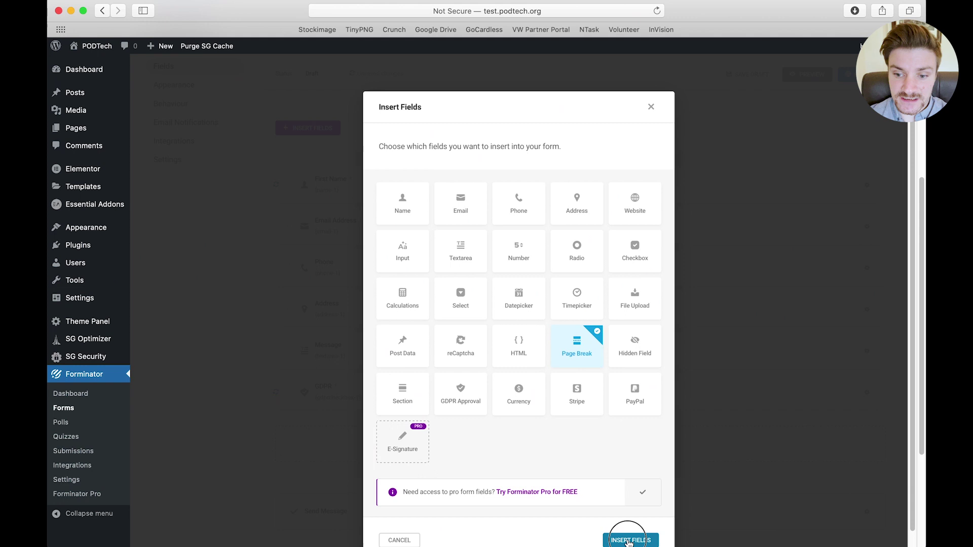
drag(343, 502, 365, 355)
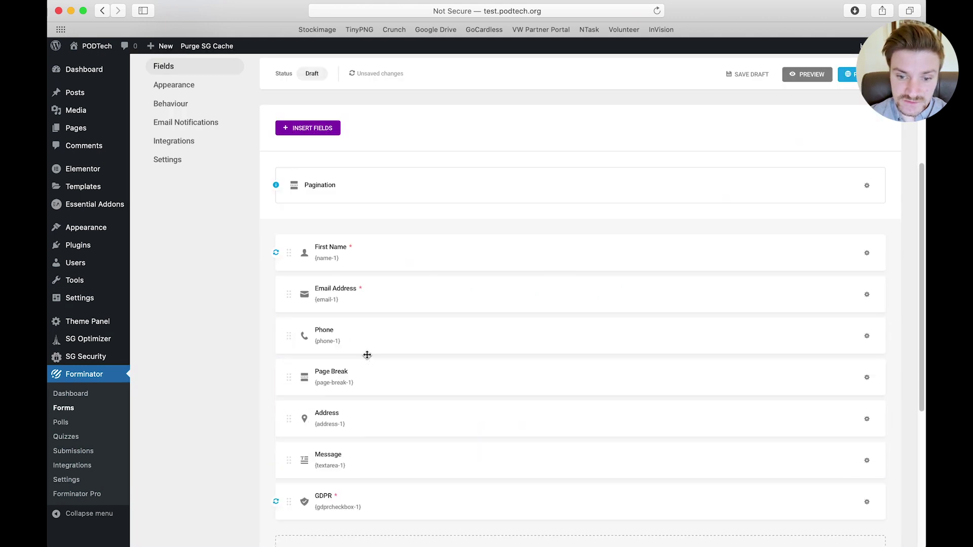
click(867, 378)
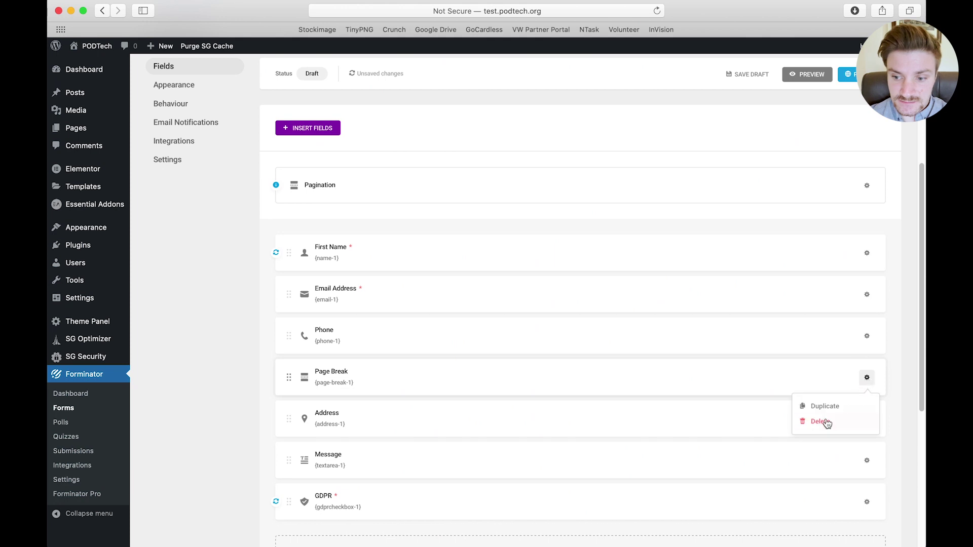
click(817, 404)
drag(333, 413, 332, 479)
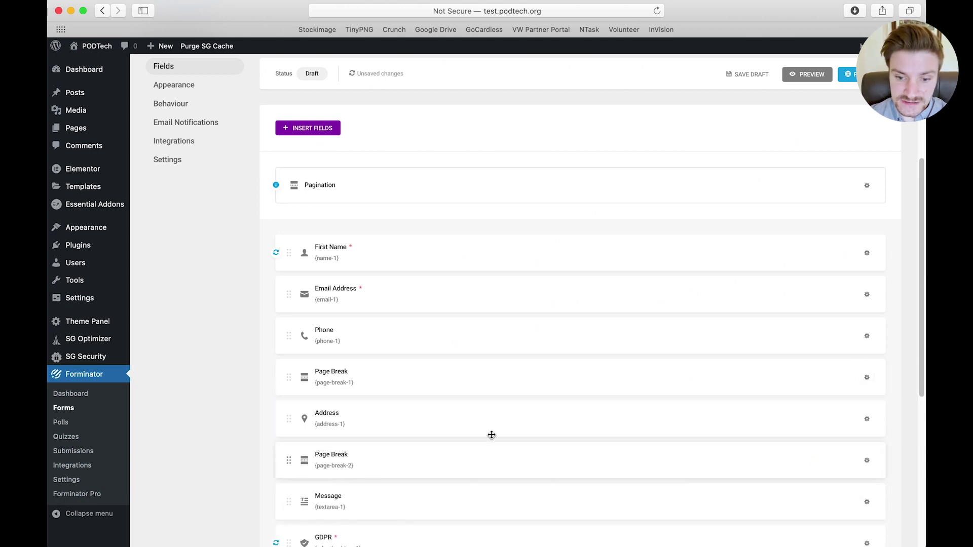
Preview the multi-page form, test required fields, and enter a test name and email address
click(807, 74)
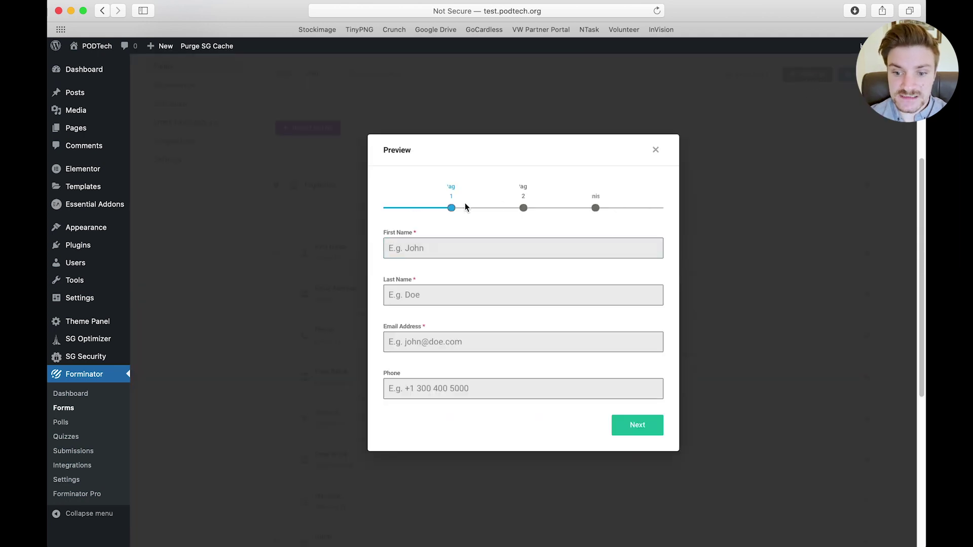
click(639, 427)
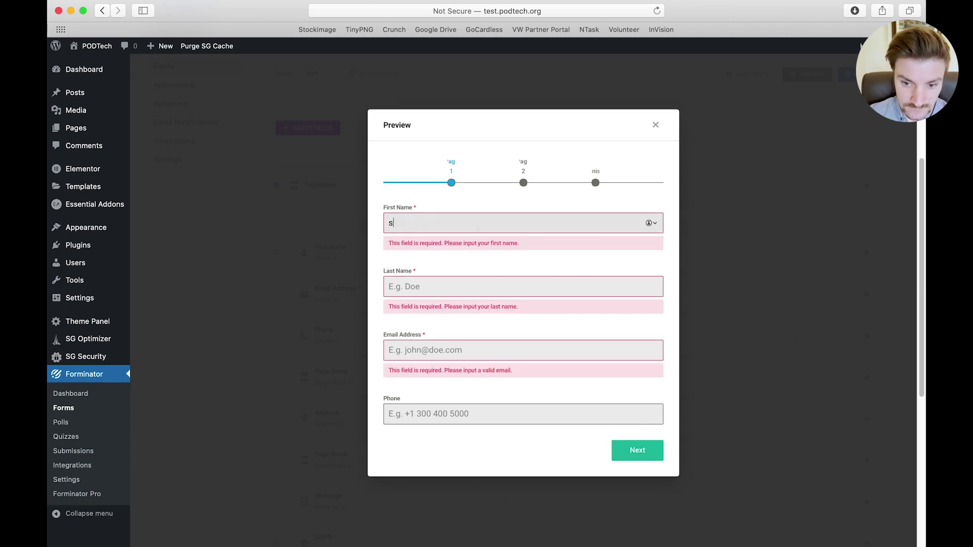
key(Tab)
key(Tab)
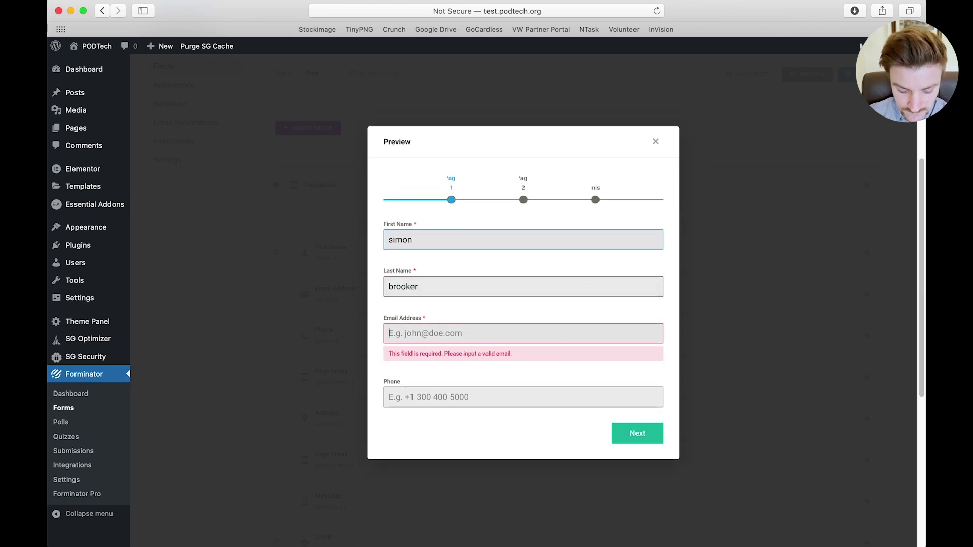
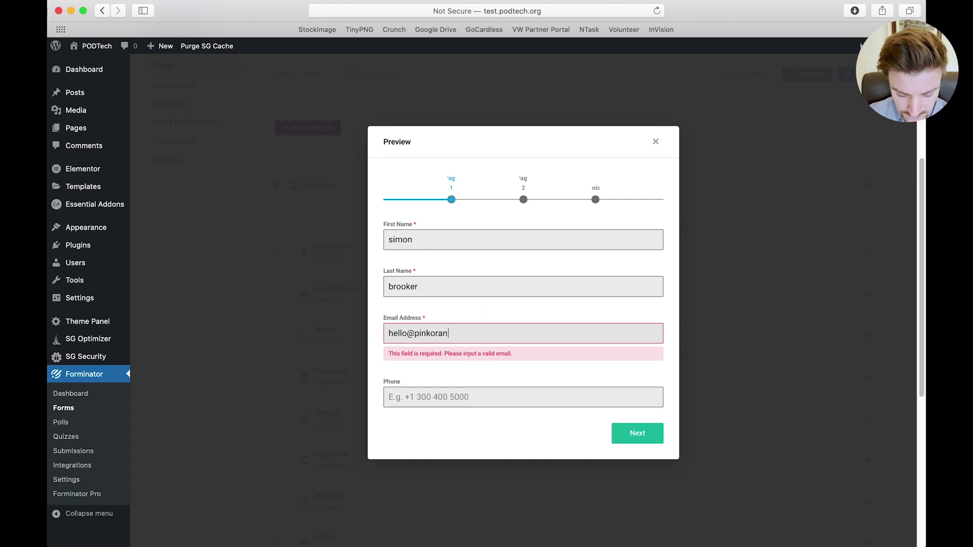
key(Tab)
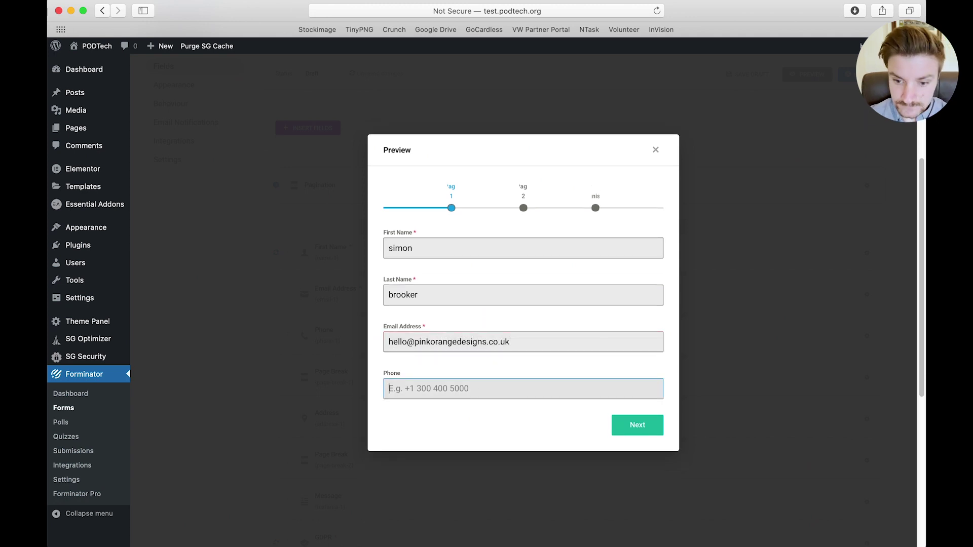
Step to the final page, type message 'hi the', accept GDPR, test-submit, then close the preview
click(637, 421)
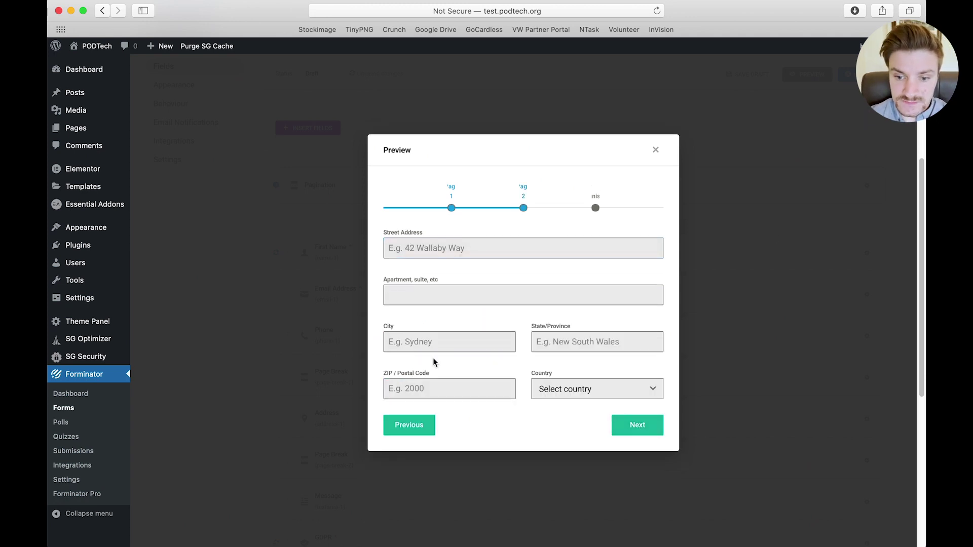
click(637, 425)
click(545, 319)
text(hi there)
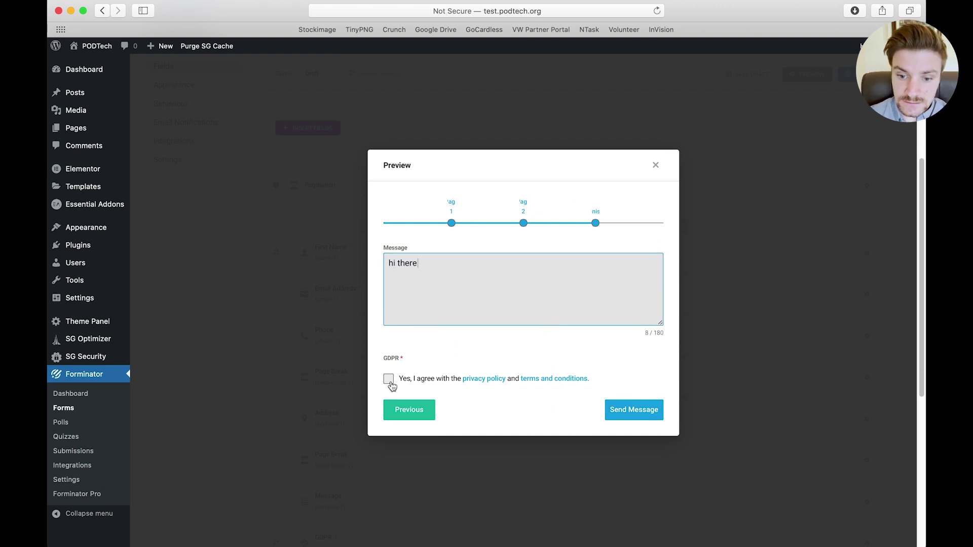
click(388, 380)
click(631, 412)
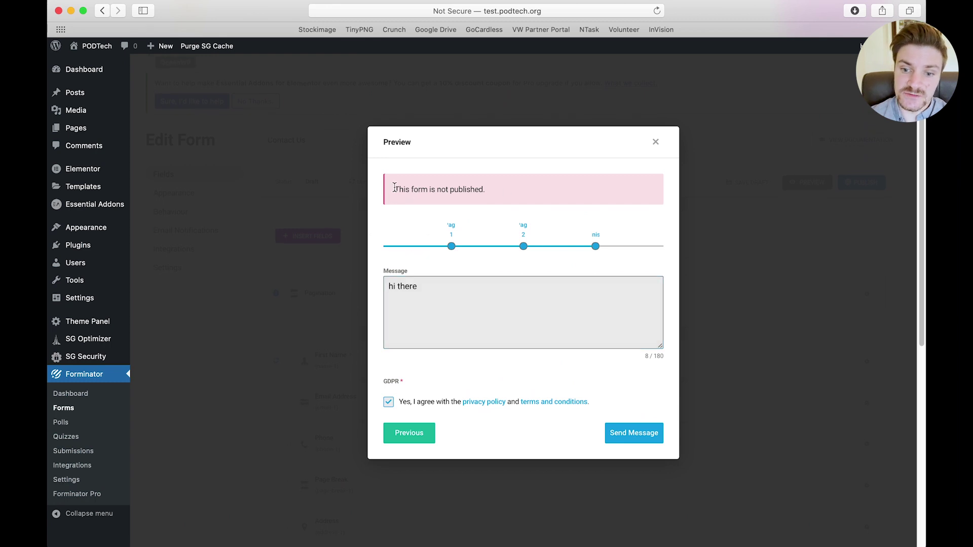
drag(395, 188, 520, 194)
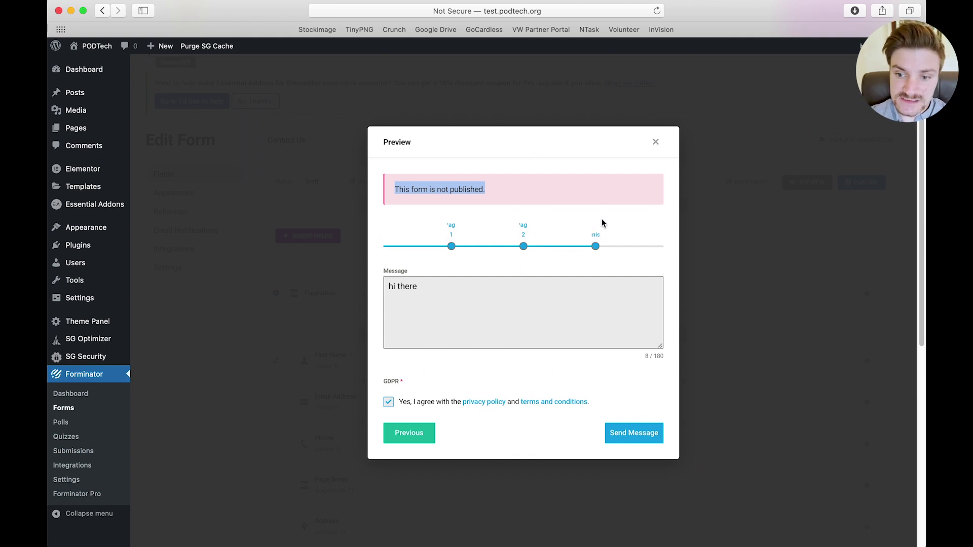
click(657, 144)
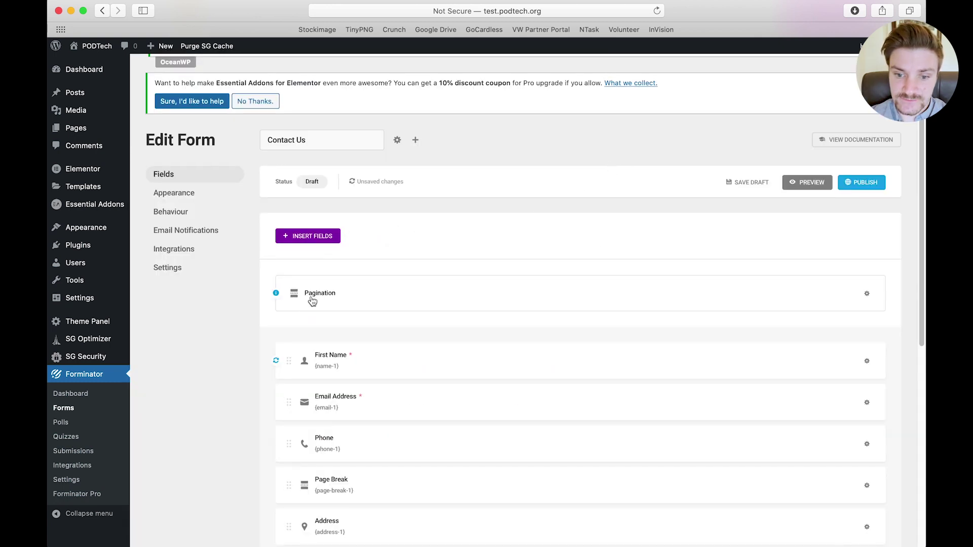
Label the pagination steps Name, Contact Address and Message, then preview the stepped form
click(332, 304)
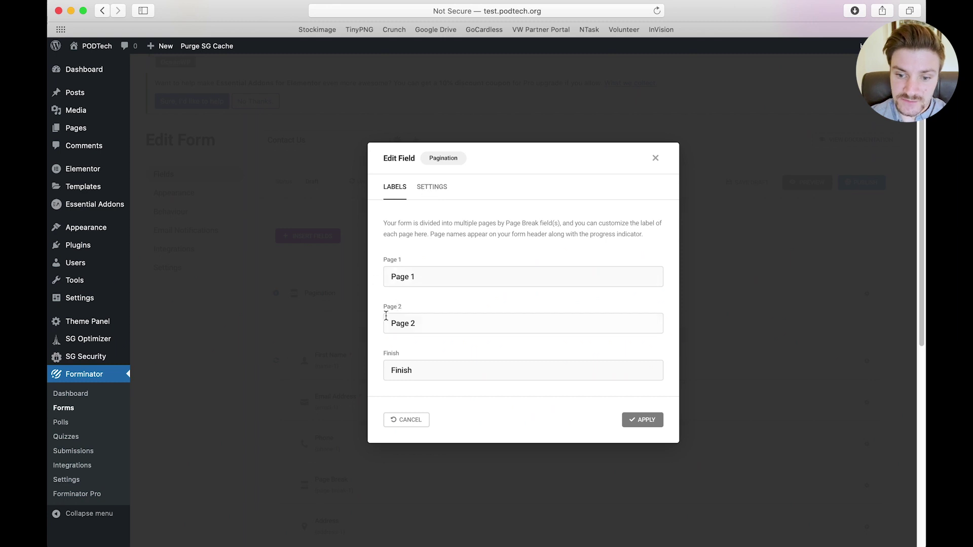
triple_click(400, 275)
key(BackSpace)
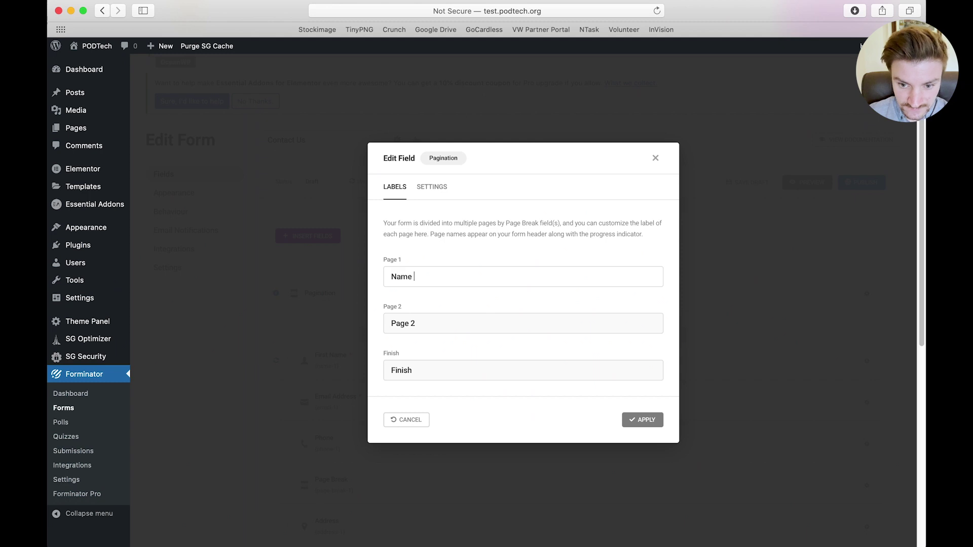
key(Tab)
text(Co)
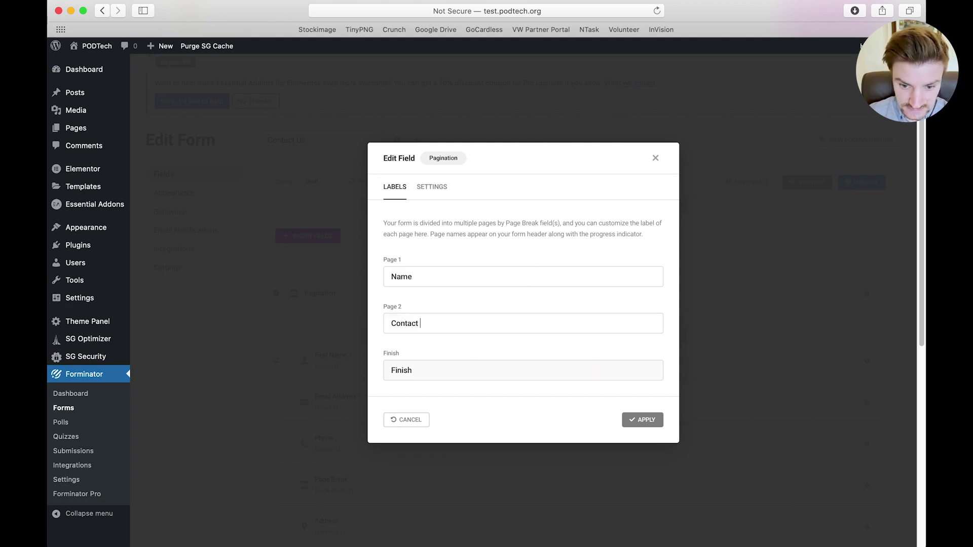
text(ntact Address)
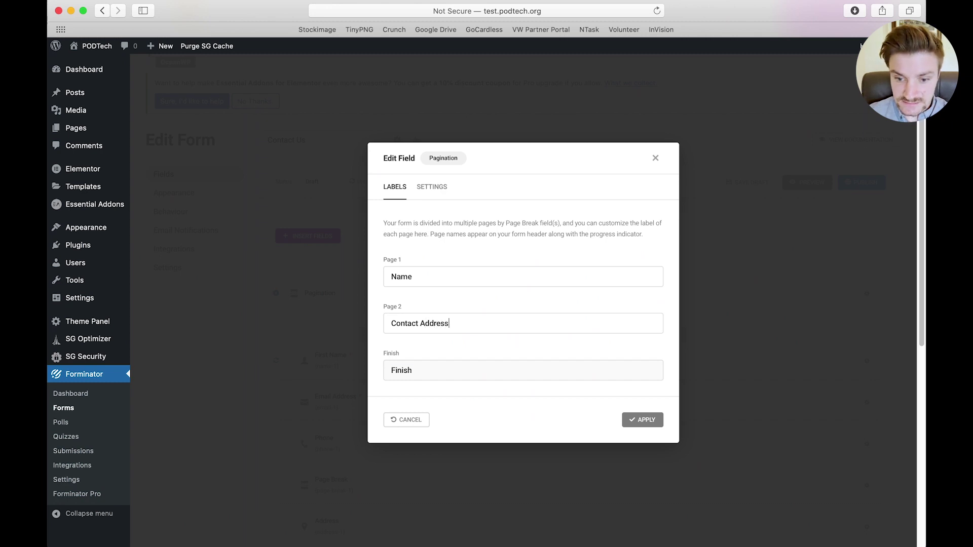
key(Tab)
text(M)
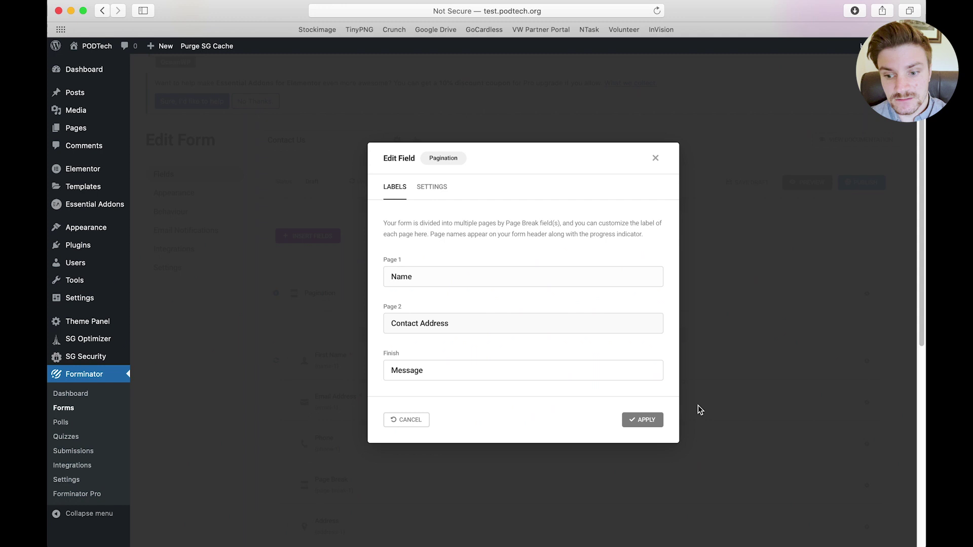
click(638, 419)
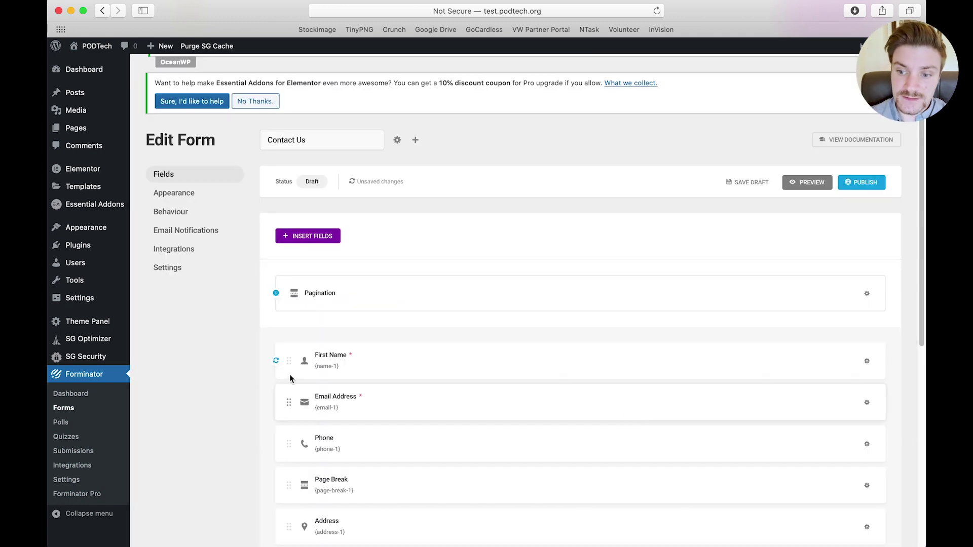
click(800, 182)
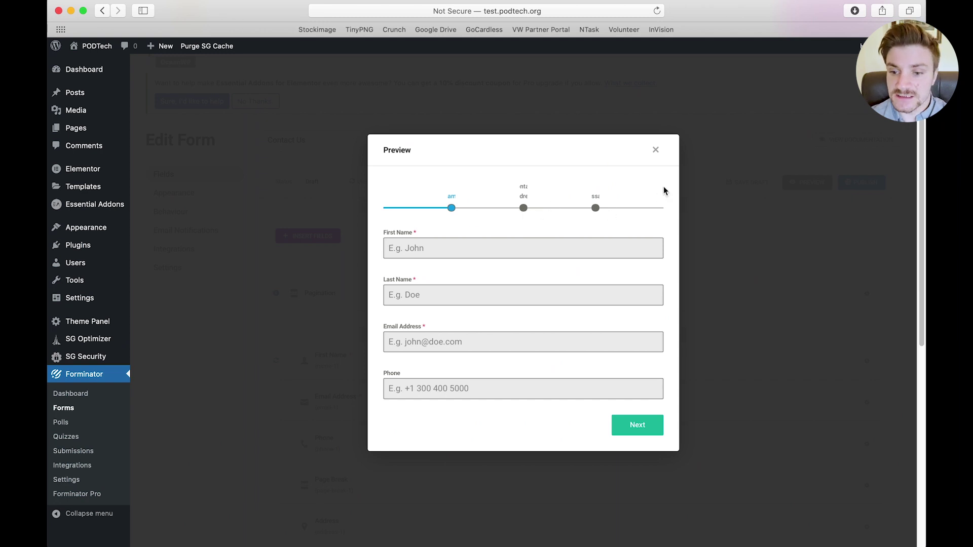
Set the pagination Progress Indicator to Hide, apply it, and preview to confirm no step bar
click(657, 152)
click(373, 296)
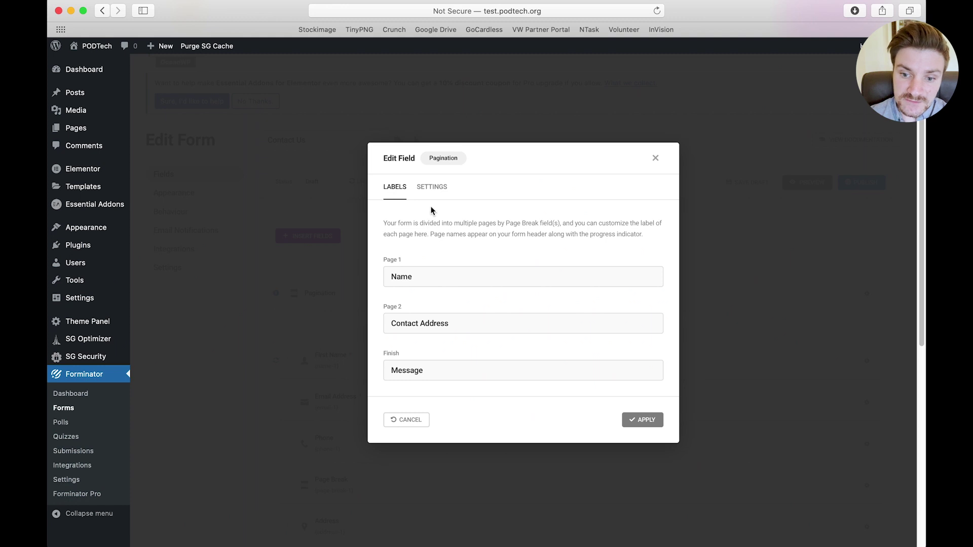
click(429, 196)
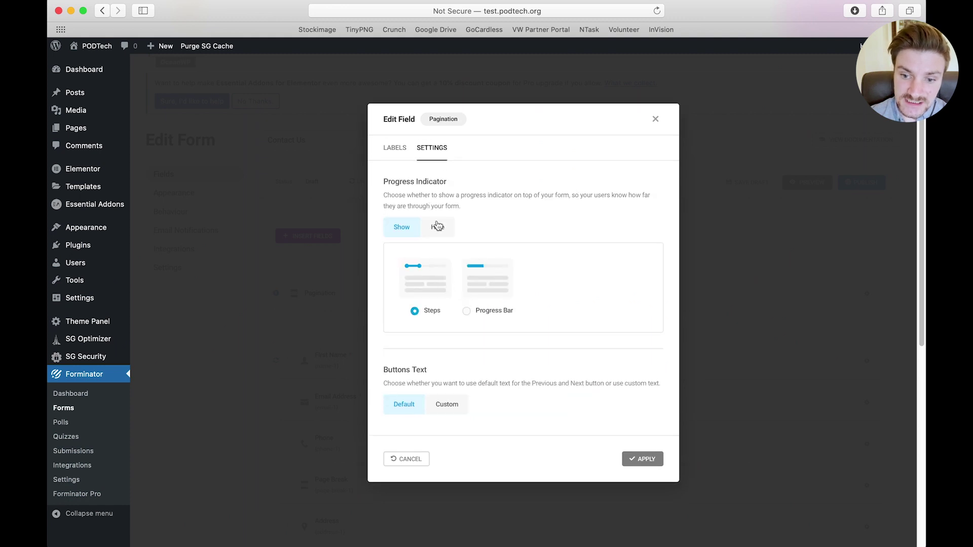
click(435, 226)
click(646, 418)
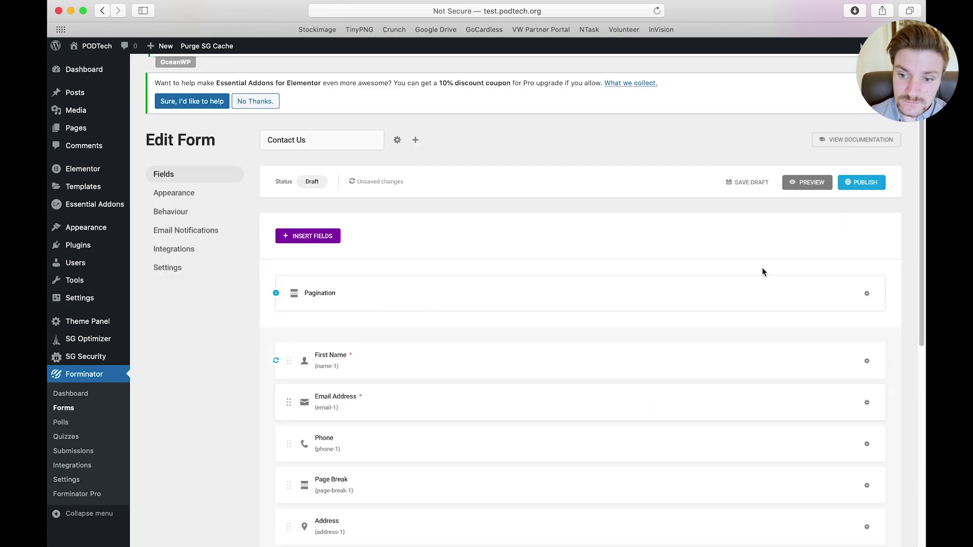
click(809, 184)
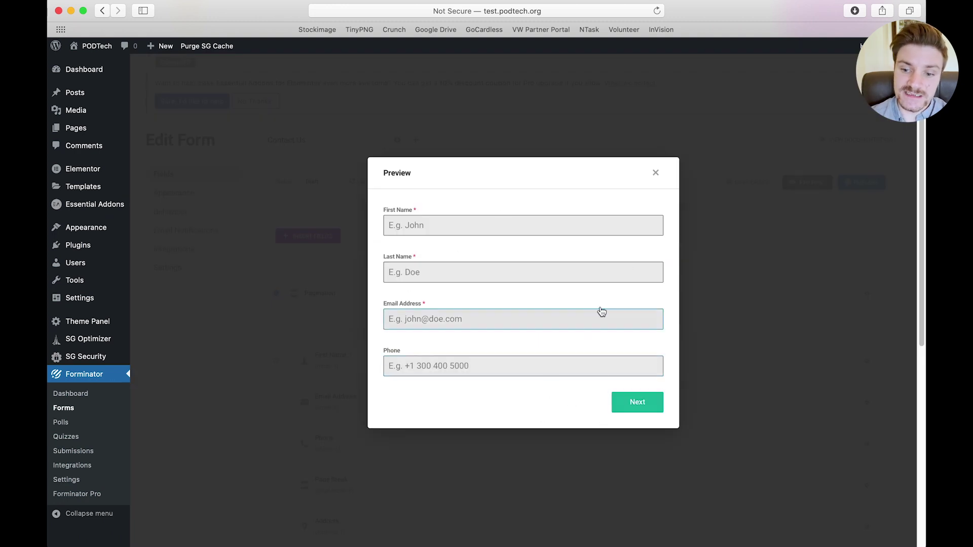
click(655, 173)
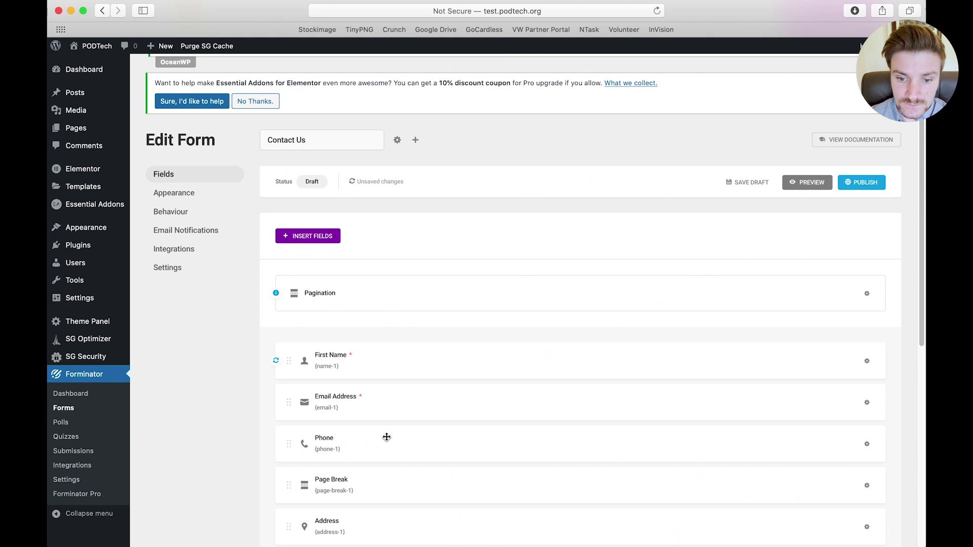
scroll(385, 436, down, 1)
scroll(382, 435, down, 5)
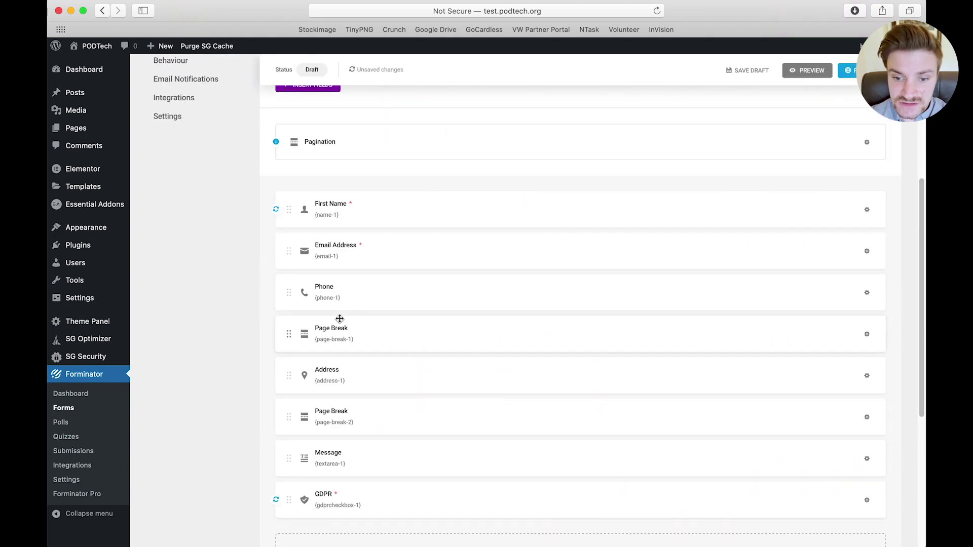
Delete the first page break and the Phone field from the form
click(866, 334)
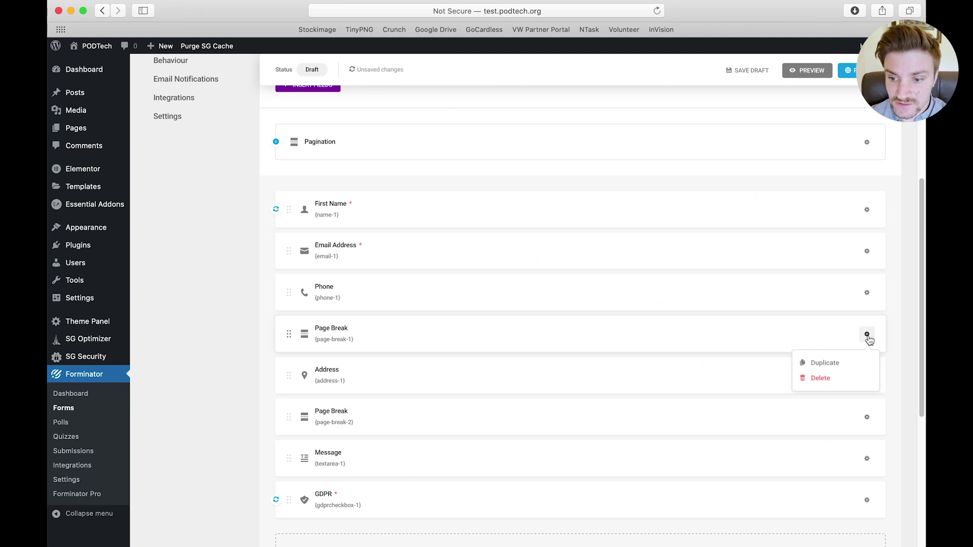
click(823, 383)
click(866, 292)
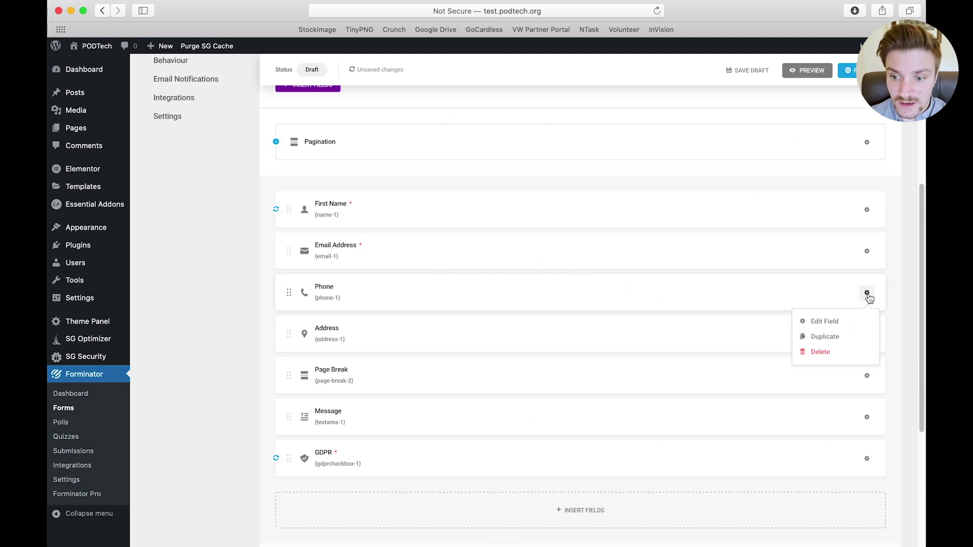
click(830, 358)
click(547, 330)
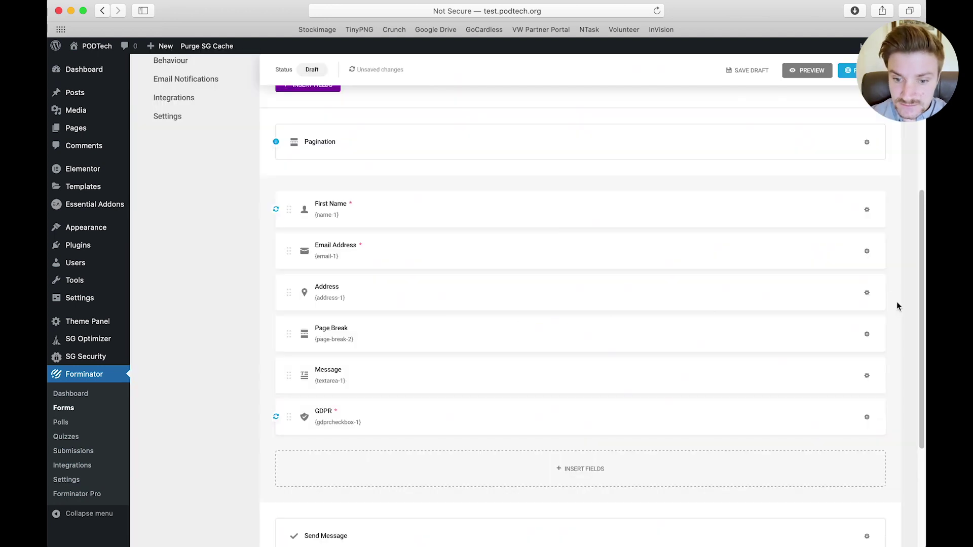
Delete the Address field and the remaining page break
click(866, 293)
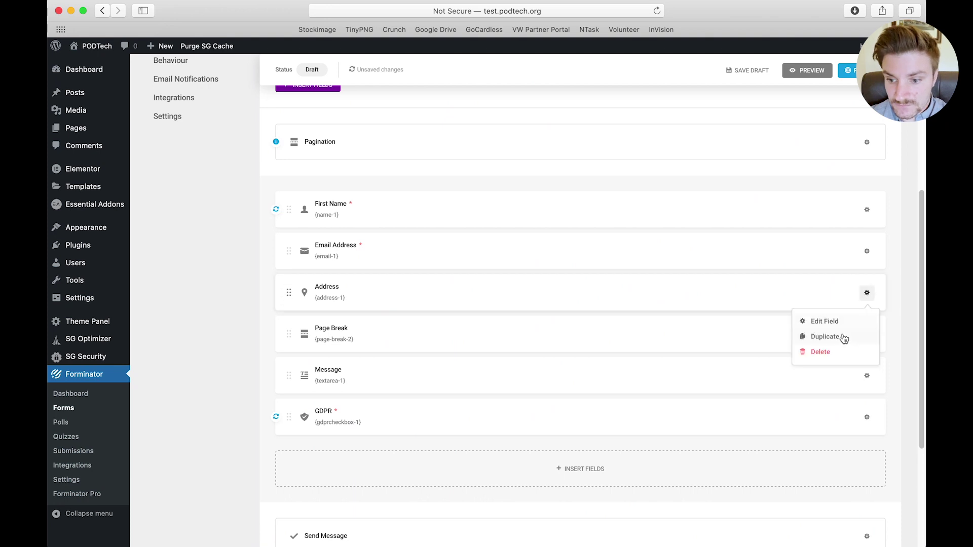
click(831, 353)
click(560, 327)
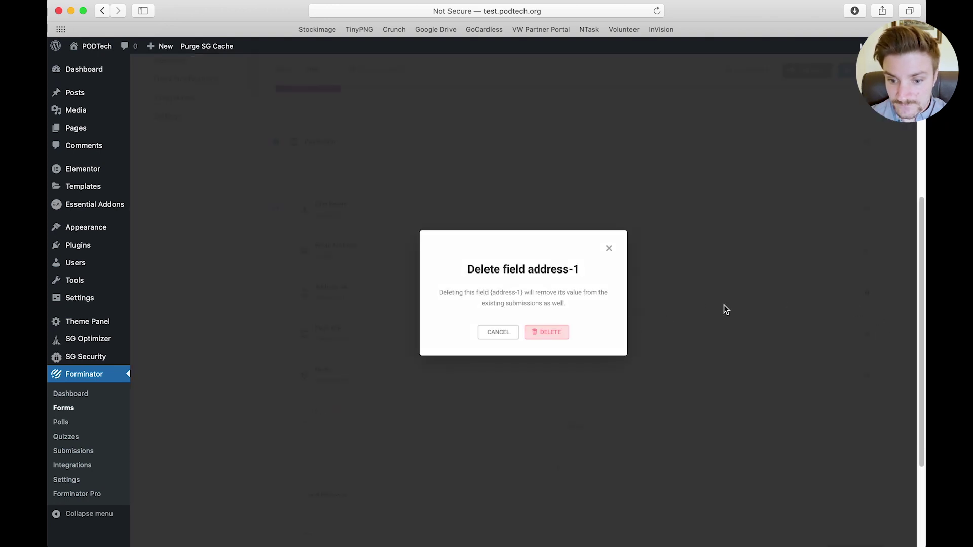
click(867, 293)
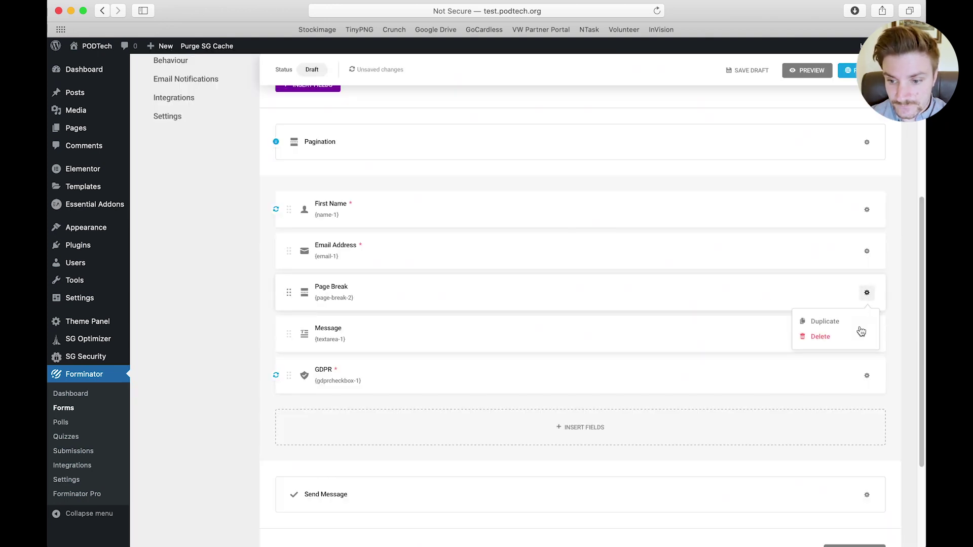
click(821, 338)
In the form's Appearance settings, try the Flat design style and preview it
scroll(355, 370, up, 5)
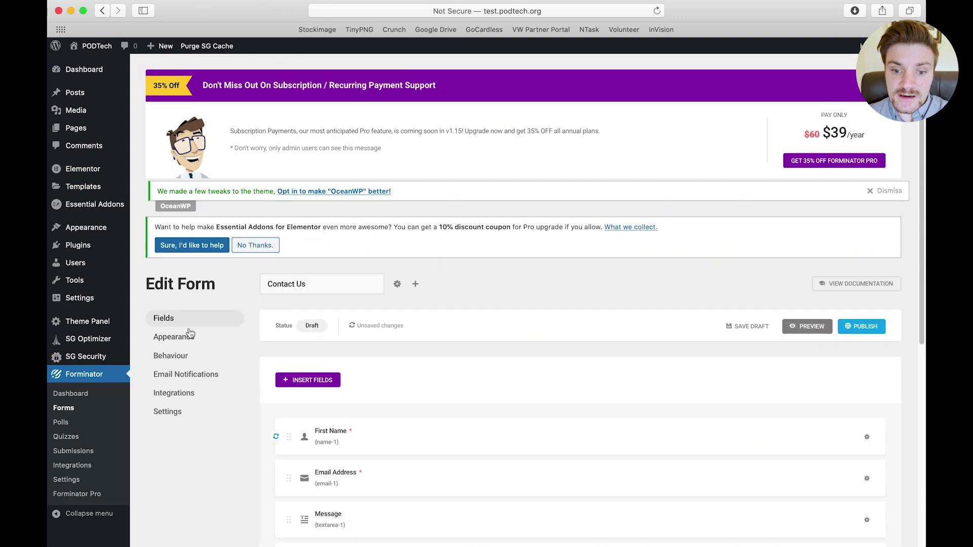
click(171, 339)
scroll(470, 390, down, 1)
scroll(470, 387, down, 5)
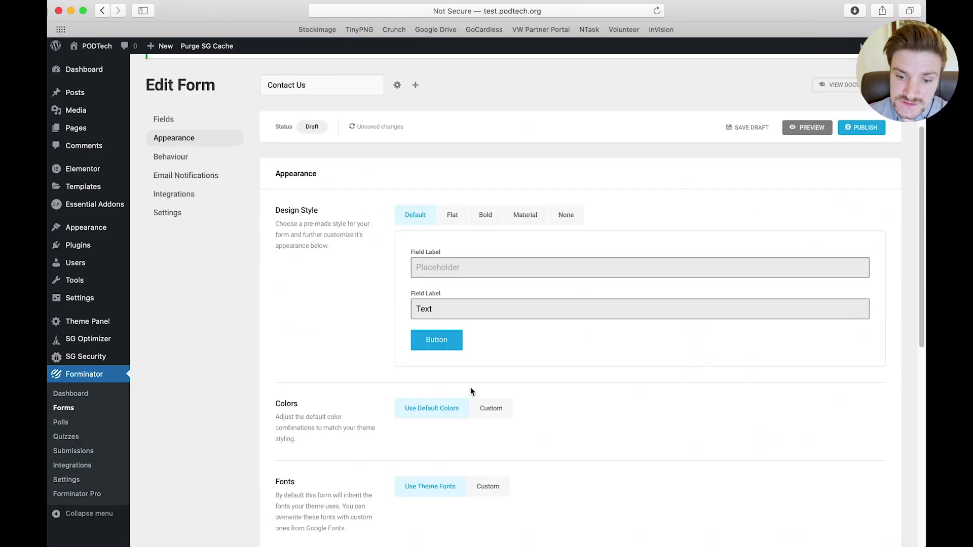
click(453, 150)
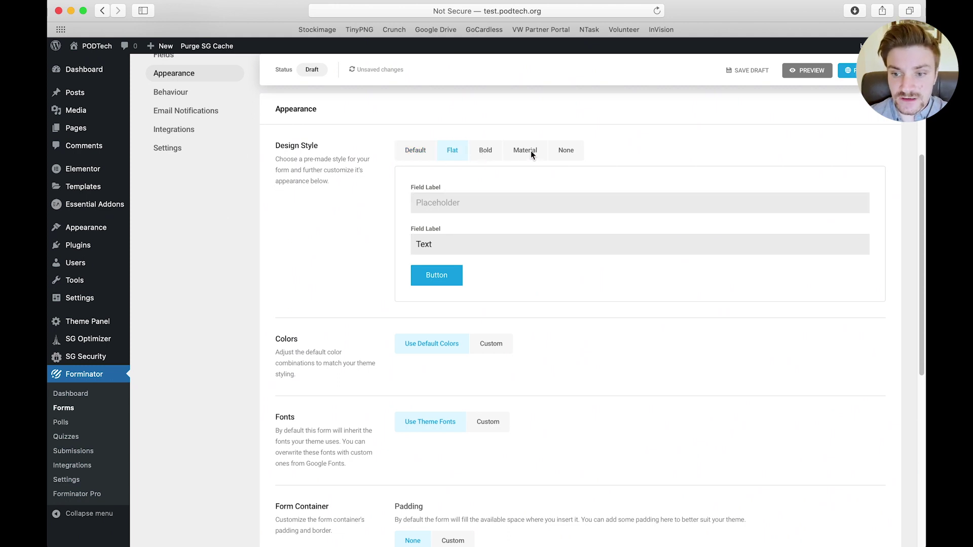
click(792, 70)
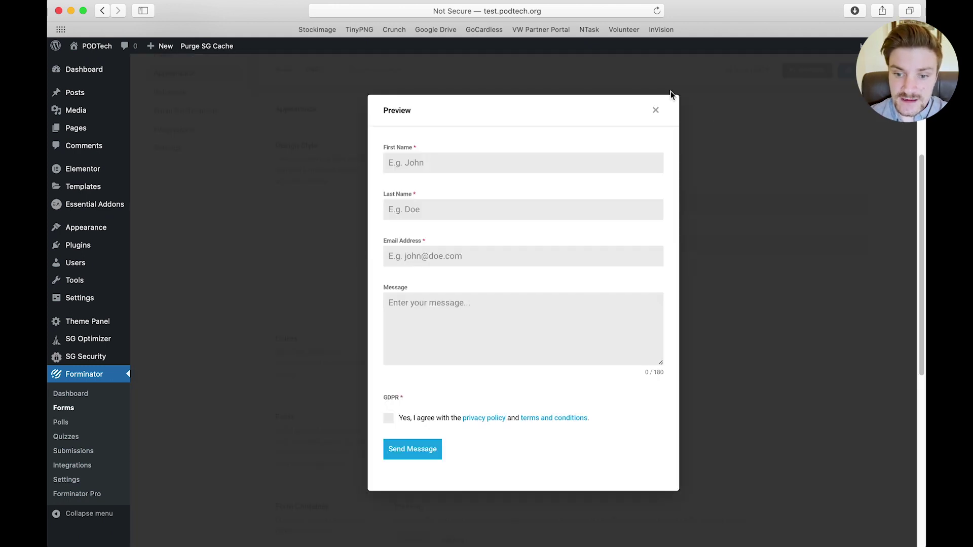
click(655, 110)
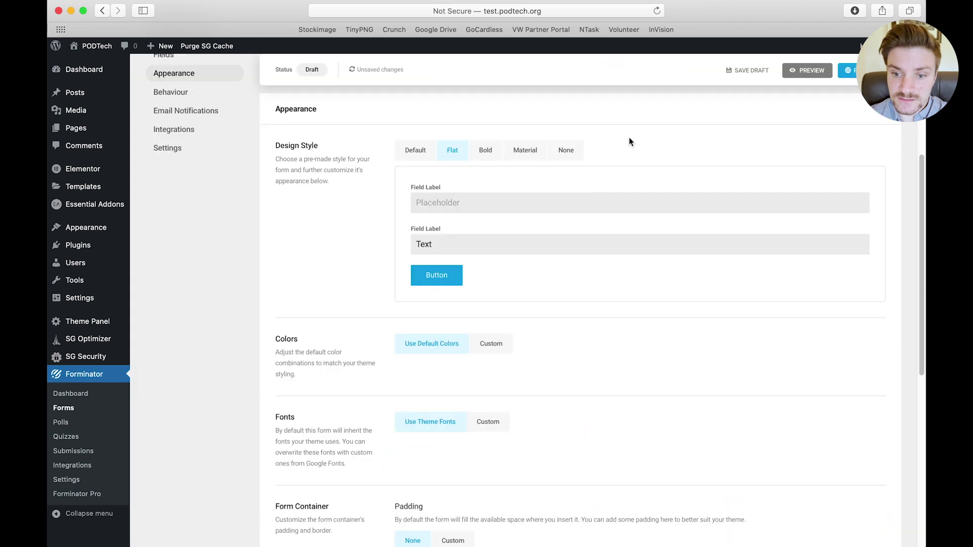
Preview the Bold style, then settle on the Material design style with underlined fields
click(487, 150)
click(809, 74)
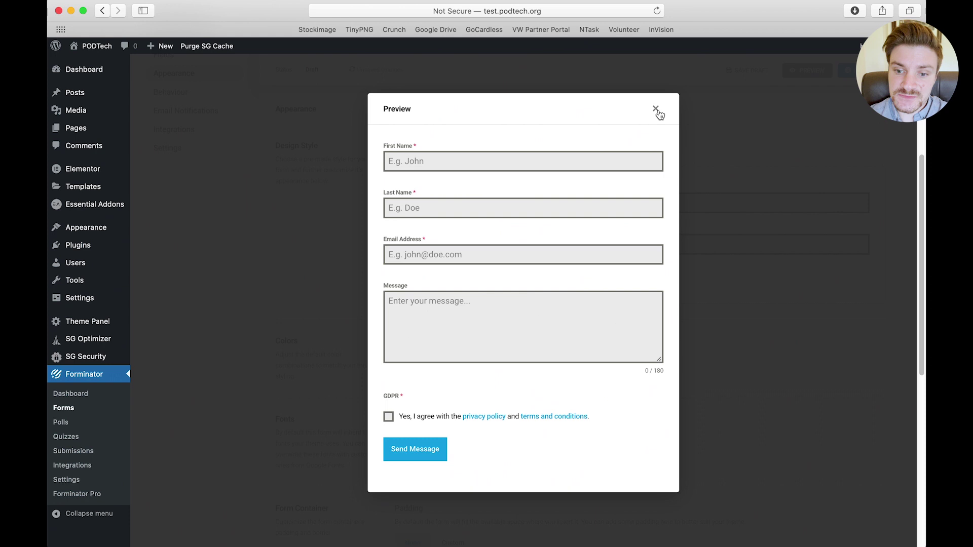
click(655, 110)
click(522, 150)
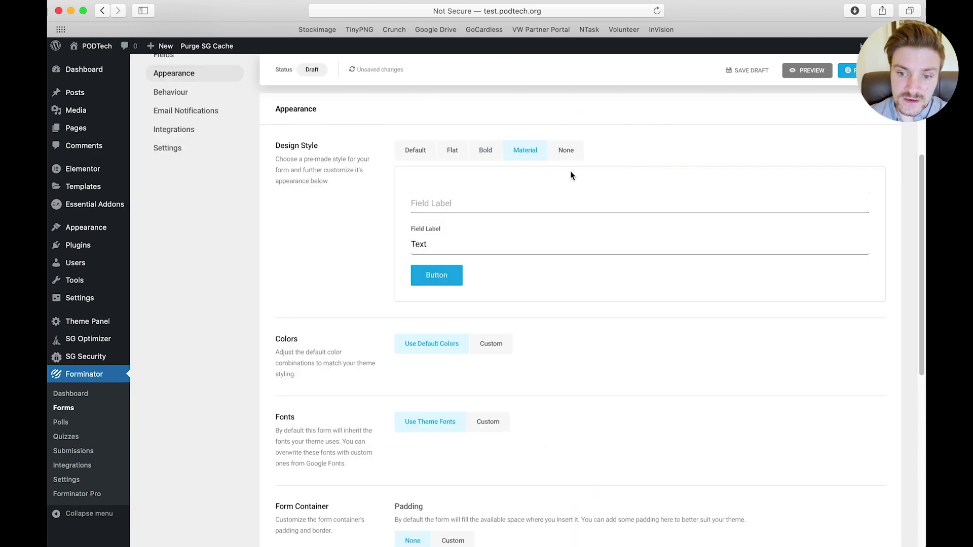
click(808, 70)
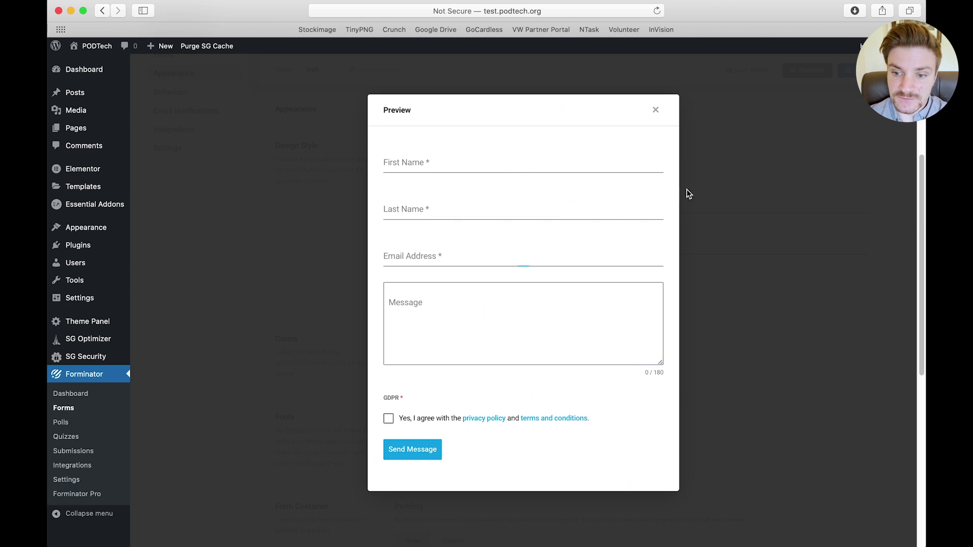
click(657, 111)
scroll(428, 370, down, 3)
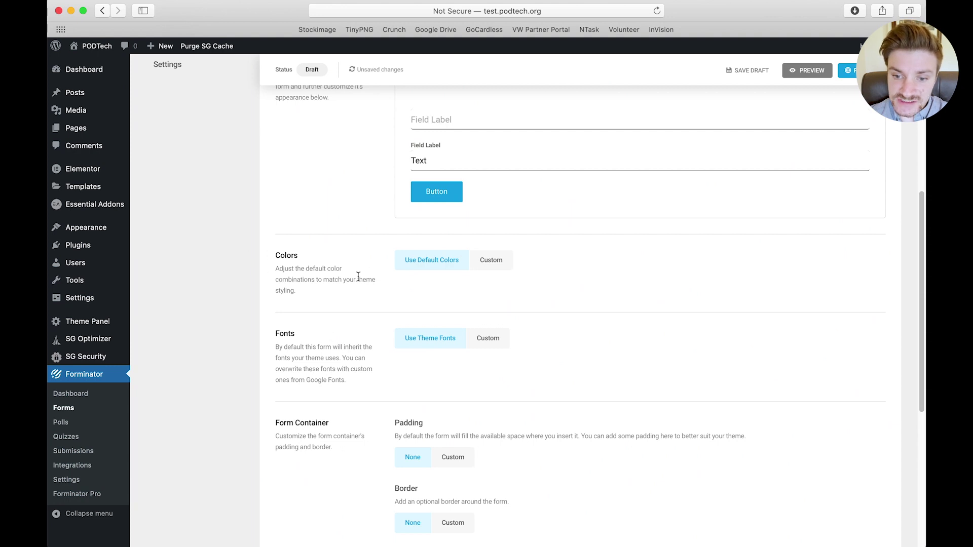
Switch colours to Custom and give the submit button an orange #ff9d00 default background
click(491, 260)
scroll(454, 339, down, 1)
scroll(452, 345, down, 2)
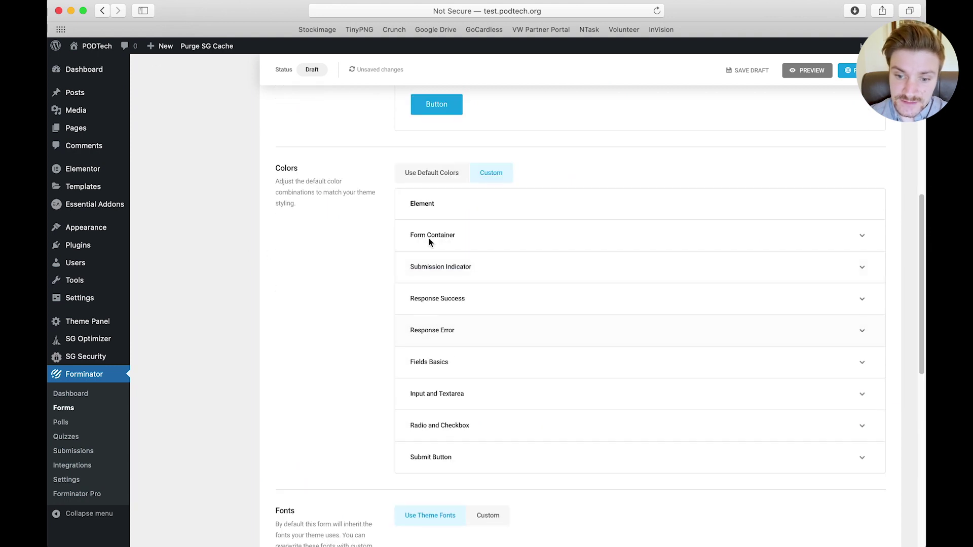
click(434, 458)
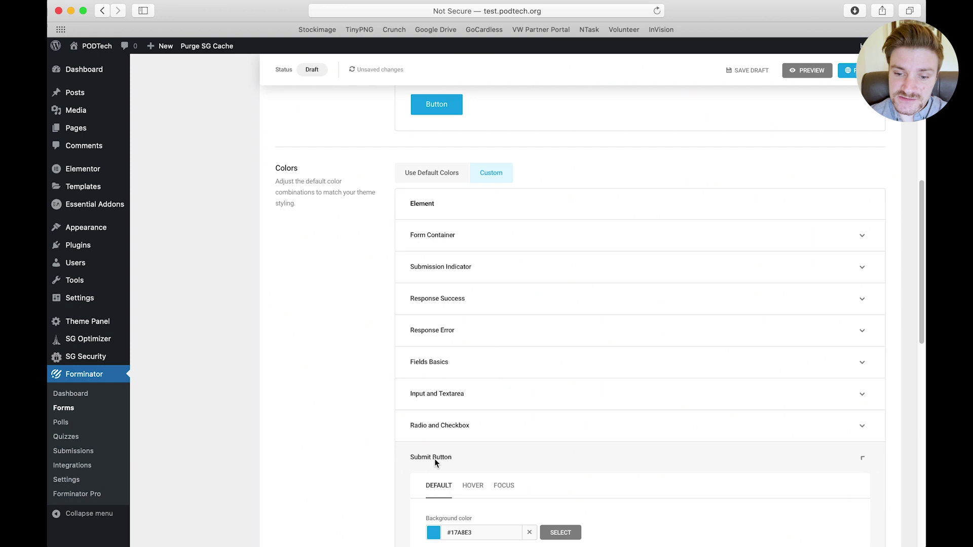
scroll(445, 302, down, 5)
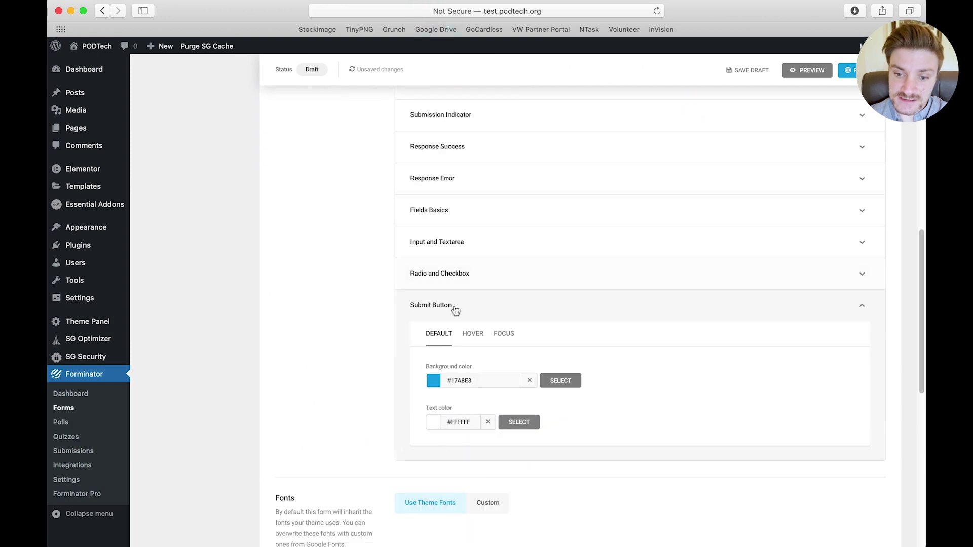
click(468, 384)
scroll(439, 429, down, 1)
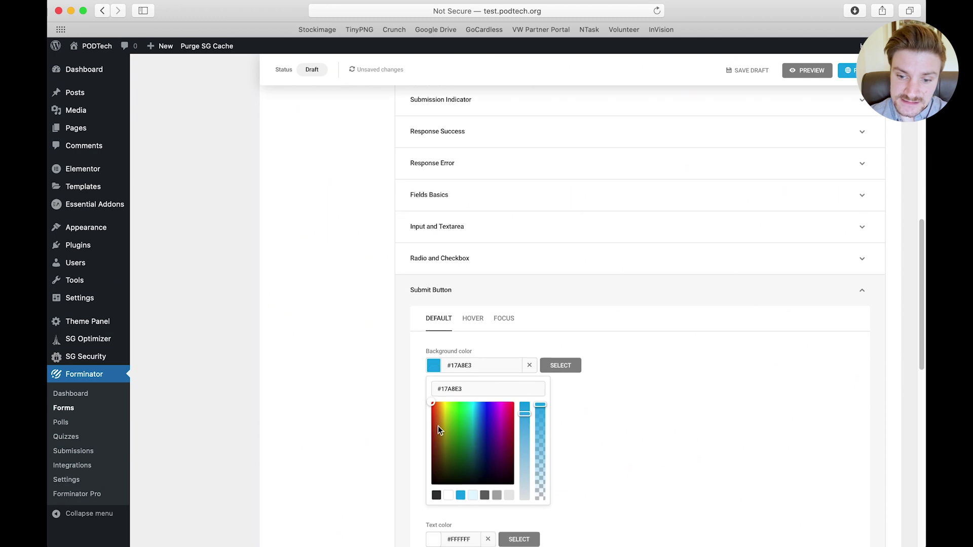
drag(440, 406, 440, 403)
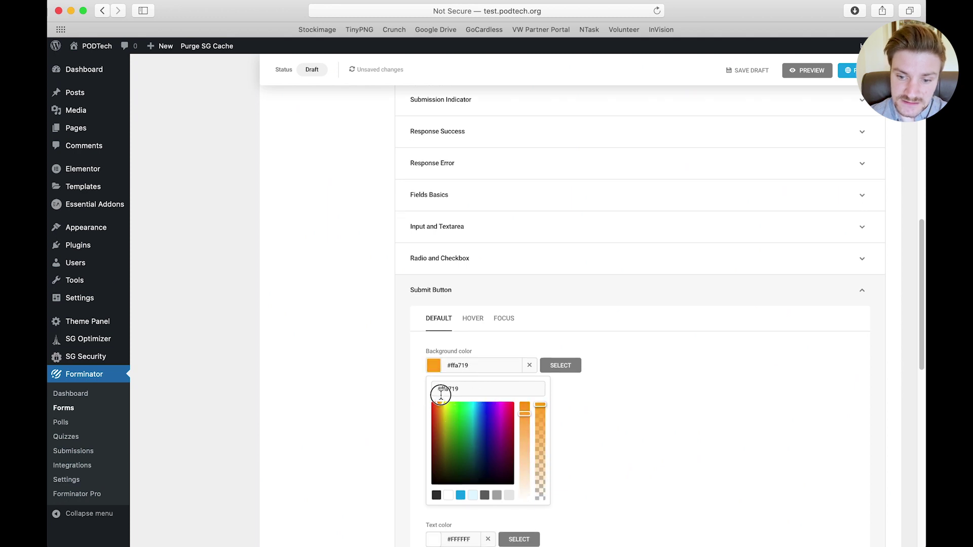
click(524, 406)
click(682, 383)
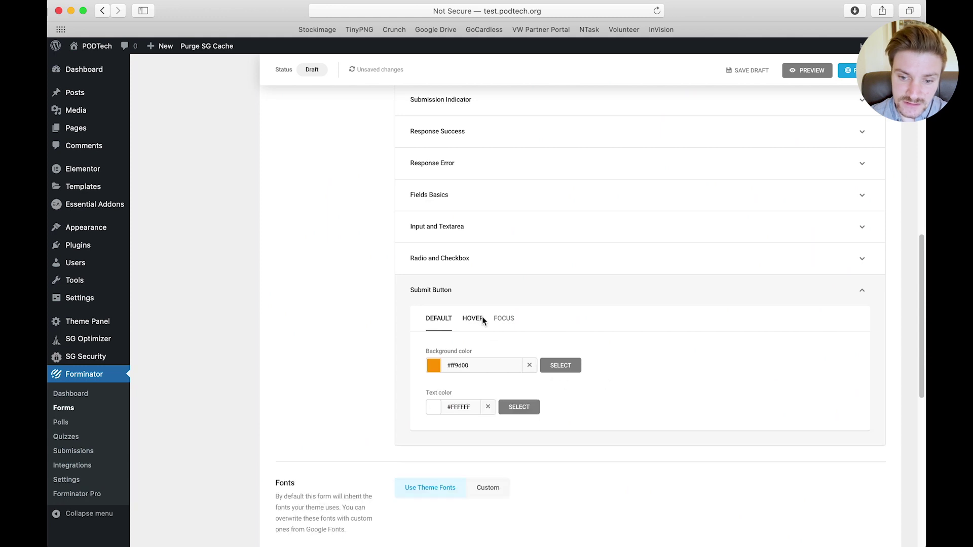
Set the submit button's hover background to magenta #ff00e1
click(473, 319)
click(432, 364)
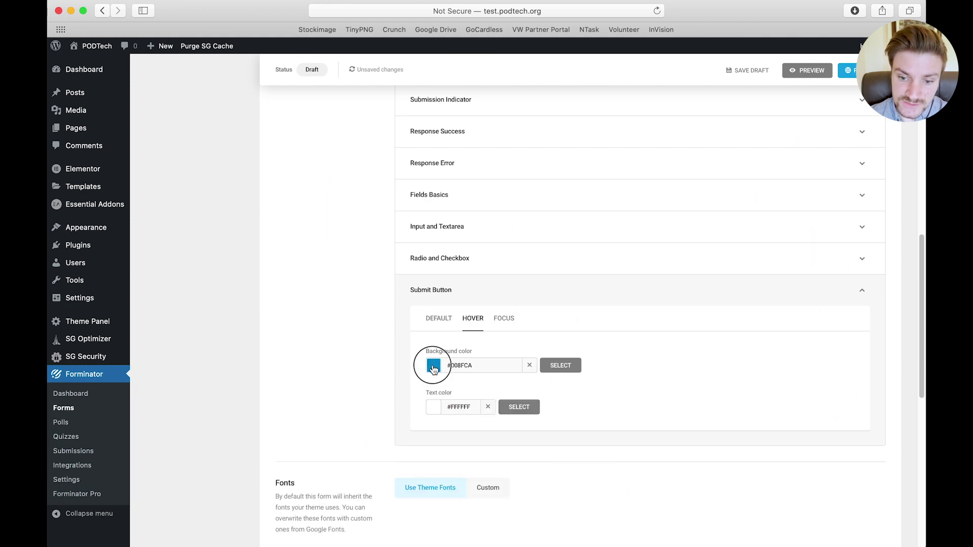
drag(472, 405, 502, 403)
click(577, 387)
scroll(658, 355, up, 8)
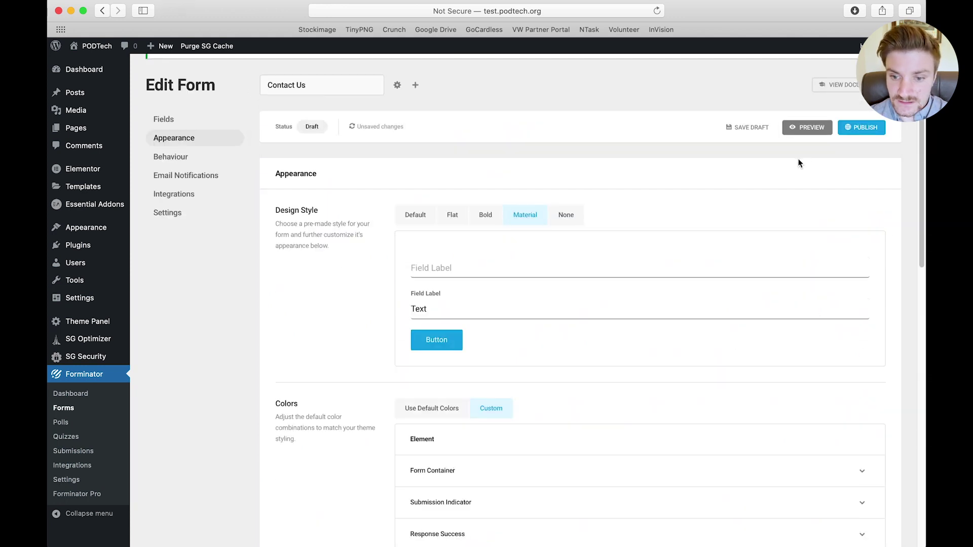
click(807, 127)
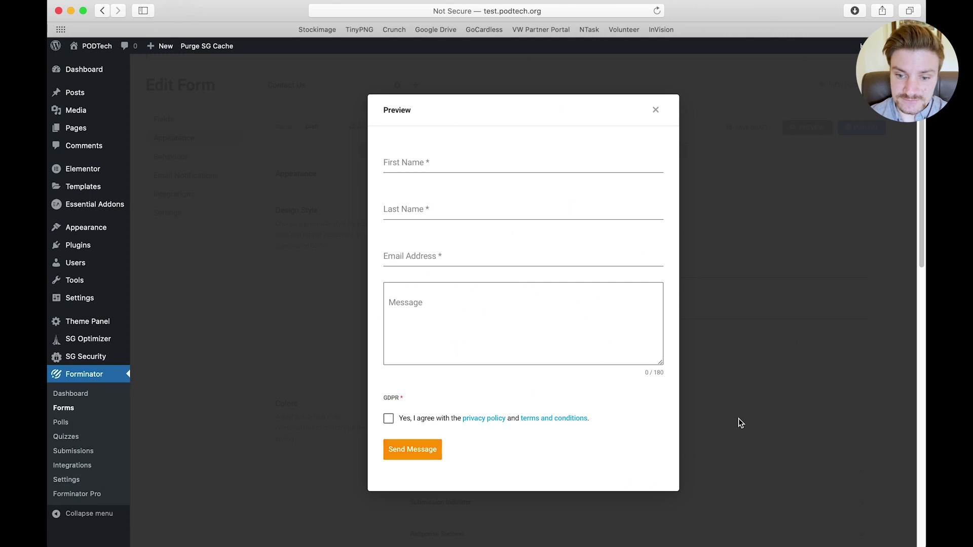
click(656, 111)
scroll(242, 383, down, 9)
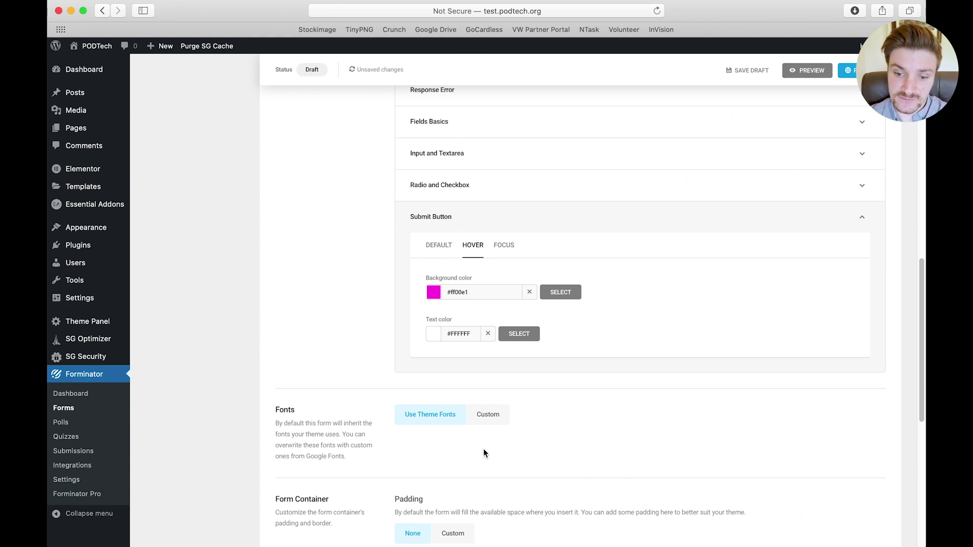
scroll(422, 444, down, 10)
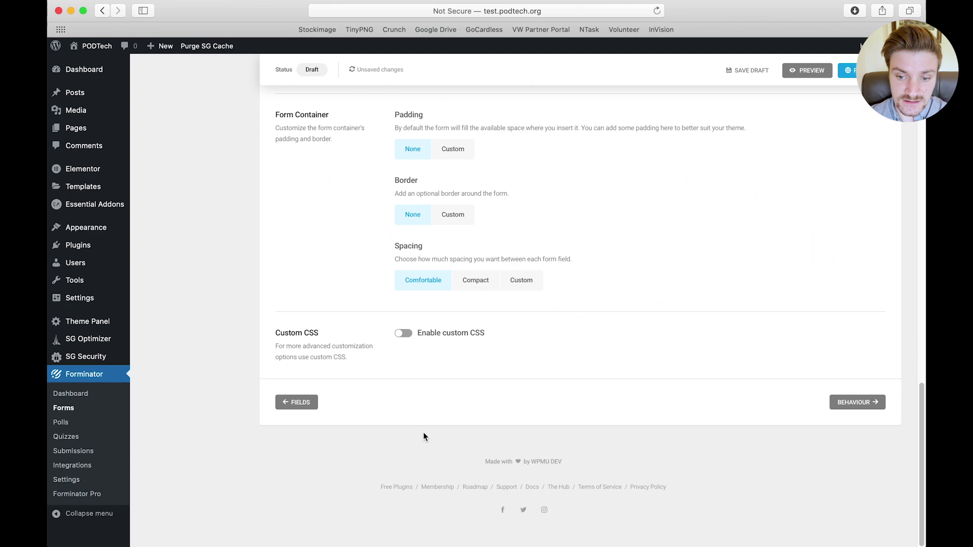
scroll(423, 433, up, 20)
scroll(387, 409, up, 5)
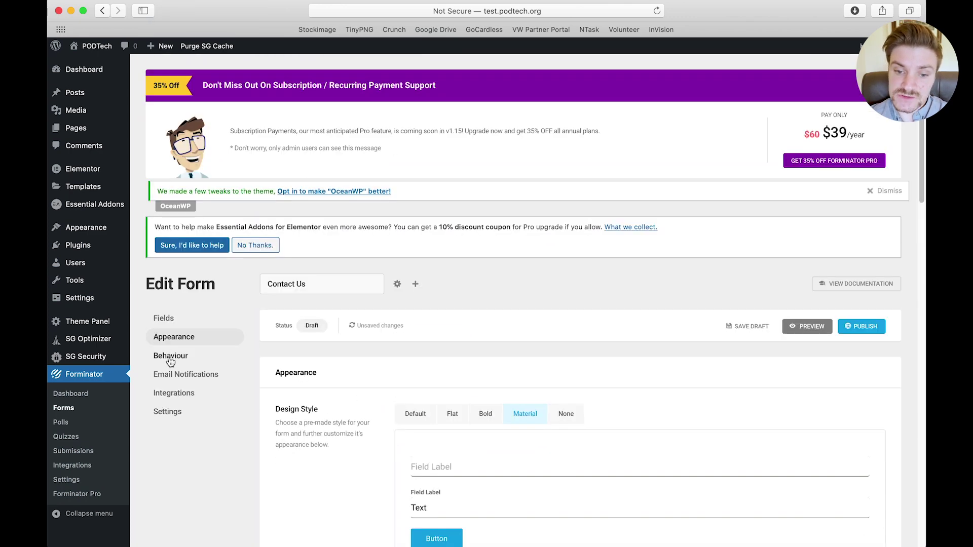
In Behaviour's inline success message, replace 'we' with 'the PODTeam'
click(170, 356)
scroll(330, 349, down, 3)
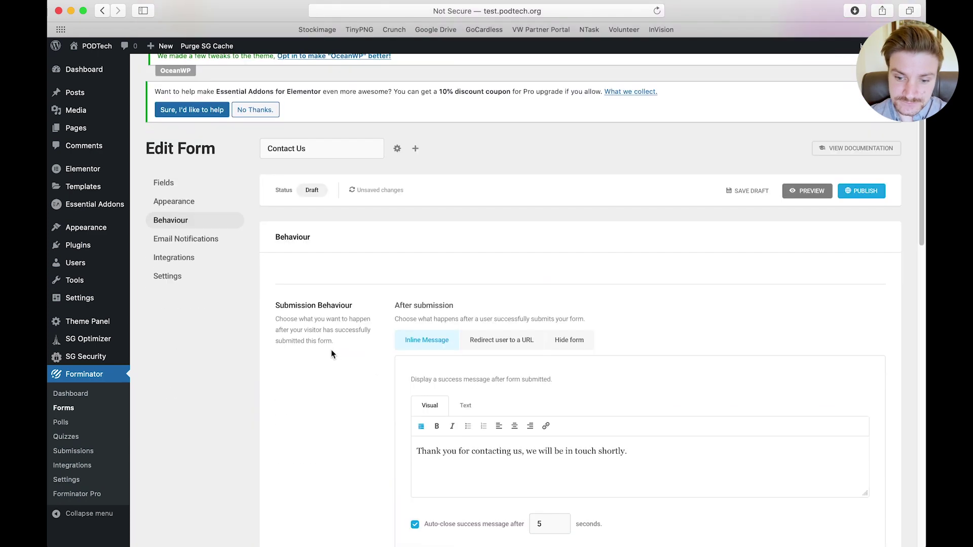
scroll(333, 357, down, 2)
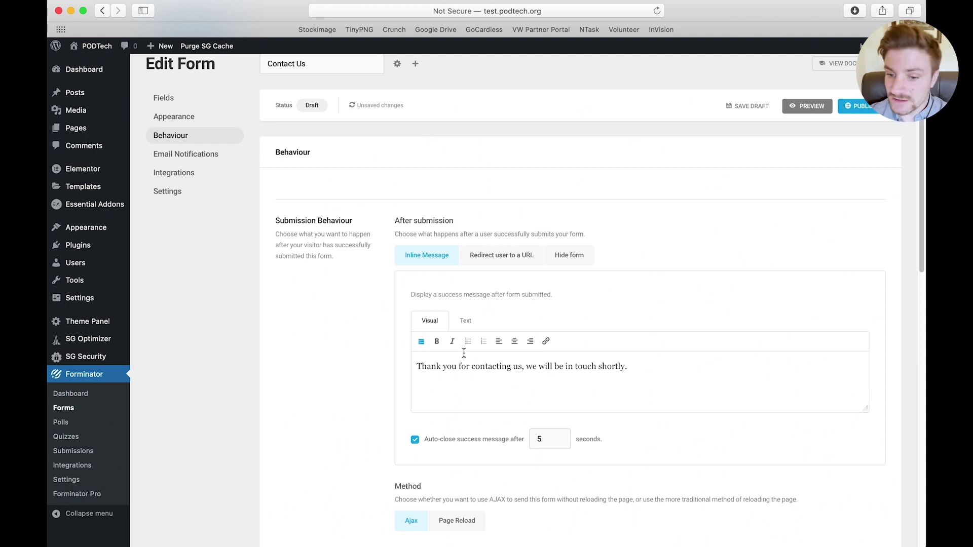
click(528, 368)
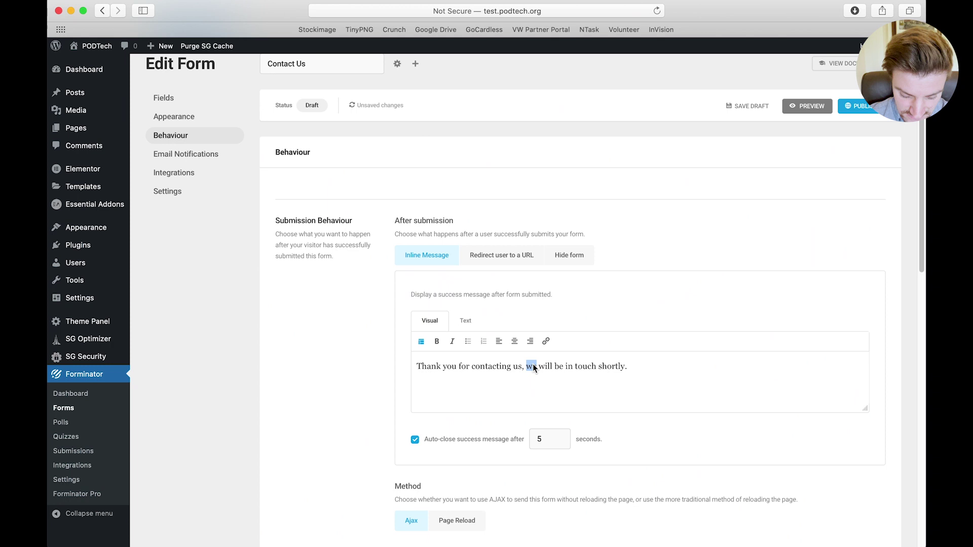
text(the POD)
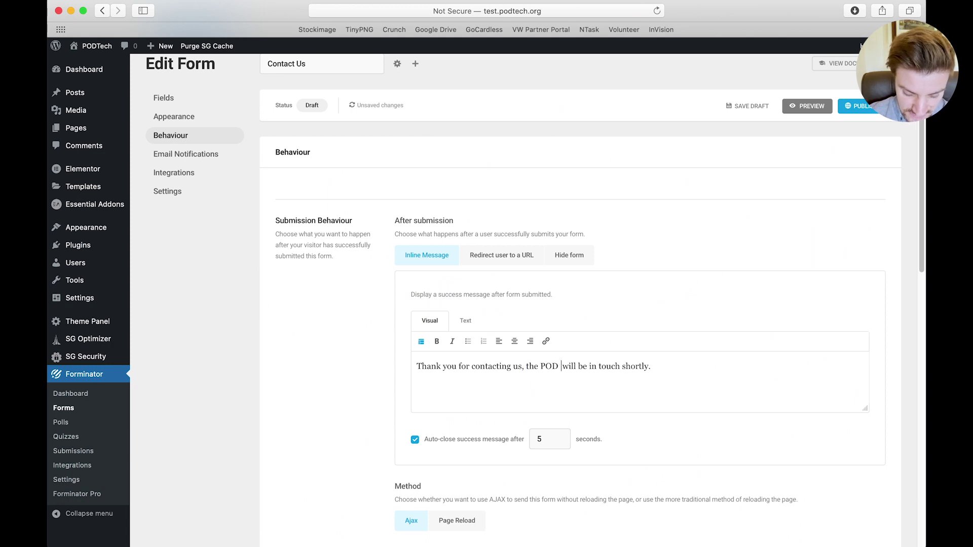
key(BackSpace)
text(Team w)
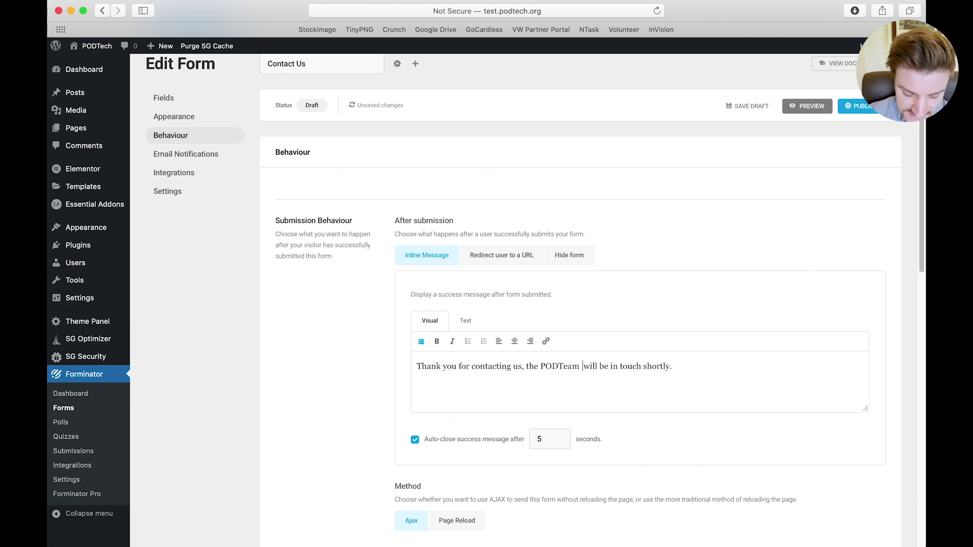
key(BackSpace)
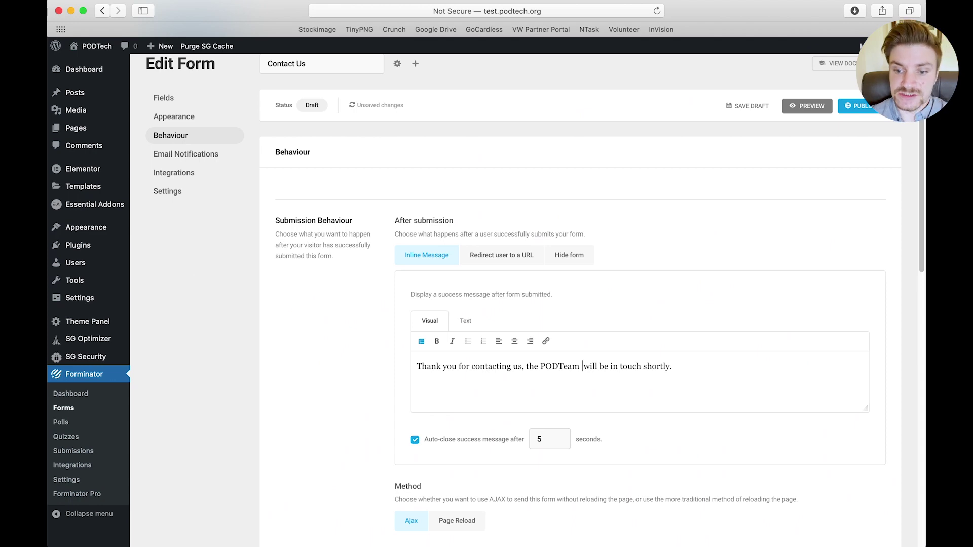
Turn on Enable Autofill, Load form using AJAX and Prevent page caching in Behaviour
scroll(494, 345, down, 6)
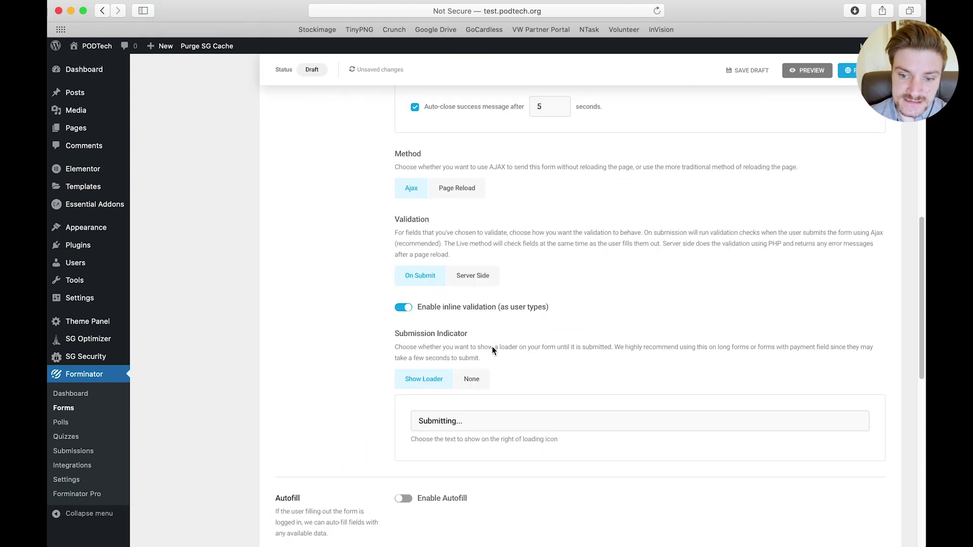
scroll(494, 349, down, 2)
scroll(493, 350, down, 2)
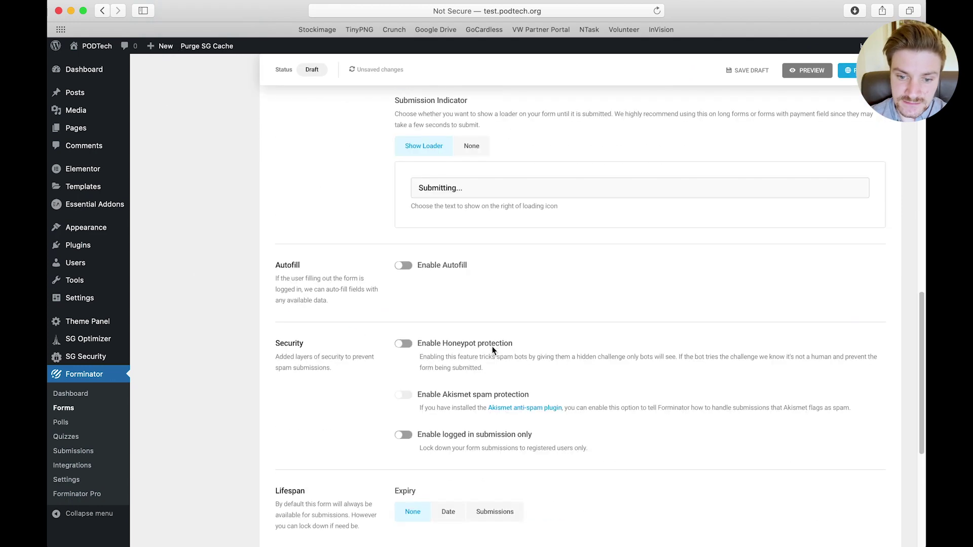
click(405, 267)
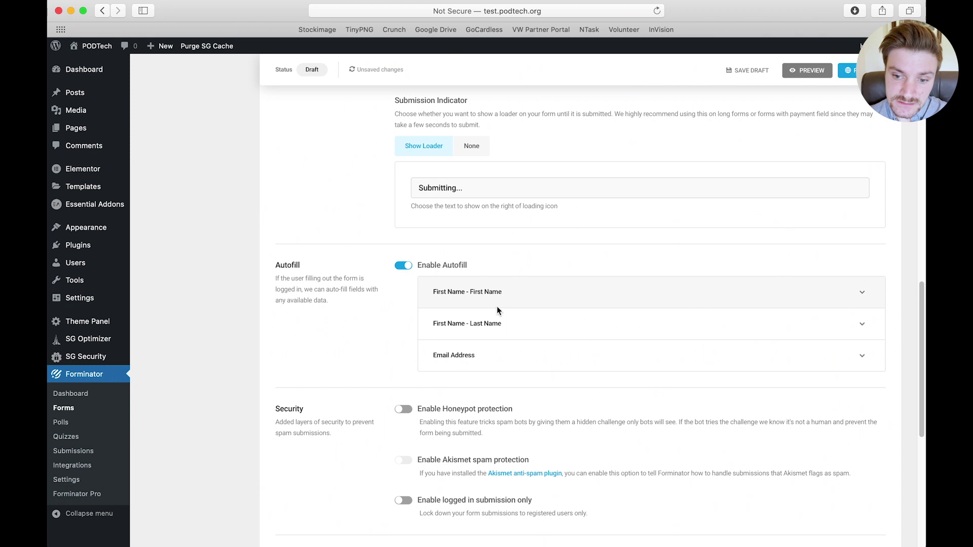
scroll(498, 310, down, 2)
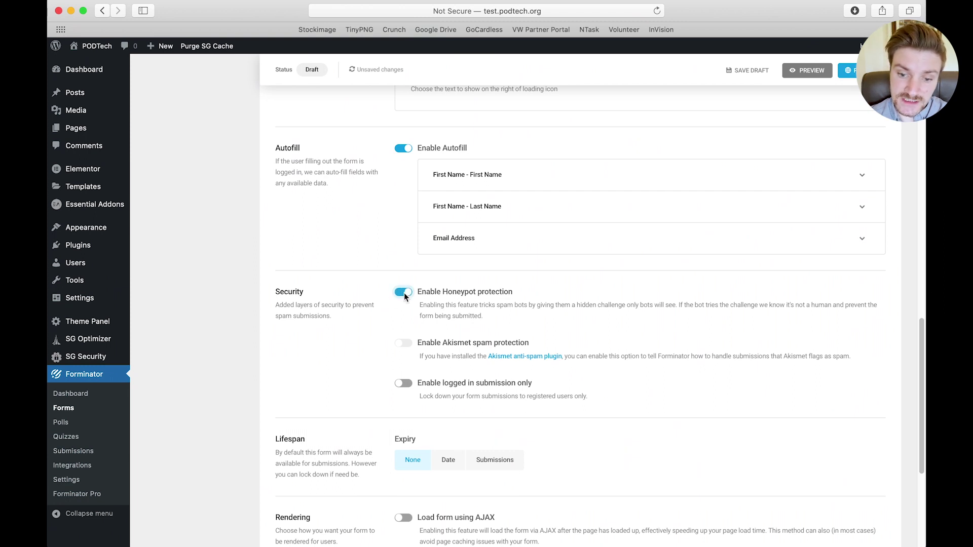
scroll(403, 293, down, 4)
scroll(404, 297, down, 2)
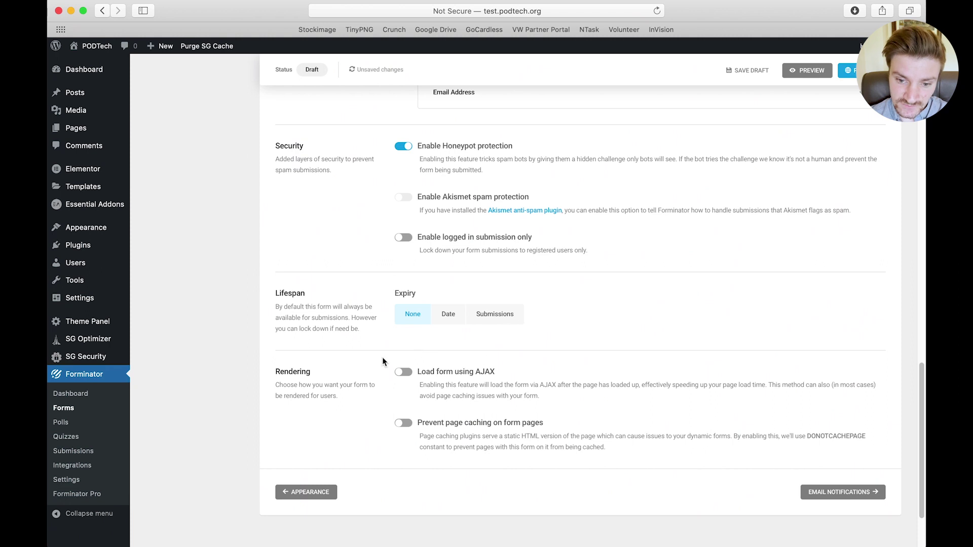
scroll(382, 358, down, 3)
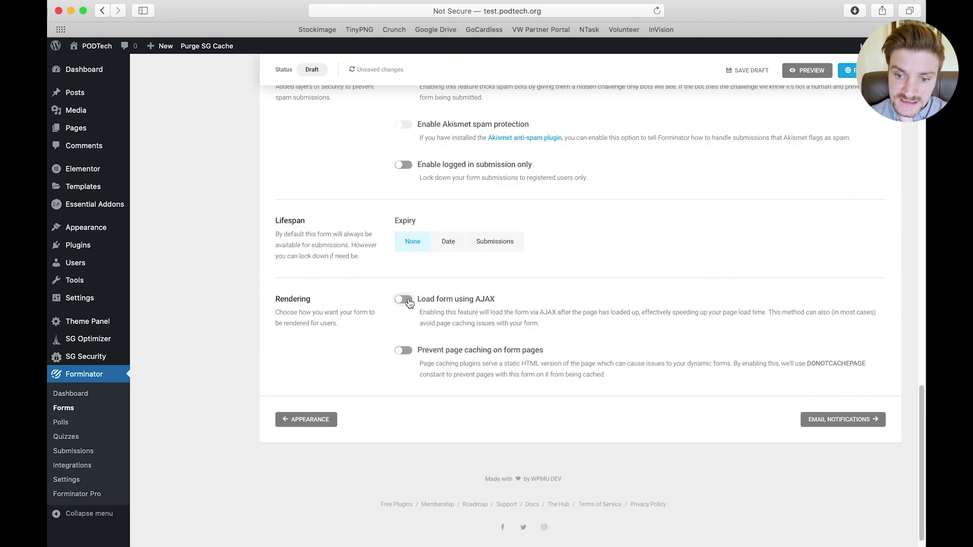
click(404, 300)
click(411, 355)
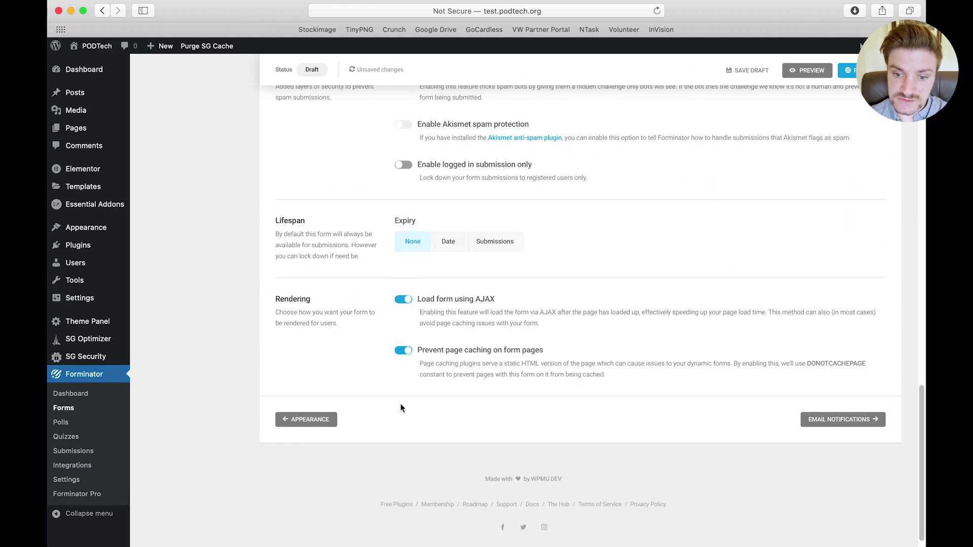
scroll(358, 415, up, 20)
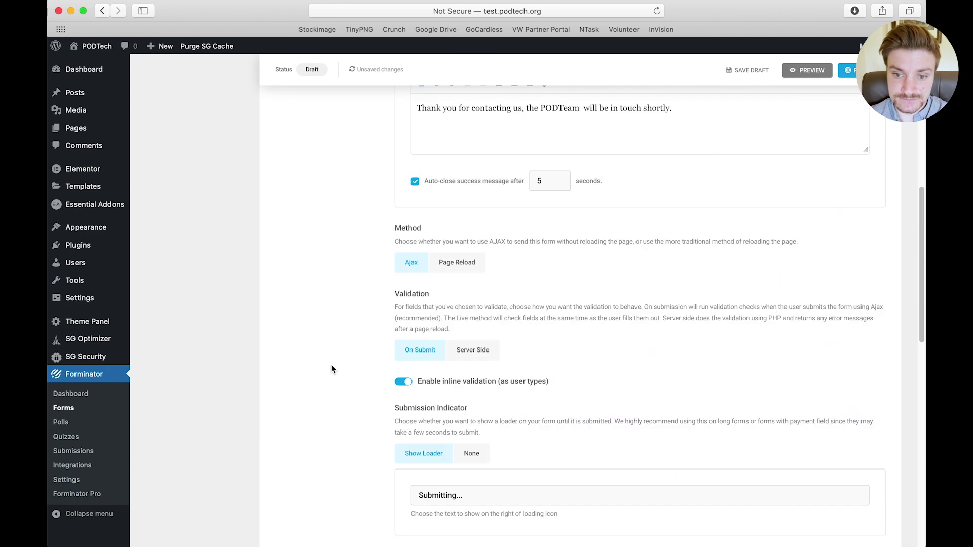
Add a new email notification labelled 'Client Fills out form' with subject 'Form Submission PODTech'
click(182, 282)
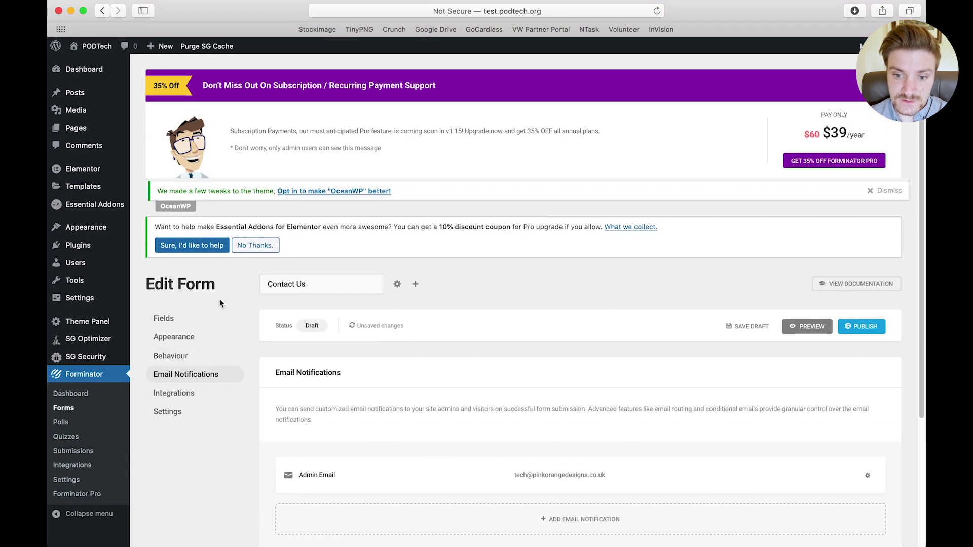
scroll(379, 387, down, 5)
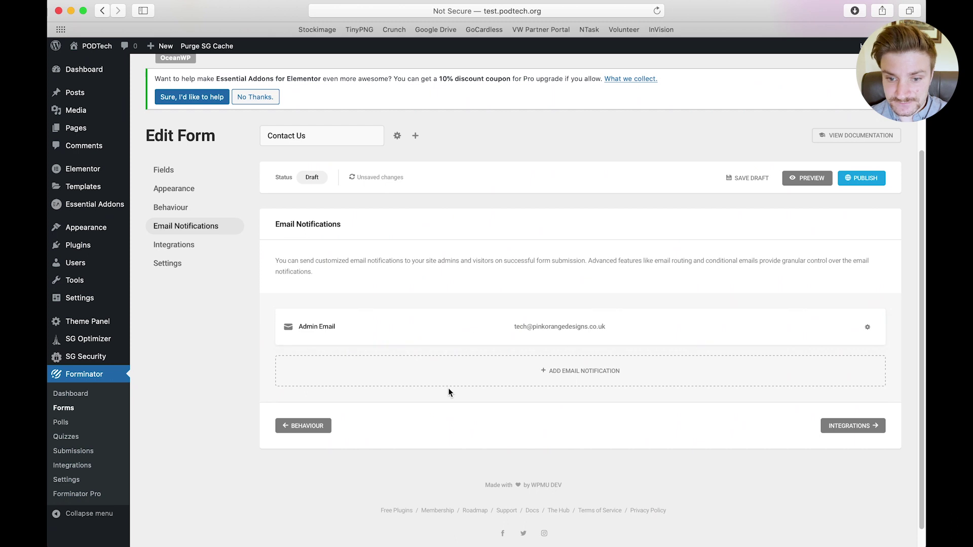
click(466, 374)
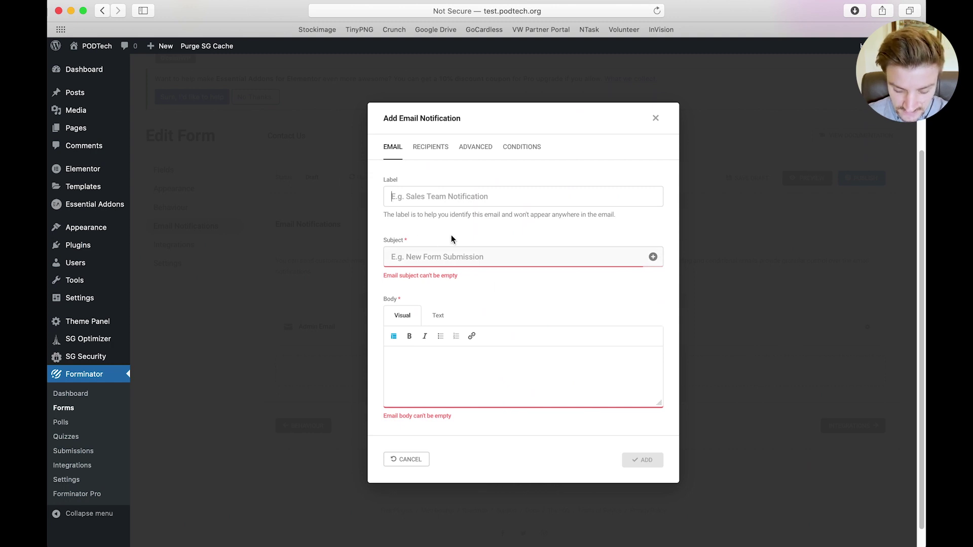
text(Client Fills out form)
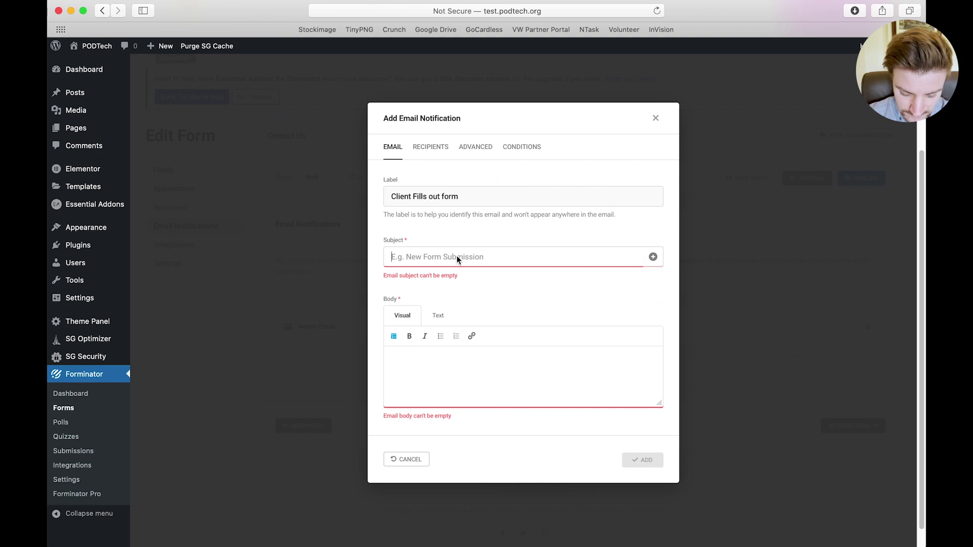
text(Than)
key(BackSpace)
key(BackSpace)
key(BackSpace)
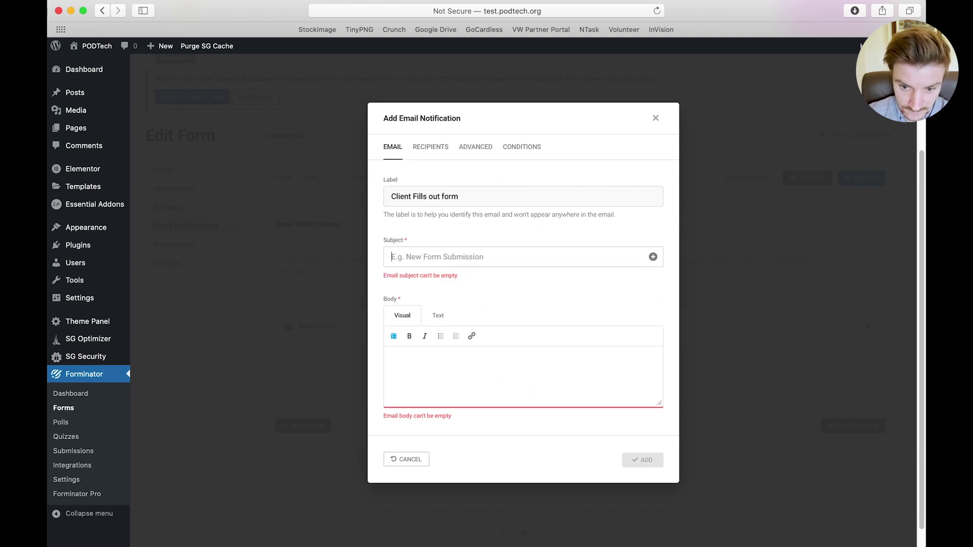
text(Form Submitti)
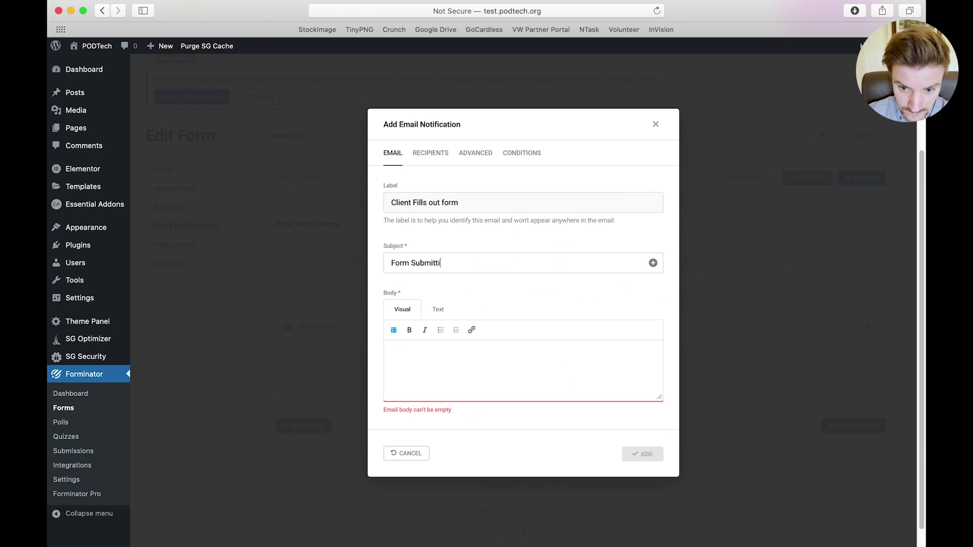
key(BackSpace)
key(BackSpace)
key(BackSpace)
text(ssion PODTech)
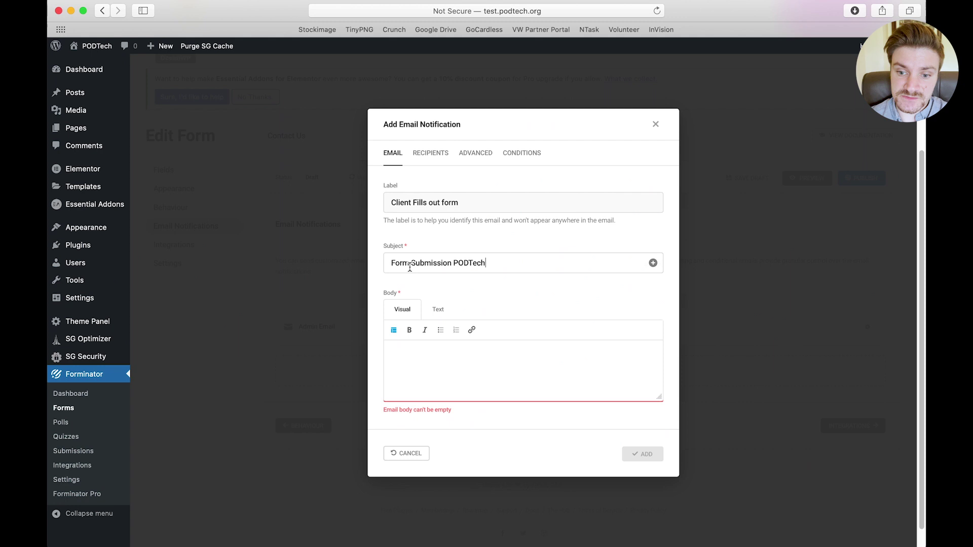
Write the notification body: a 'Hi {name-1}' greeting followed by the pasted thank-you message
click(418, 361)
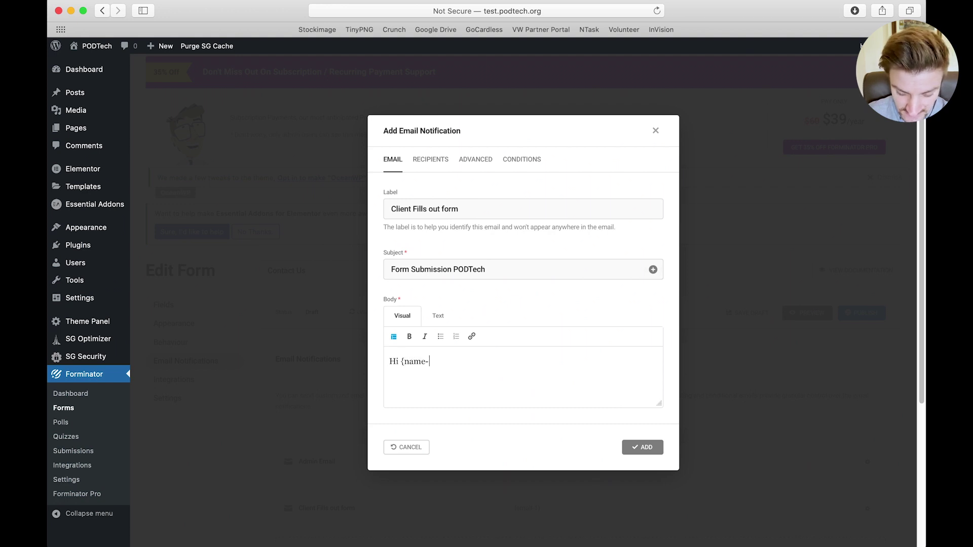
text(1)
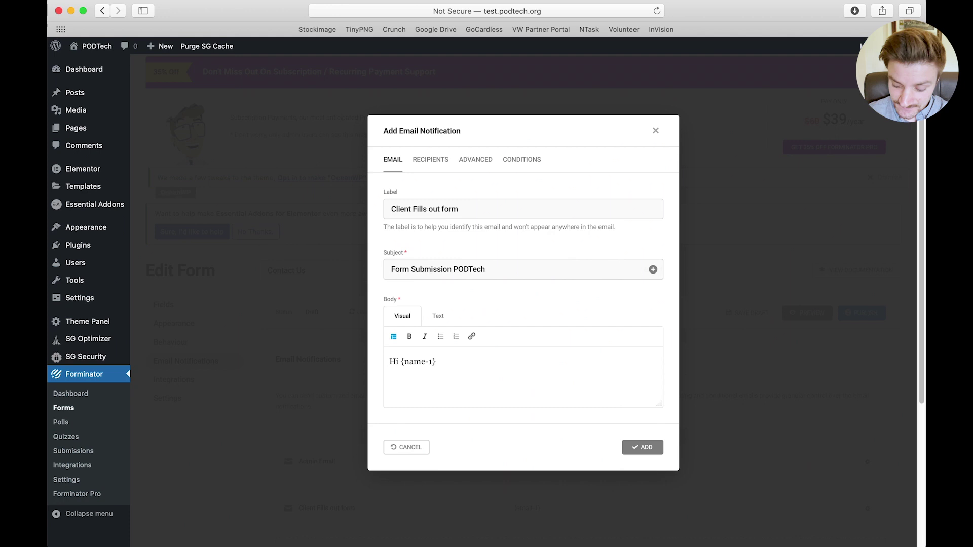
key(Return)
key(Return)
text(Thanks for filling out our from, a member of the PODTech Team will be in touch shortly. Thanks from PODTech)
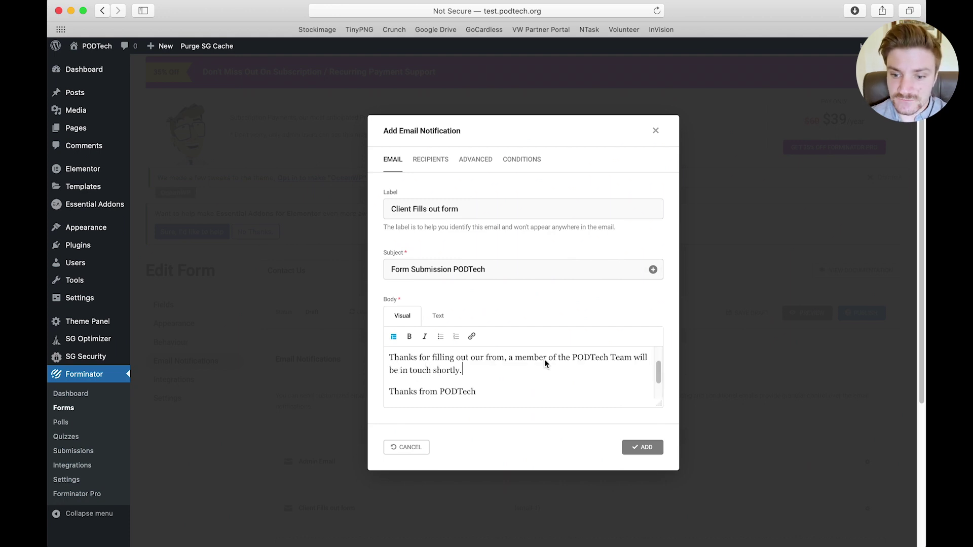
click(622, 367)
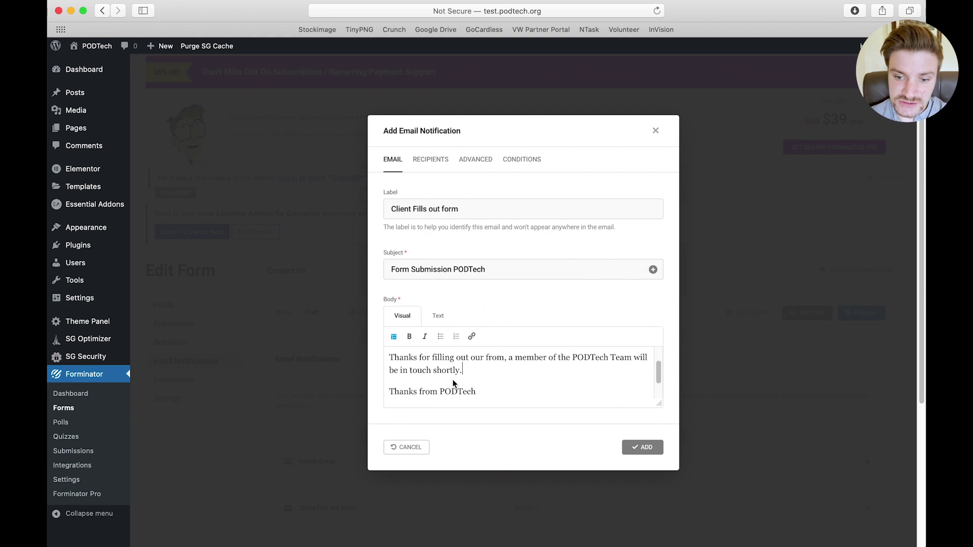
scroll(514, 377, up, 2)
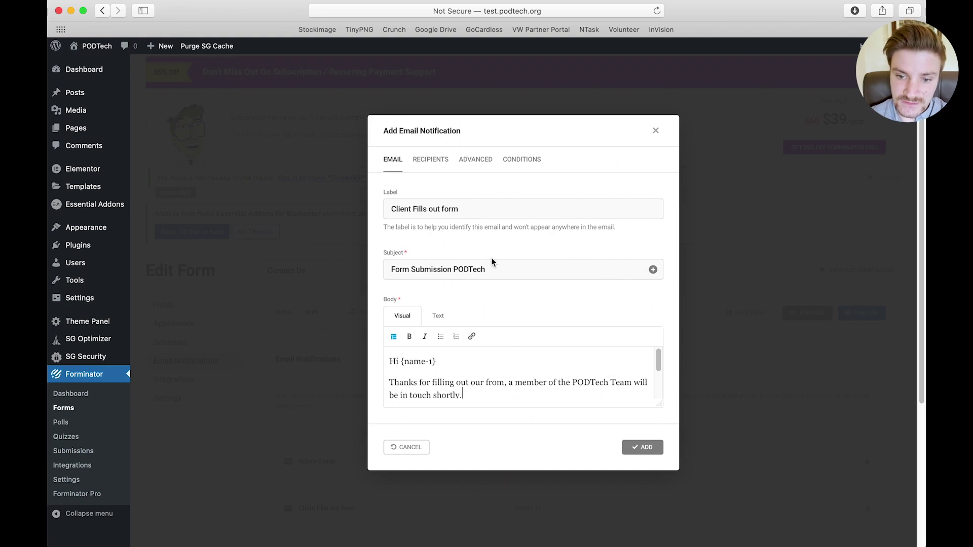
click(430, 159)
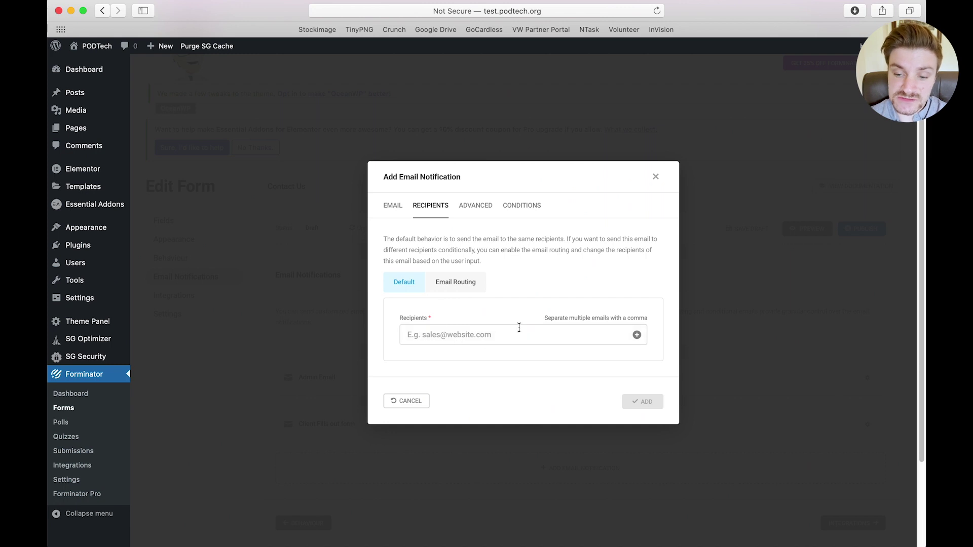
Send the notification to the form's Email Address field {email-1} and enter the sender's e-mail and name
click(637, 336)
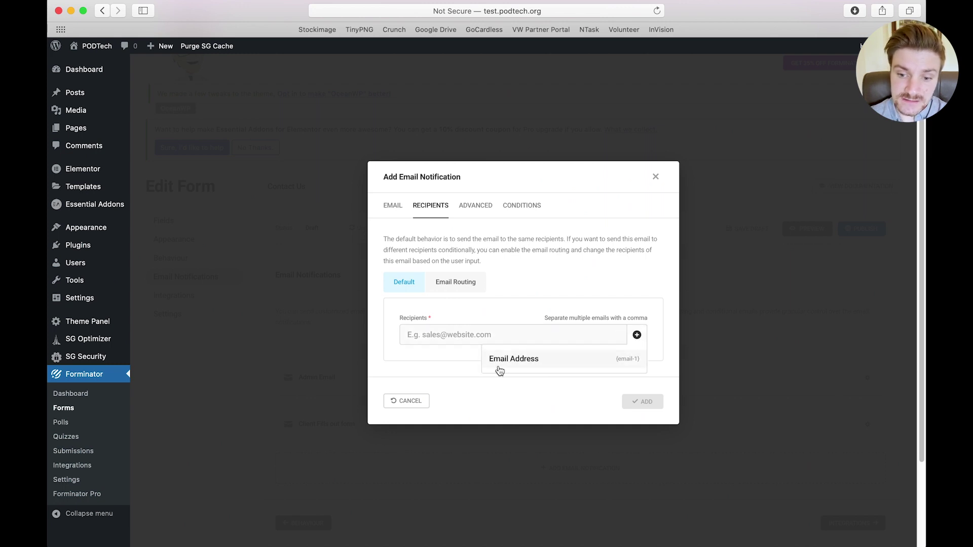
click(562, 359)
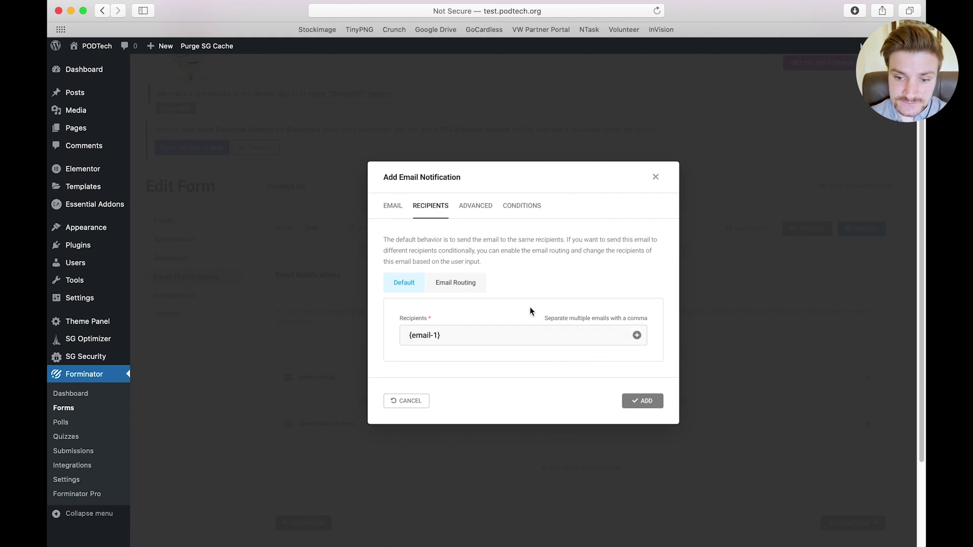
click(484, 206)
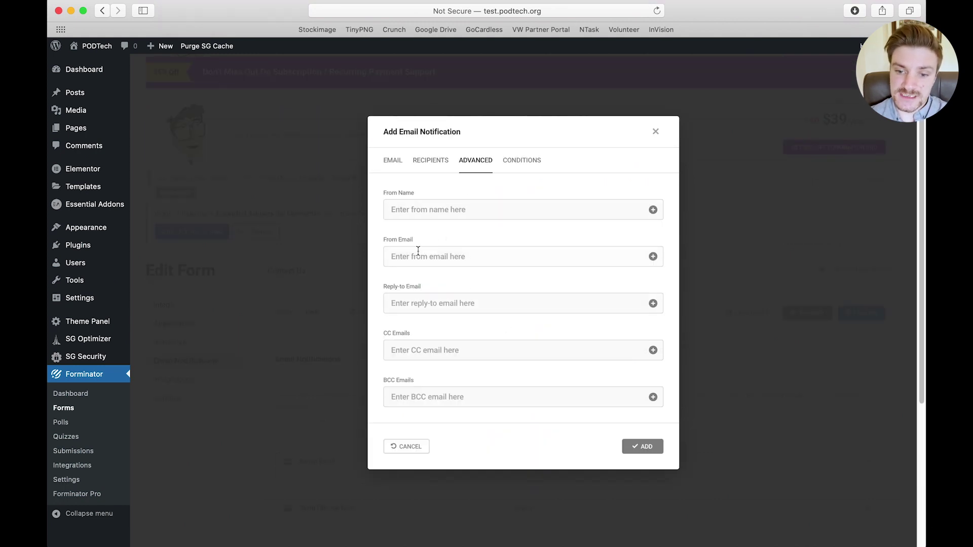
click(653, 257)
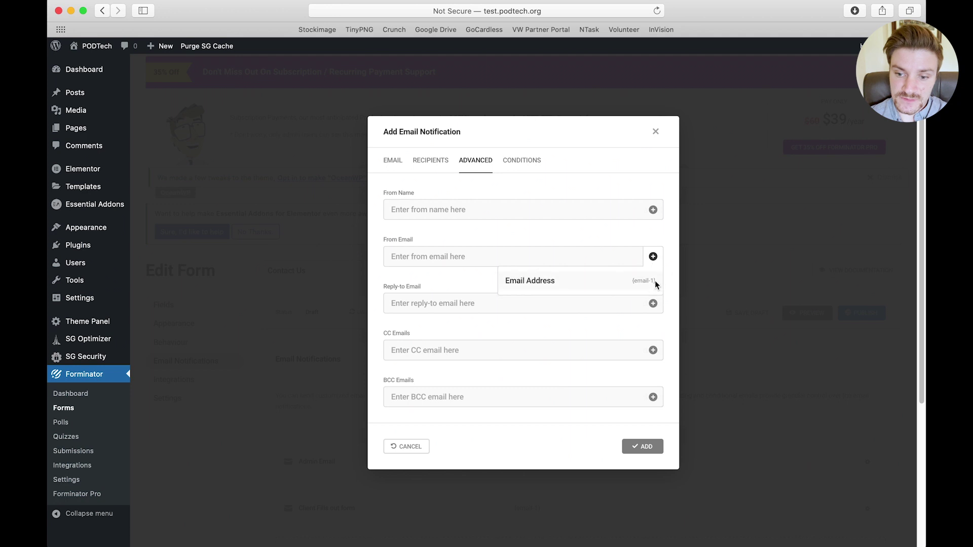
click(560, 238)
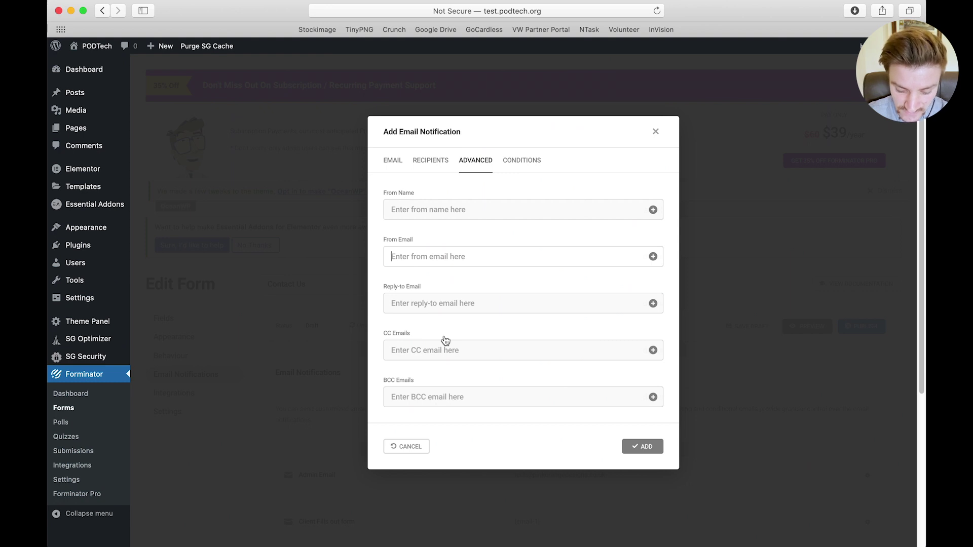
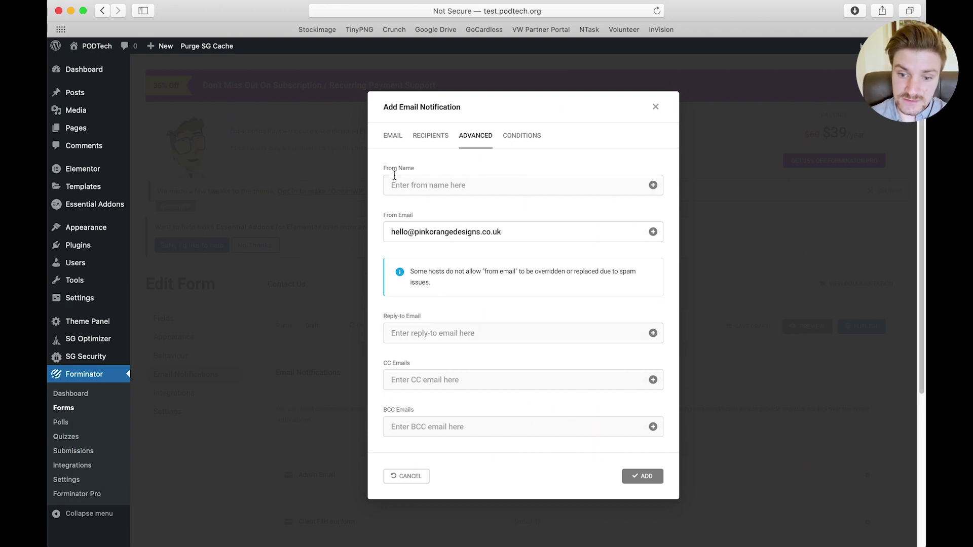
click(426, 181)
text(Si)
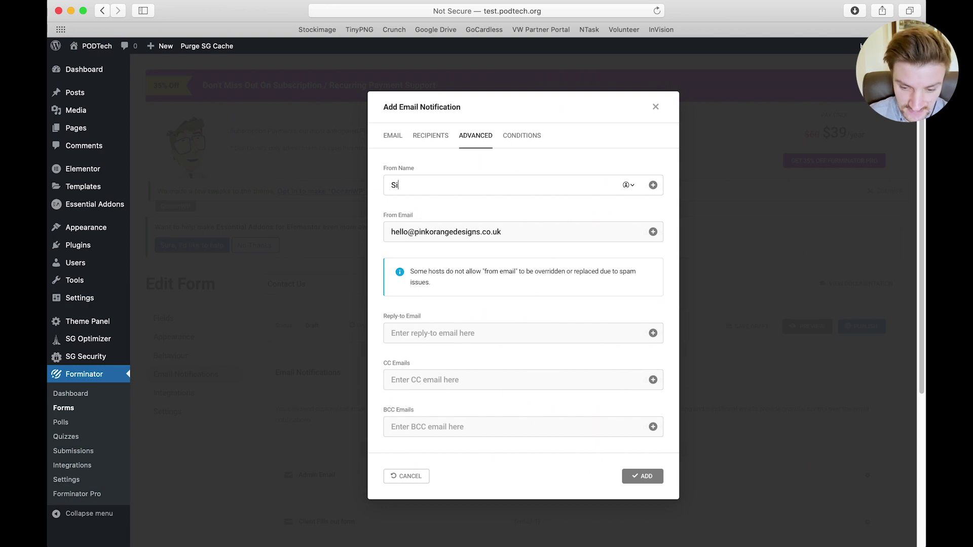
text(mon PODTech)
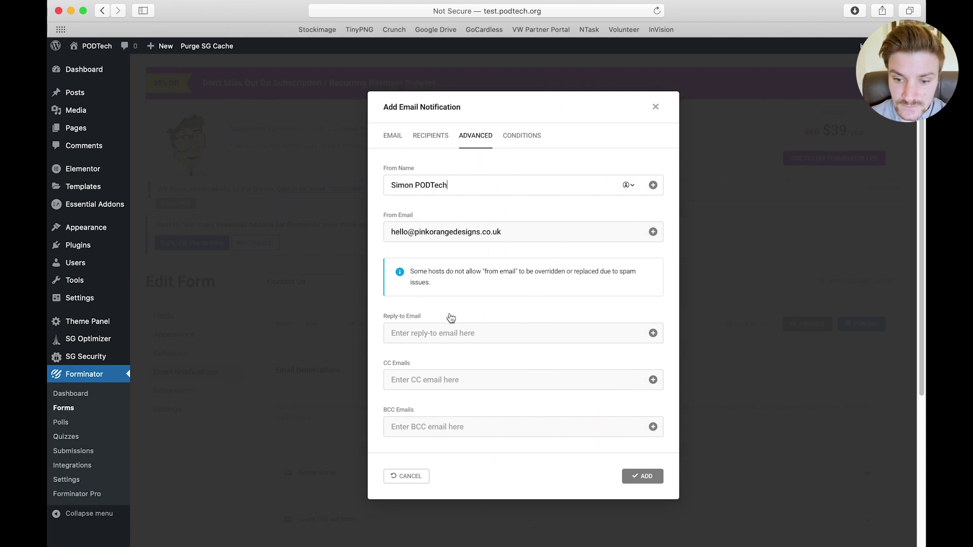
Review the sending conditions and add the 'Client Fills out form' notification
scroll(451, 318, down, 3)
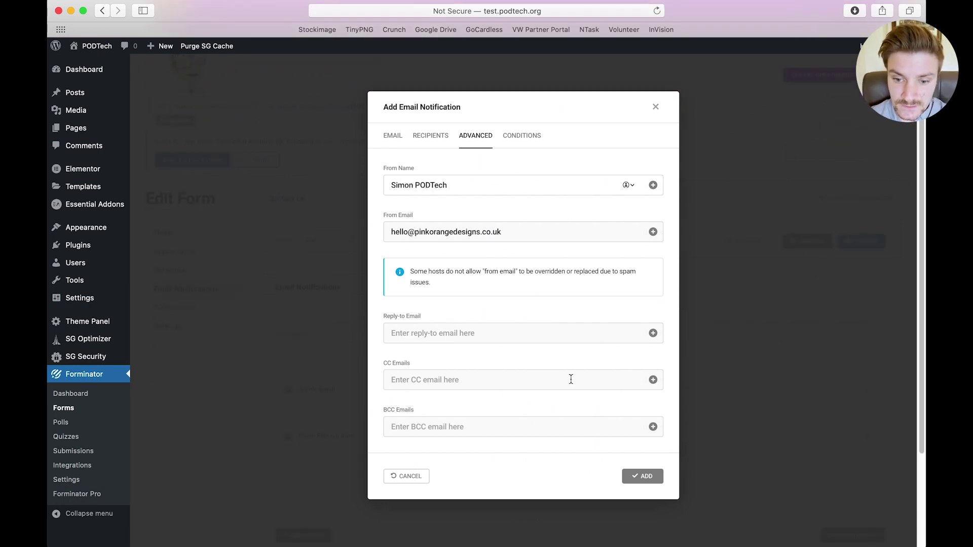
click(534, 129)
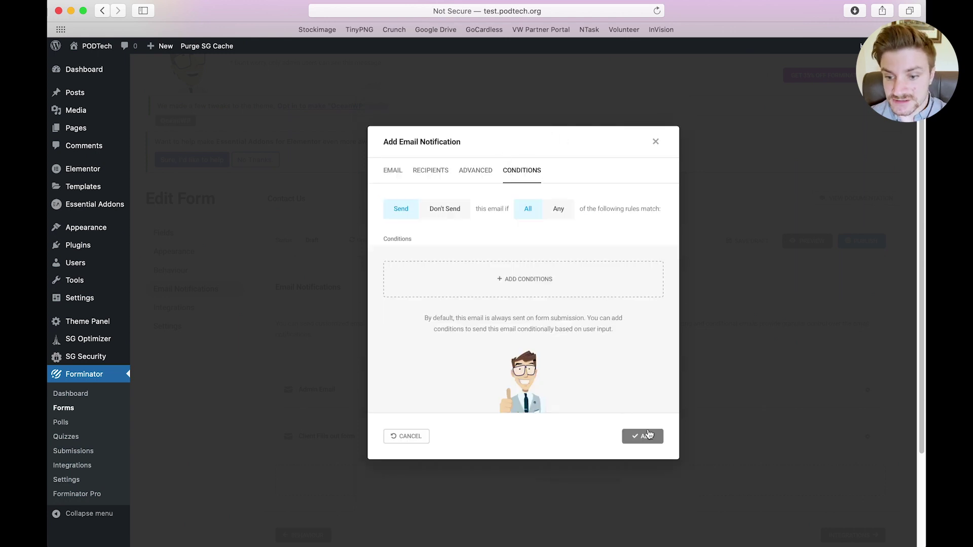
click(647, 439)
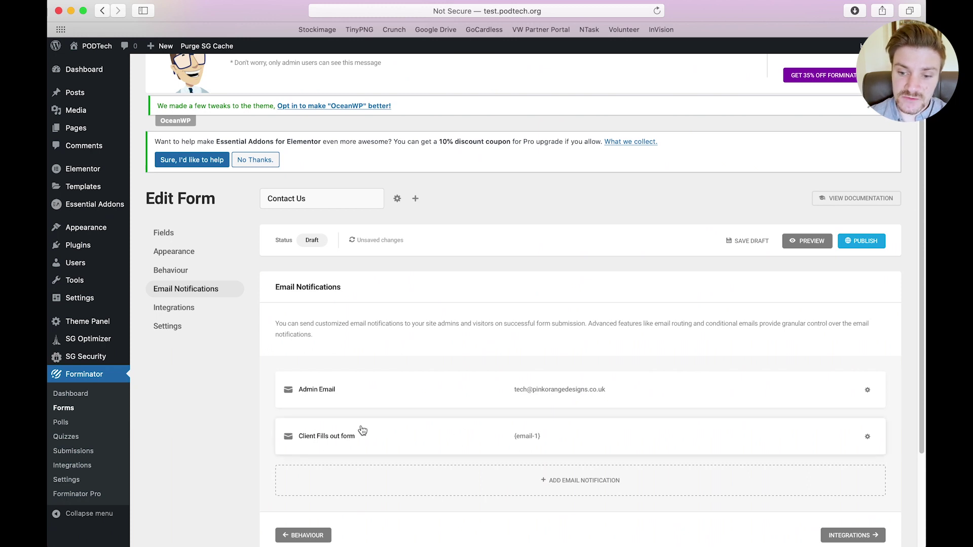
Check the Integrations panel, then publish the Contact Us form and dismiss the shortcode popup
click(175, 308)
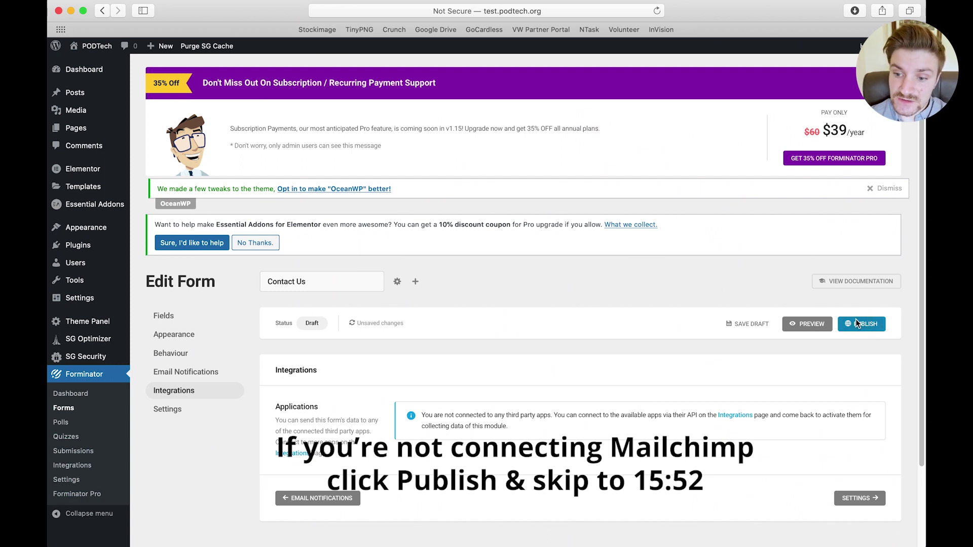
click(857, 325)
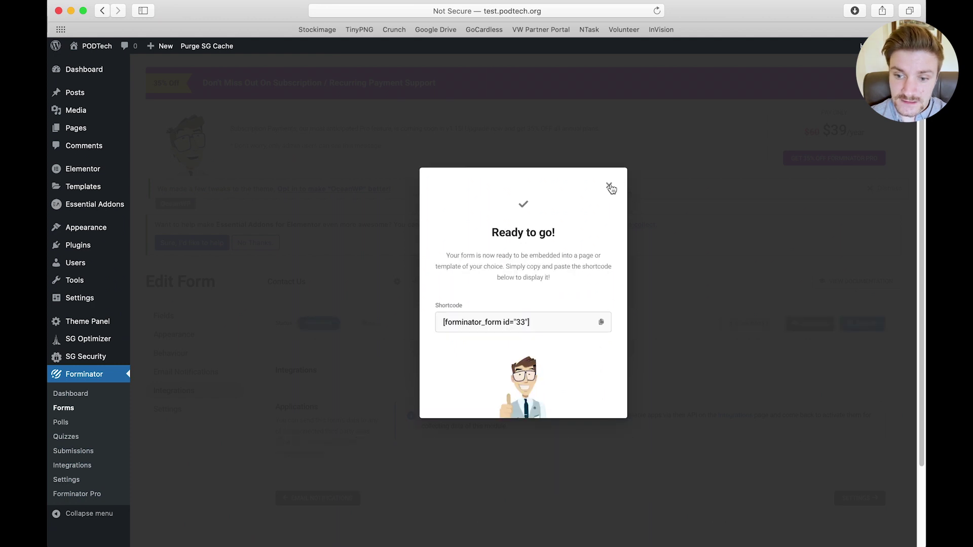
click(609, 185)
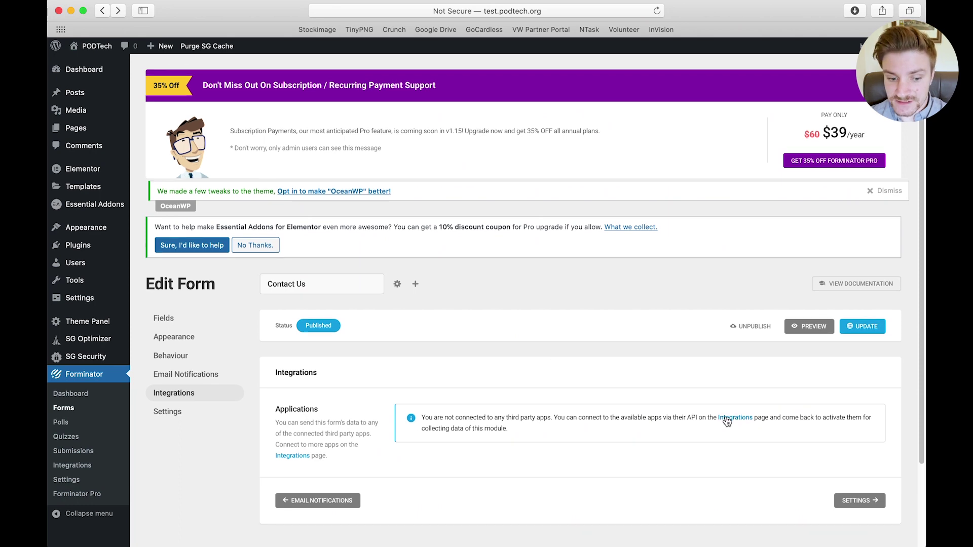
On Forminator's Integrations page, start connecting Mailchimp to bring up its API key dialog
click(723, 419)
scroll(406, 385, down, 6)
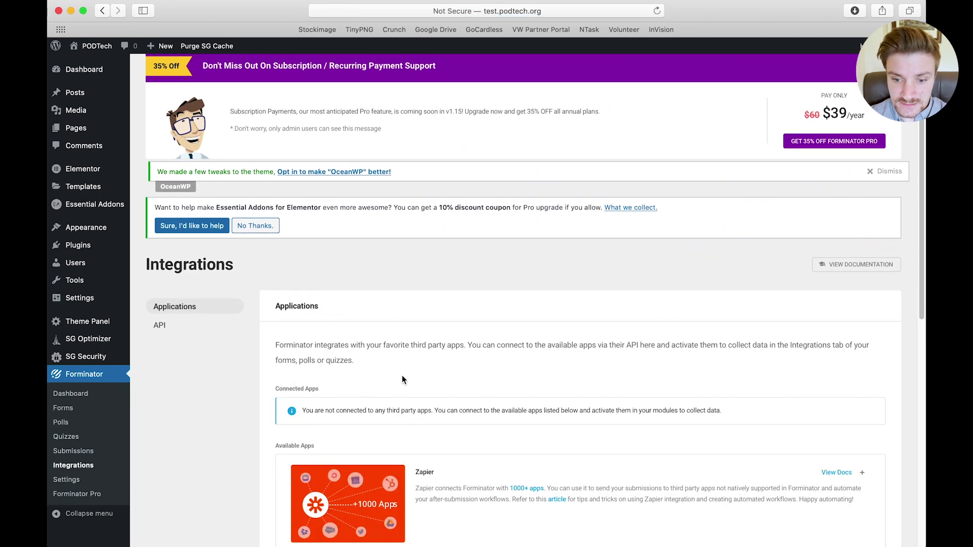
scroll(378, 426, down, 1)
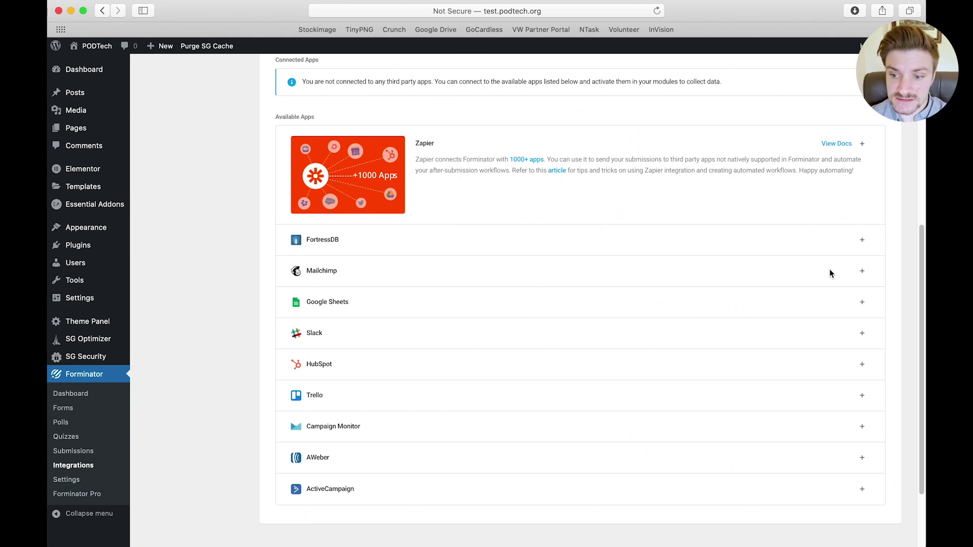
click(862, 272)
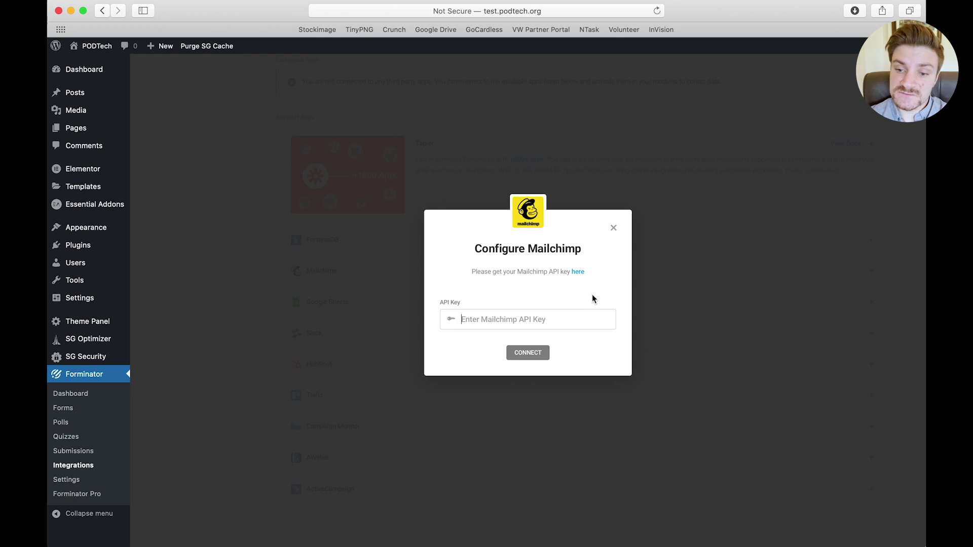
Copy the key from Mailchimp's API key page in a new tab and return to Configure Mailchimp
click(578, 272)
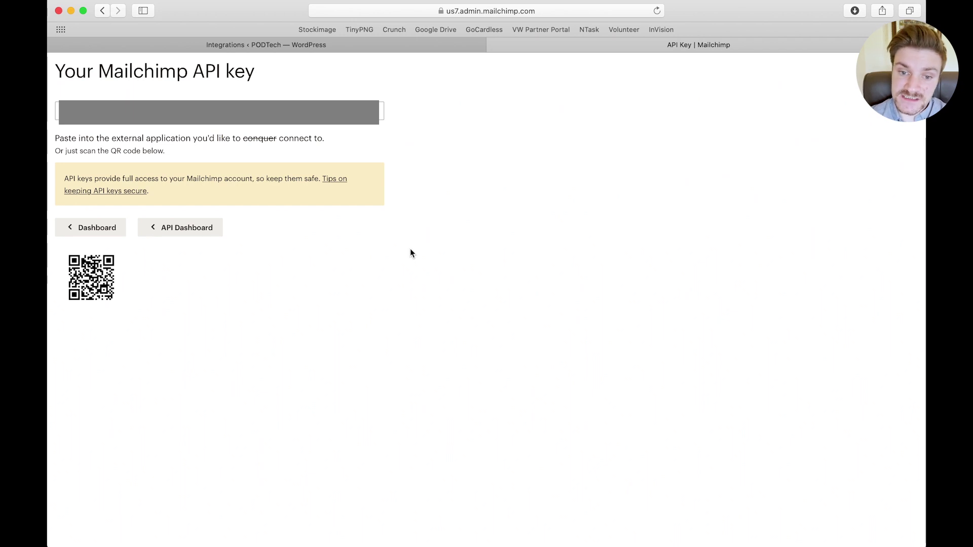
click(369, 45)
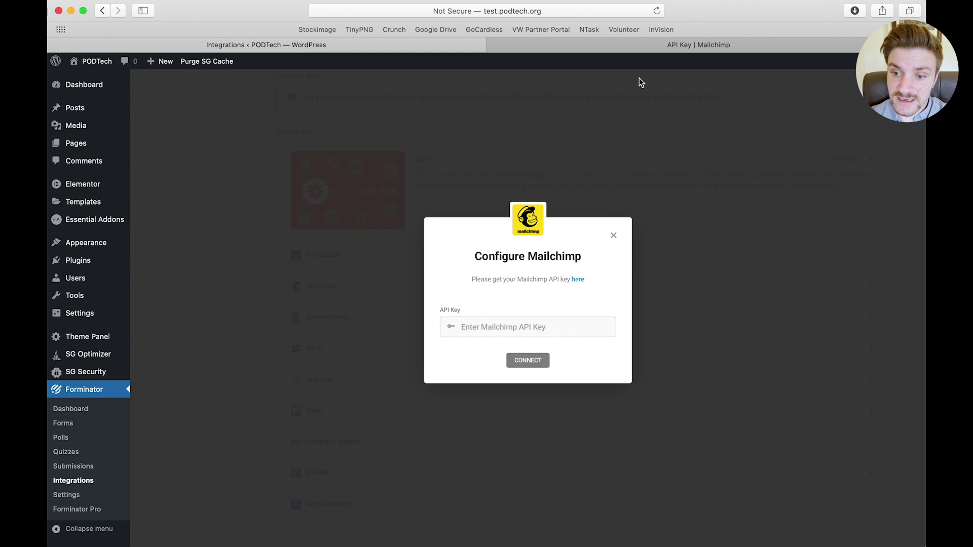
click(644, 45)
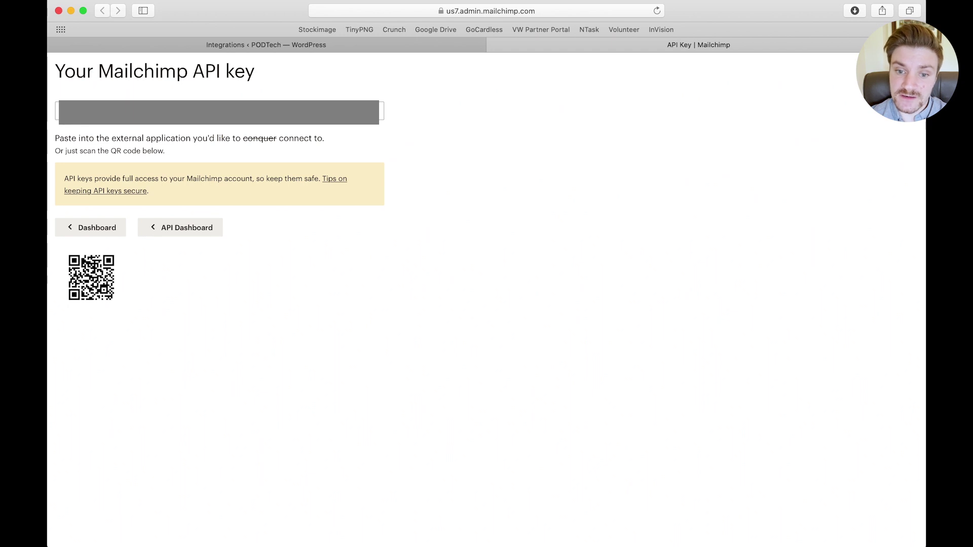
click(190, 102)
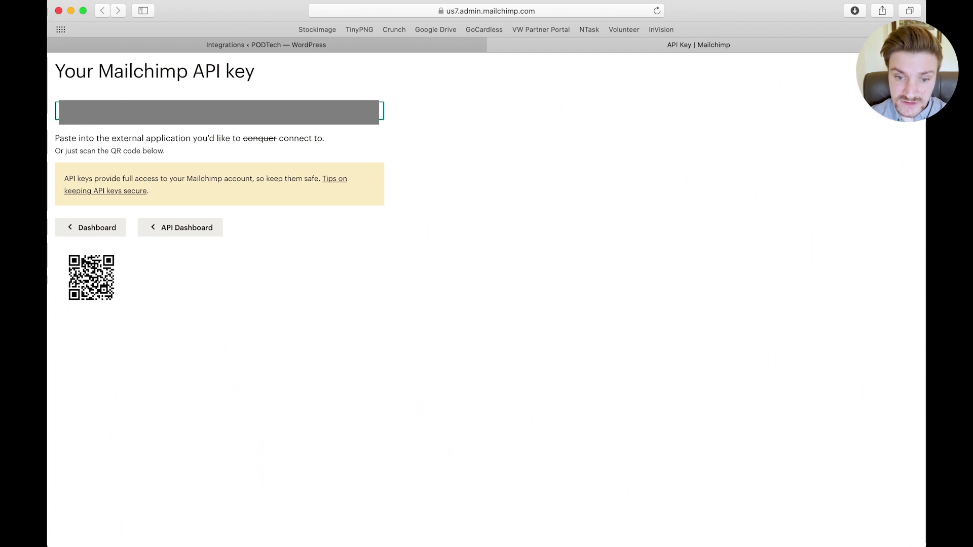
click(266, 46)
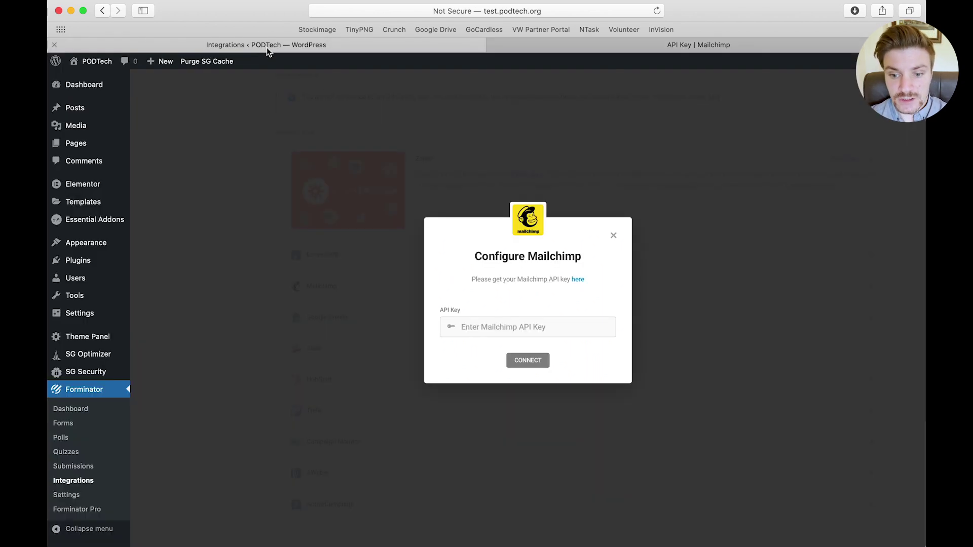
Paste the Mailchimp API key and connect Forminator to Mailchimp
click(500, 326)
key(super+v)
click(529, 361)
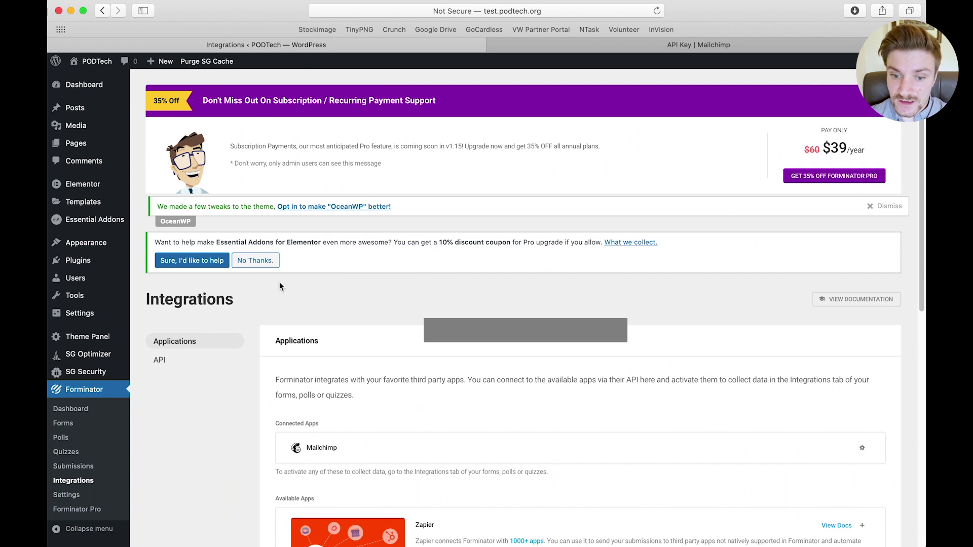
Open the Contact Us form for editing from the Forminator dashboard's Forms list
click(75, 414)
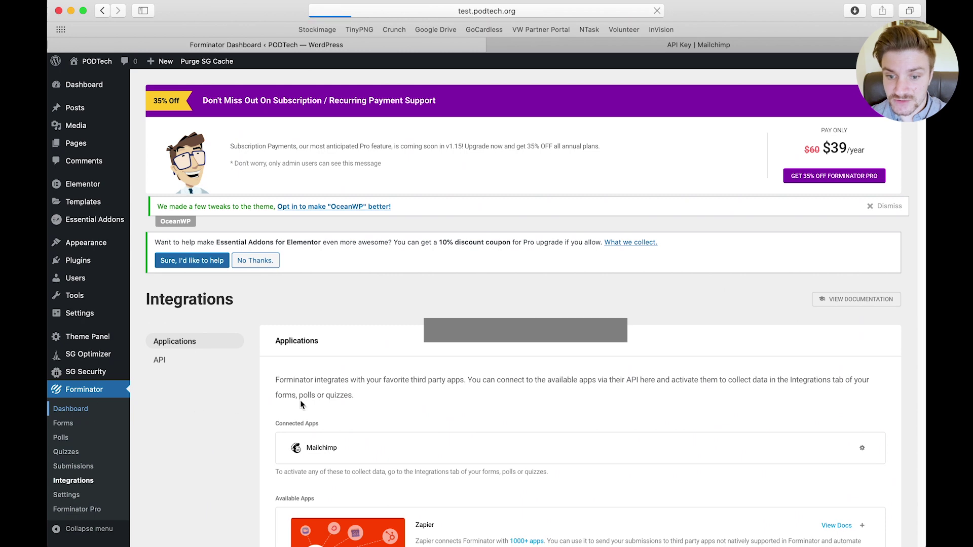
scroll(326, 433, down, 8)
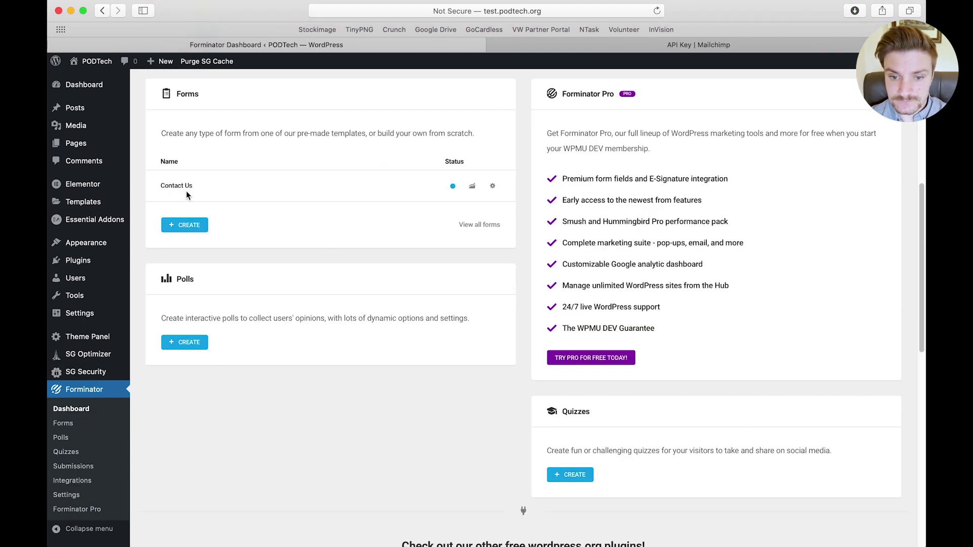
click(493, 187)
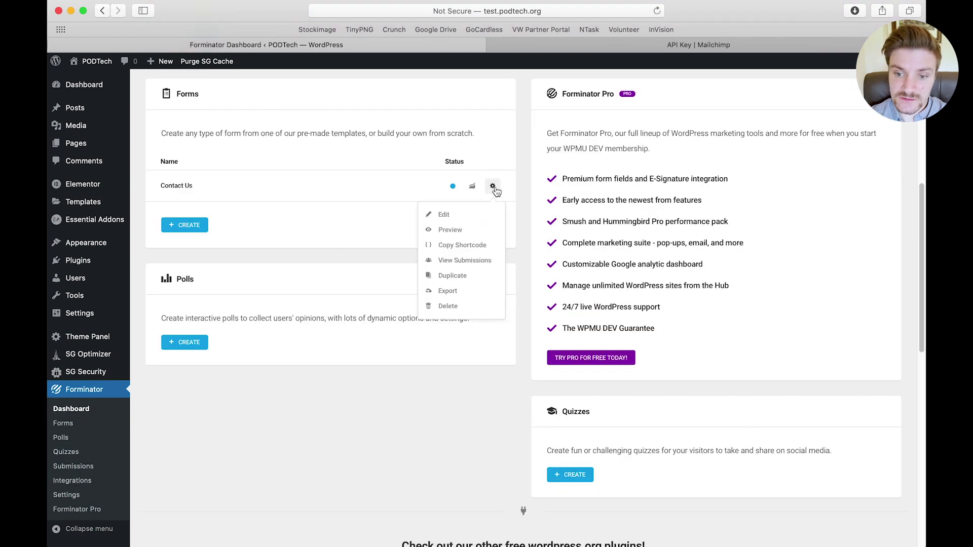
click(451, 214)
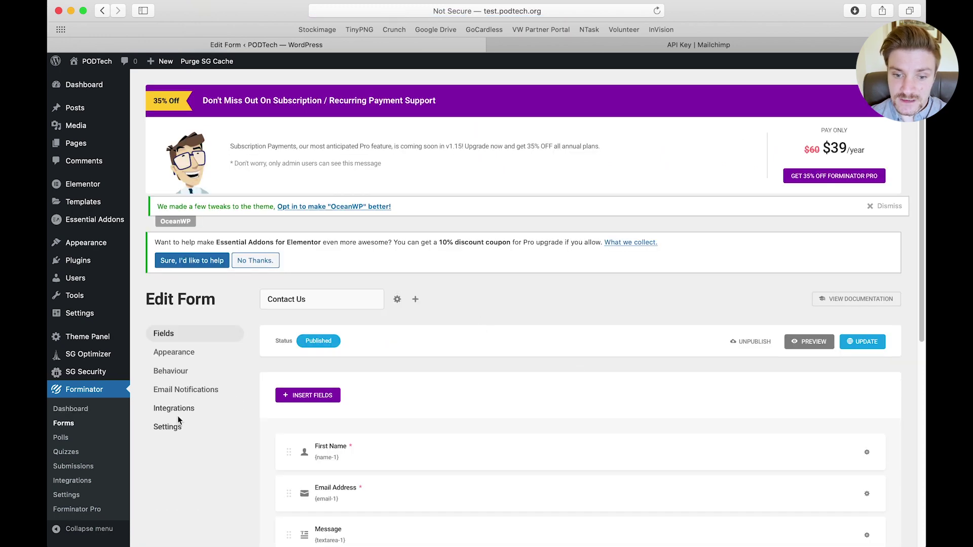
Add Mailchimp to the Contact Us form with Pink Orange Designs as the email audience
click(182, 408)
scroll(440, 411, down, 3)
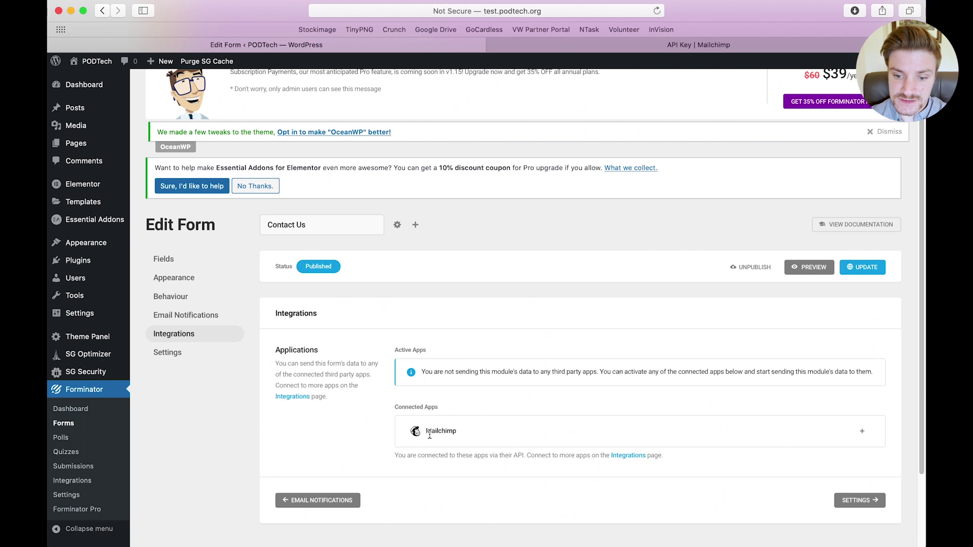
click(862, 431)
click(527, 316)
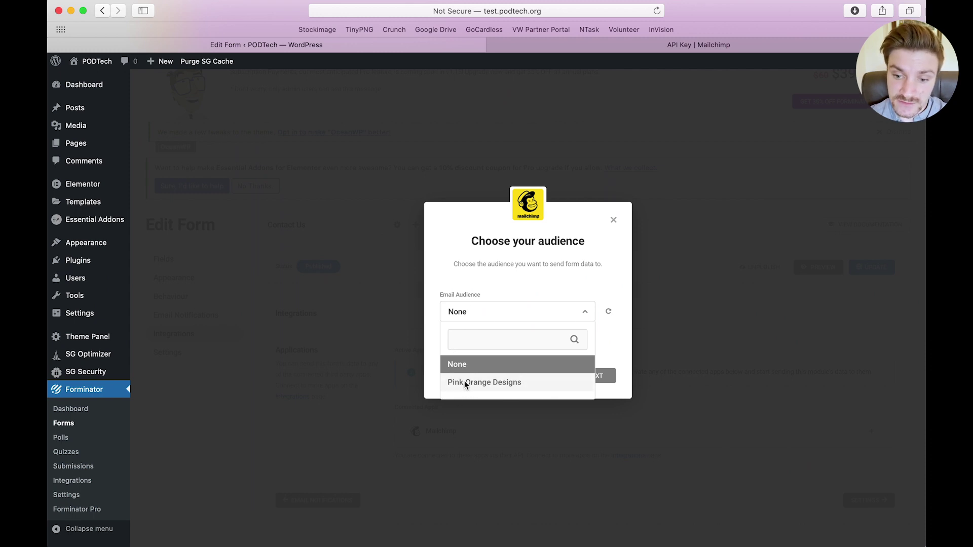
click(475, 386)
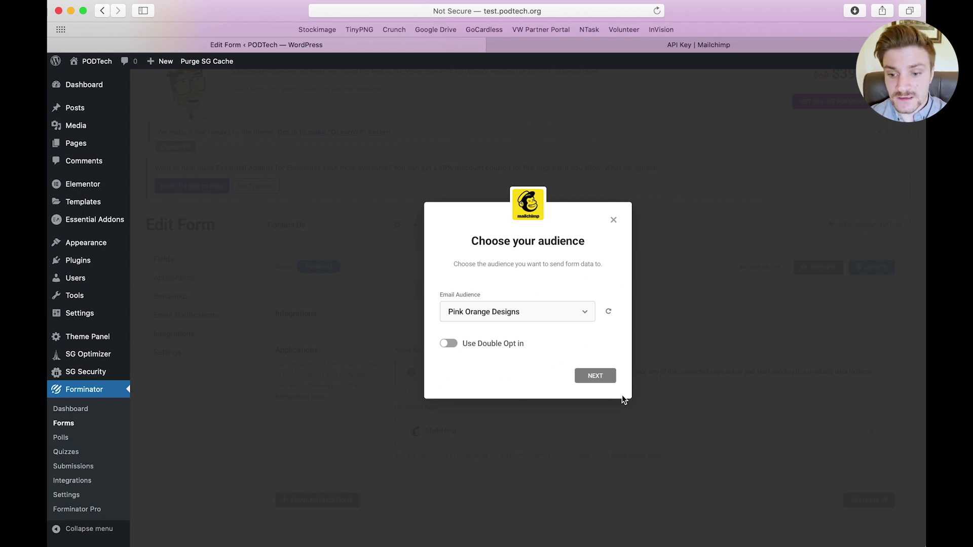
click(604, 377)
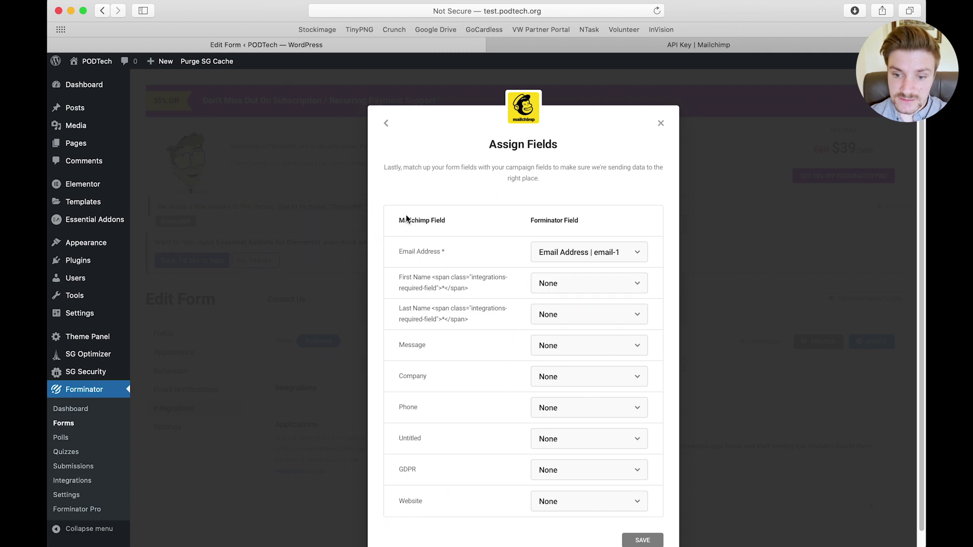
Map Mailchimp's First Name, Last Name and Message to the form's name fields and textarea-1
drag(399, 220, 461, 220)
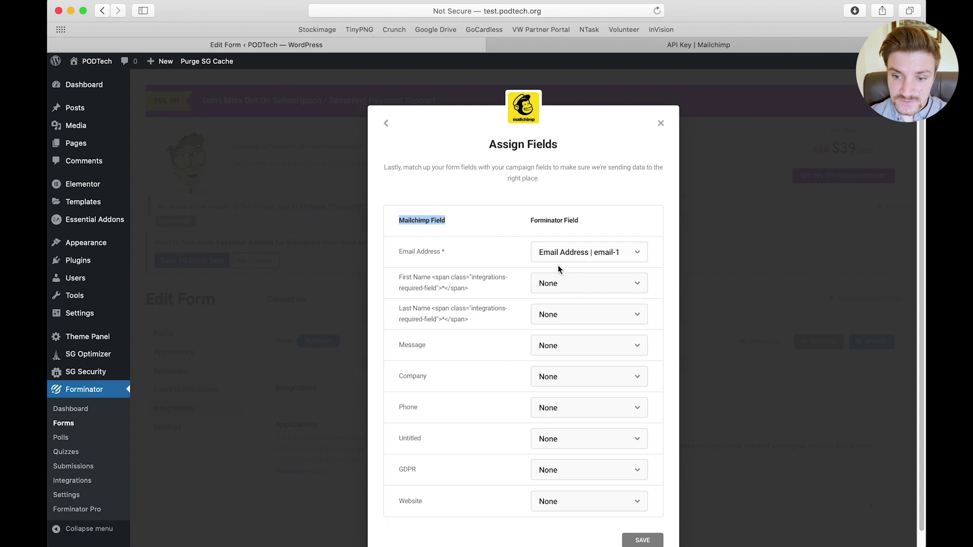
click(560, 284)
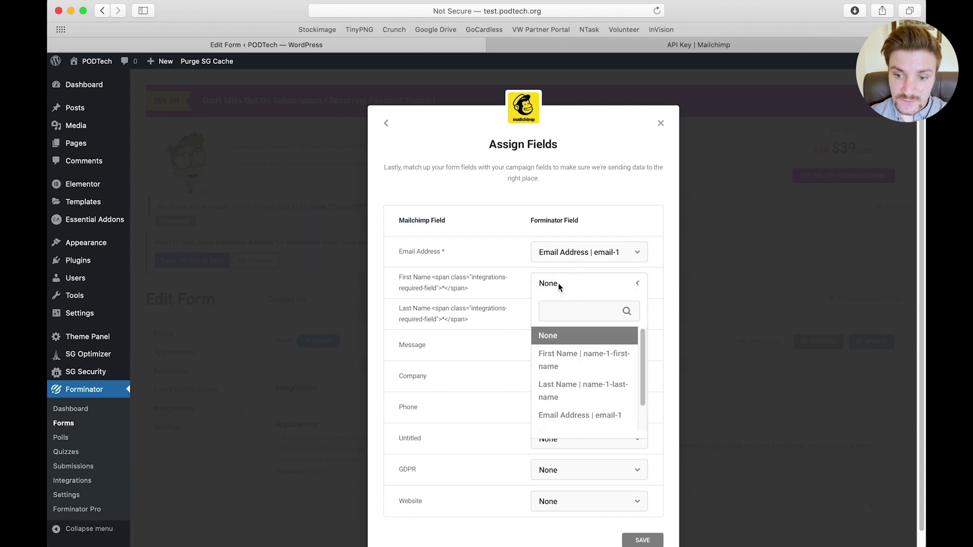
click(558, 359)
click(580, 315)
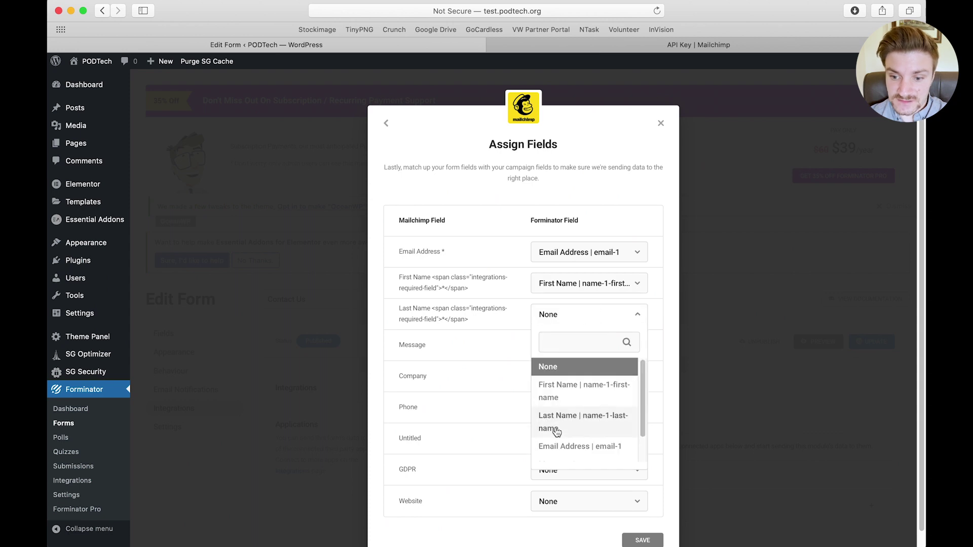
click(556, 429)
scroll(506, 345, down, 1)
click(552, 333)
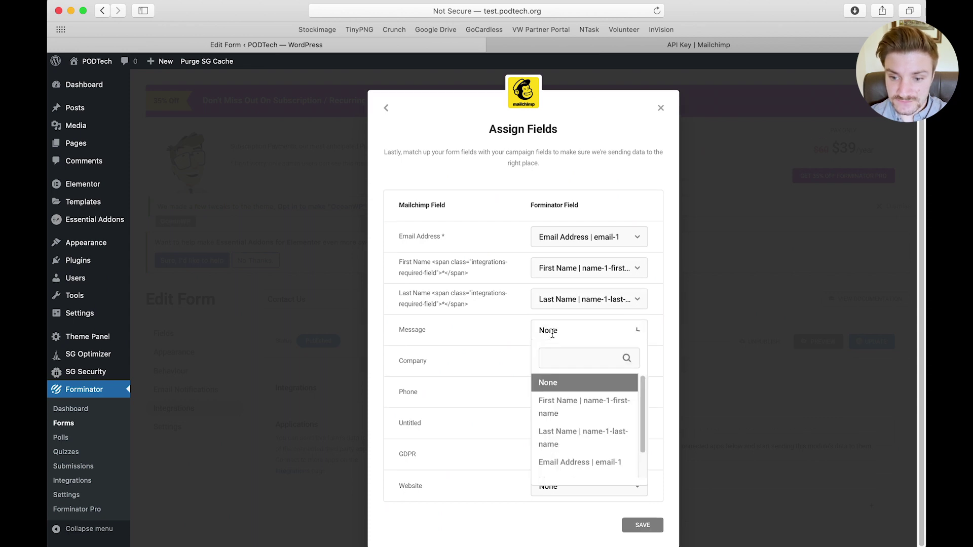
scroll(577, 415, down, 3)
click(577, 451)
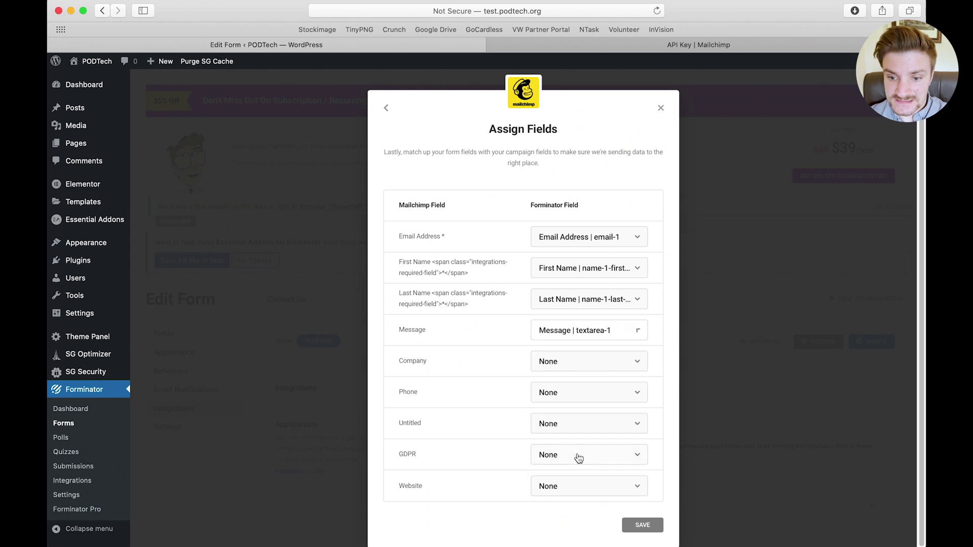
Map both Company and GDPR to gdprcheckbox-1
click(557, 371)
scroll(582, 441, down, 2)
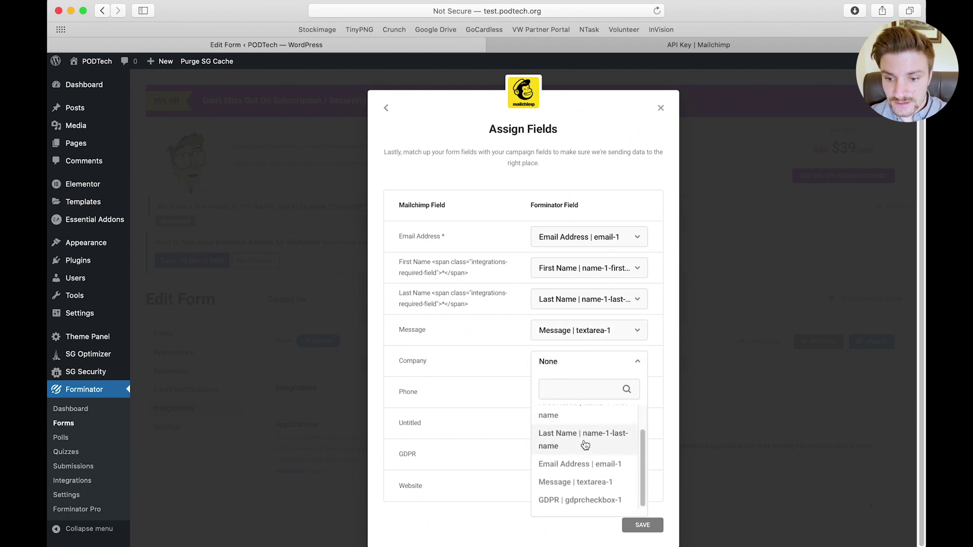
click(586, 500)
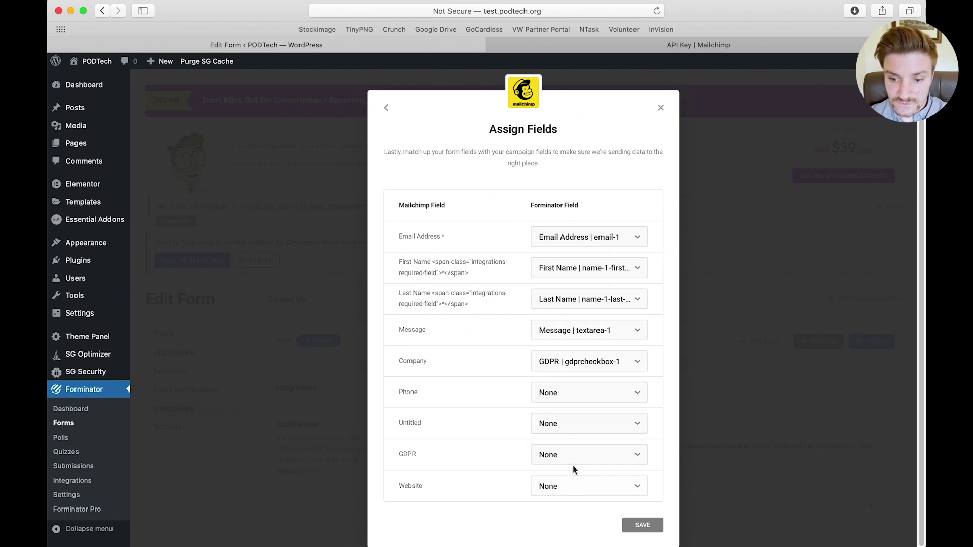
click(578, 456)
scroll(573, 425, down, 3)
click(572, 435)
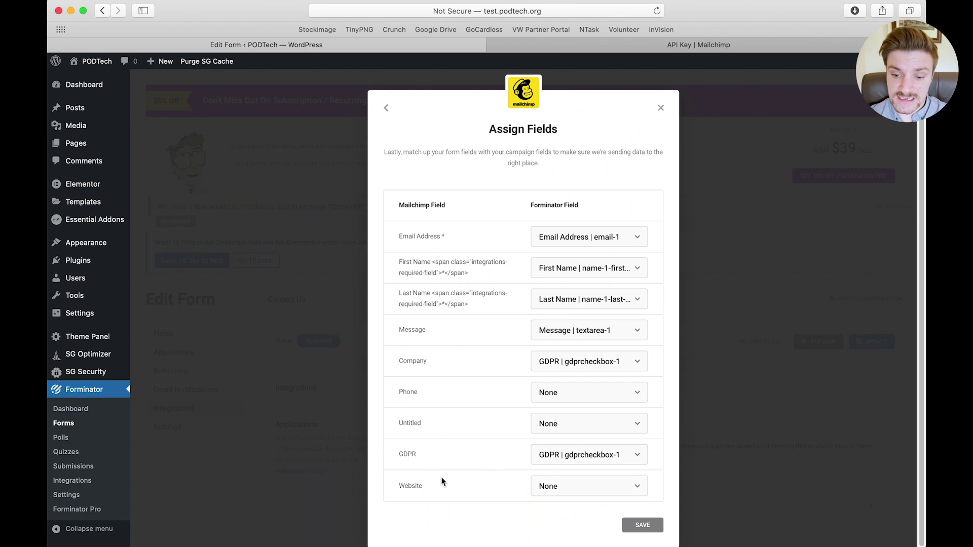
drag(398, 461, 452, 468)
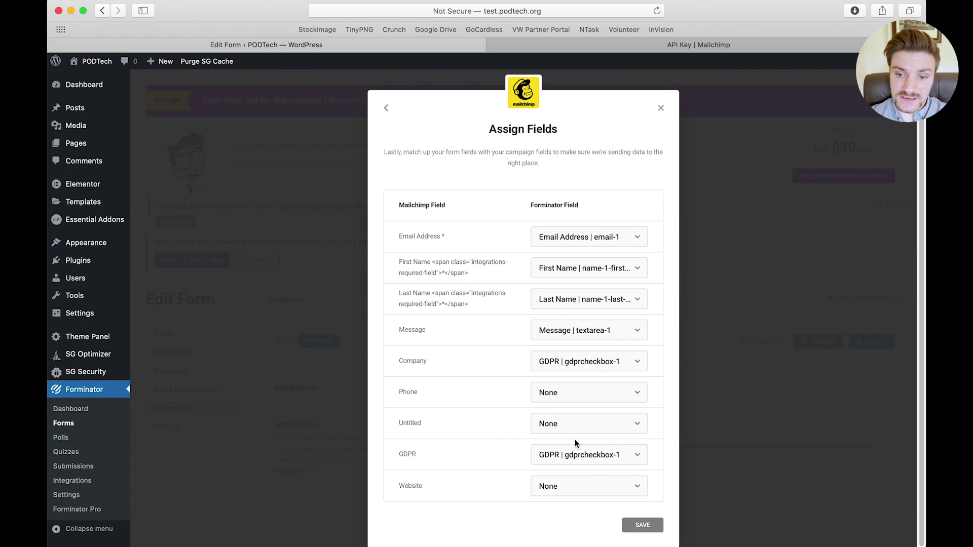
In Mailchimp, open the Pink Orange Designs Audience fields and *|MERGE|* tags settings page
key(ctrl+Up)
click(370, 235)
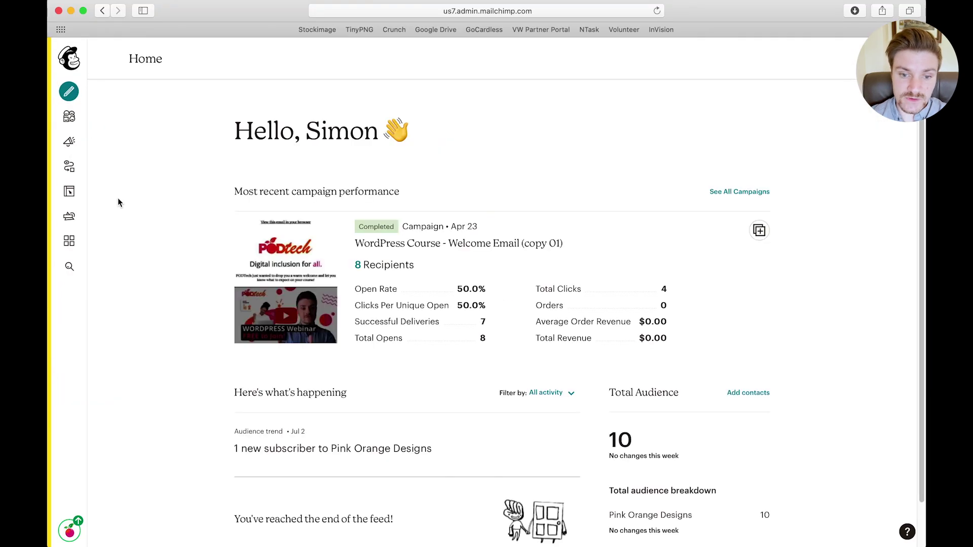
click(76, 123)
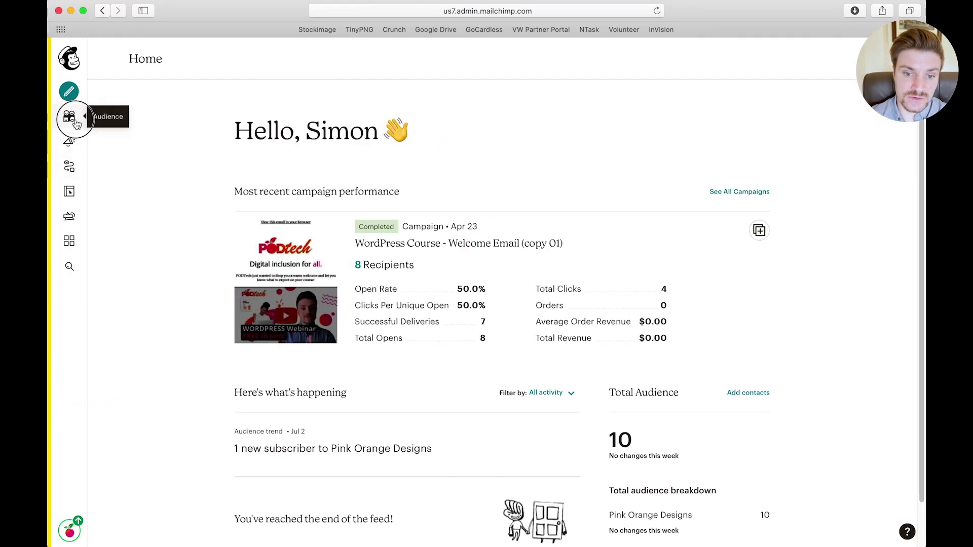
click(111, 165)
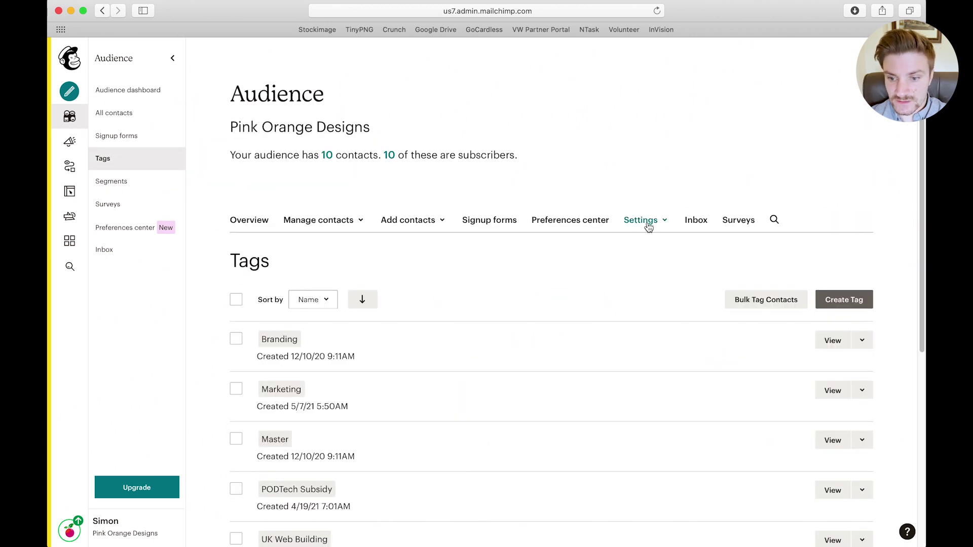
click(647, 223)
click(670, 324)
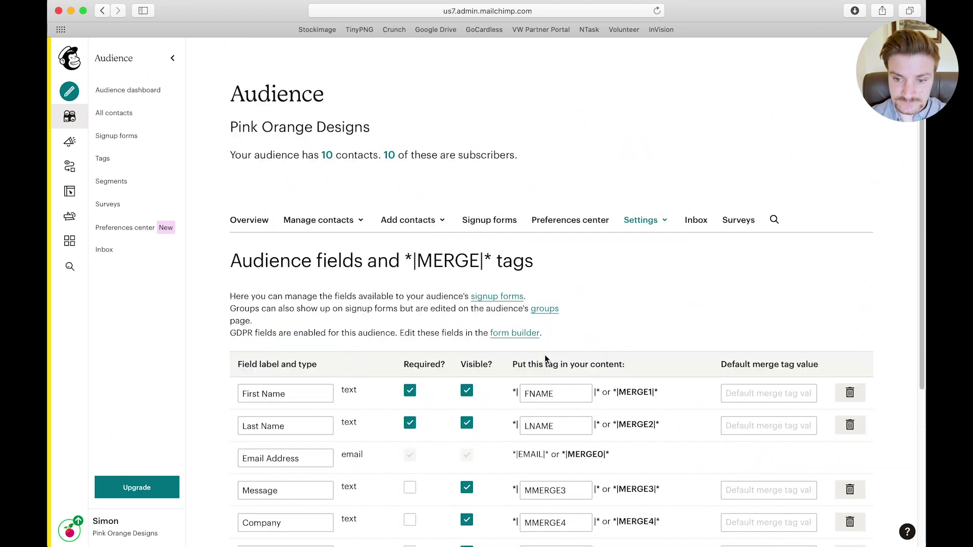
scroll(545, 358, down, 6)
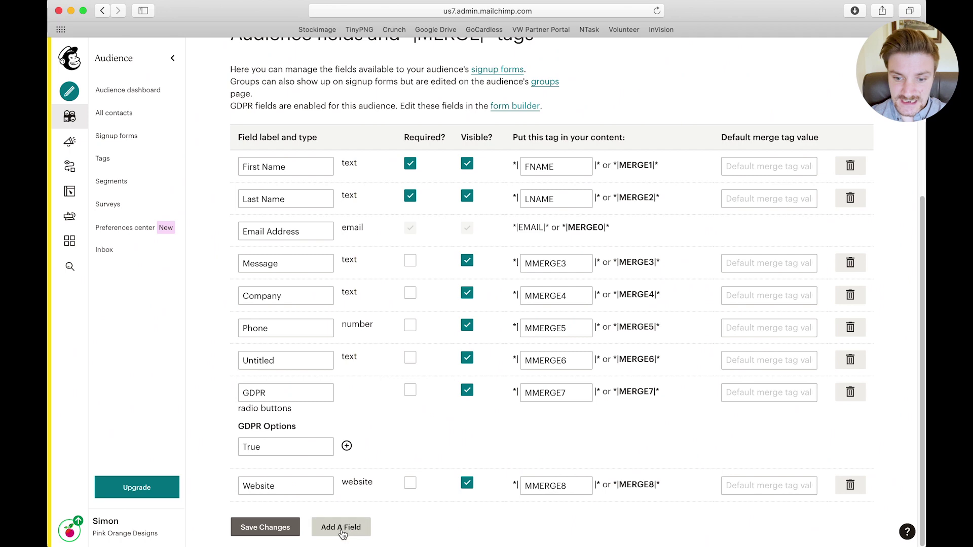
Add a Birthday field to the audience and label it Birthday
click(342, 530)
scroll(298, 508, down, 2)
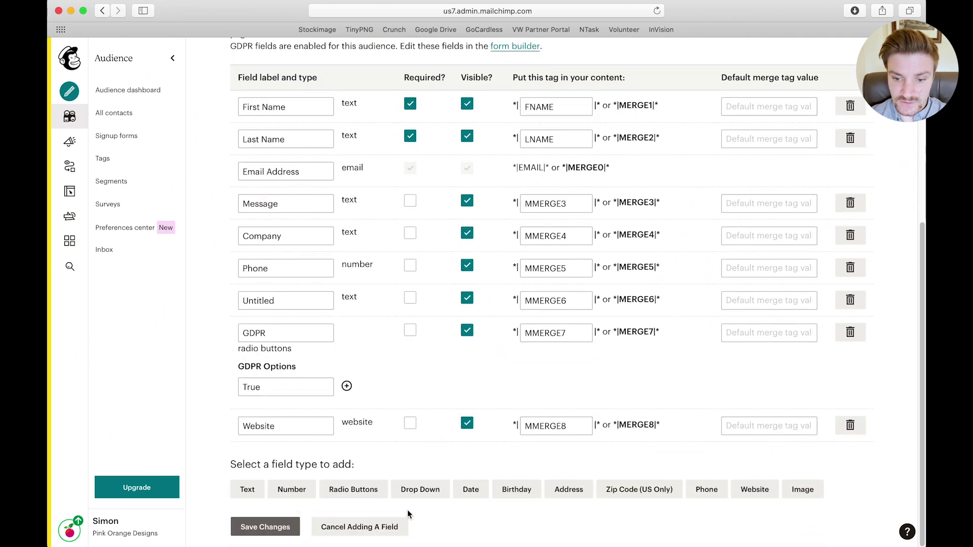
click(518, 490)
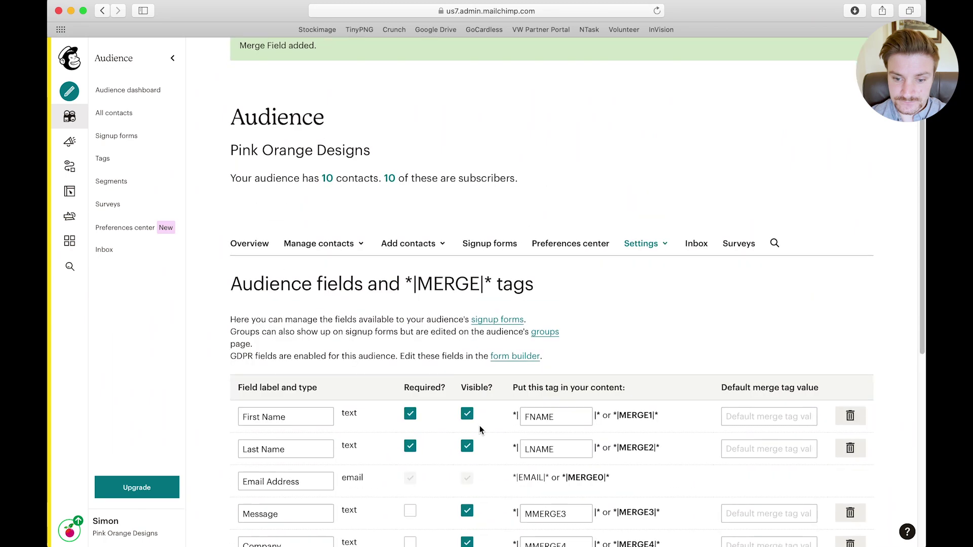
scroll(479, 426, down, 10)
double_click(296, 445)
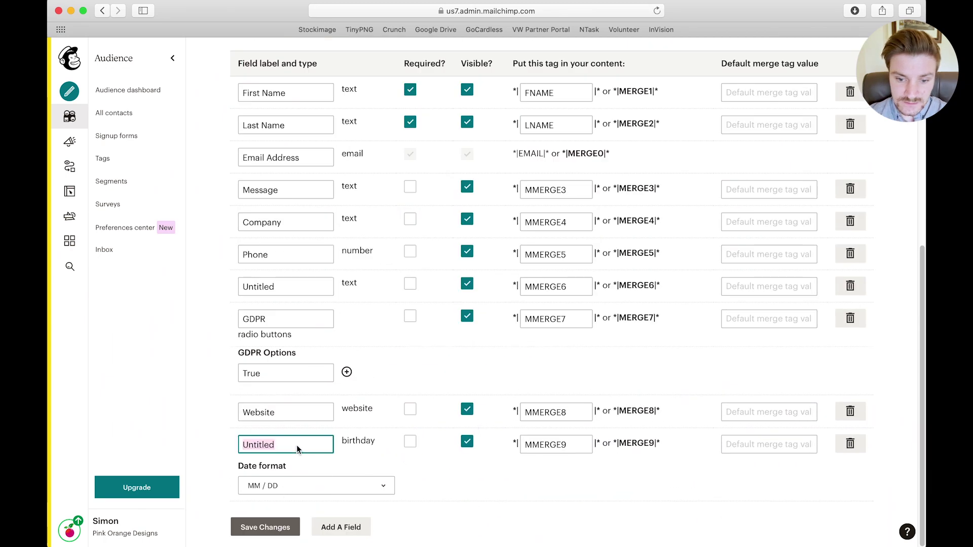
text(Birthday)
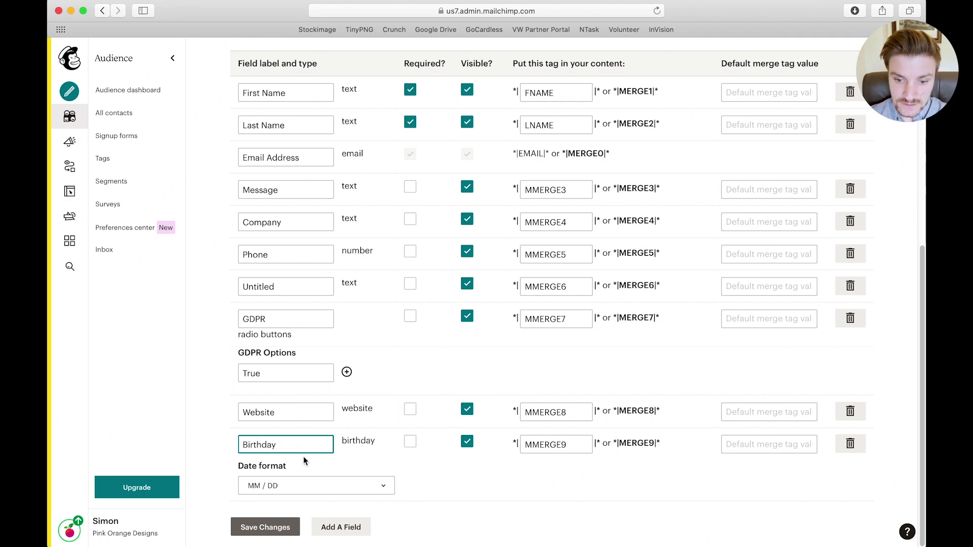
Give the Birthday field the DD / MM date format, keep it optional, and save
click(374, 486)
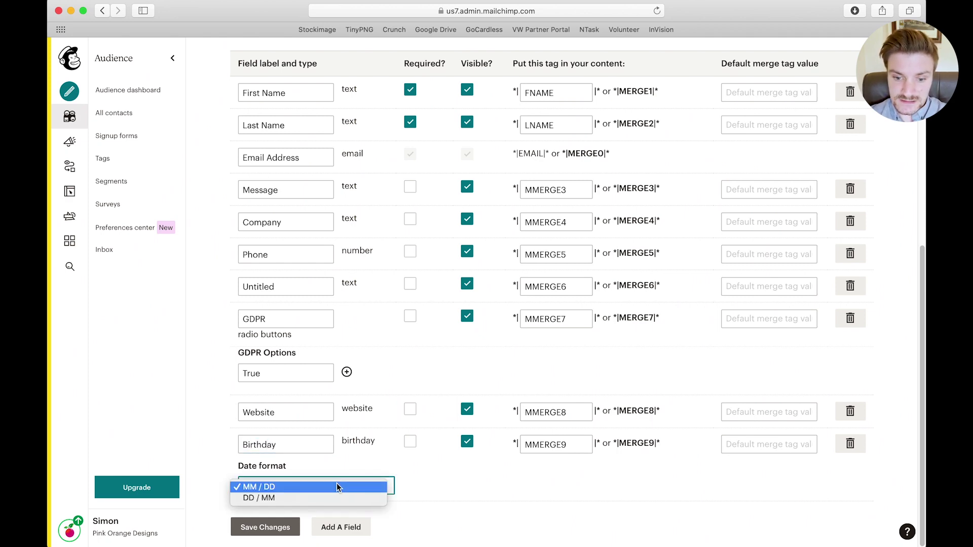
click(248, 497)
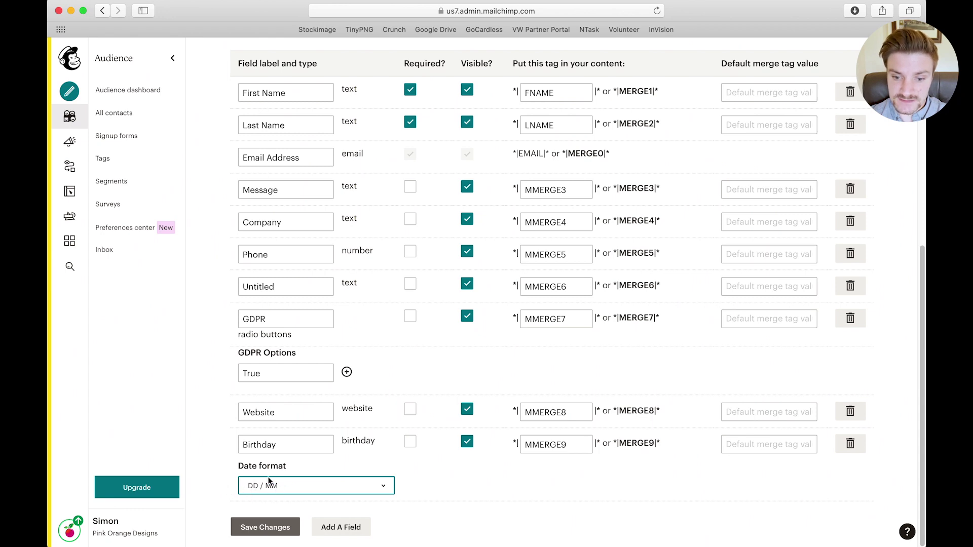
click(410, 443)
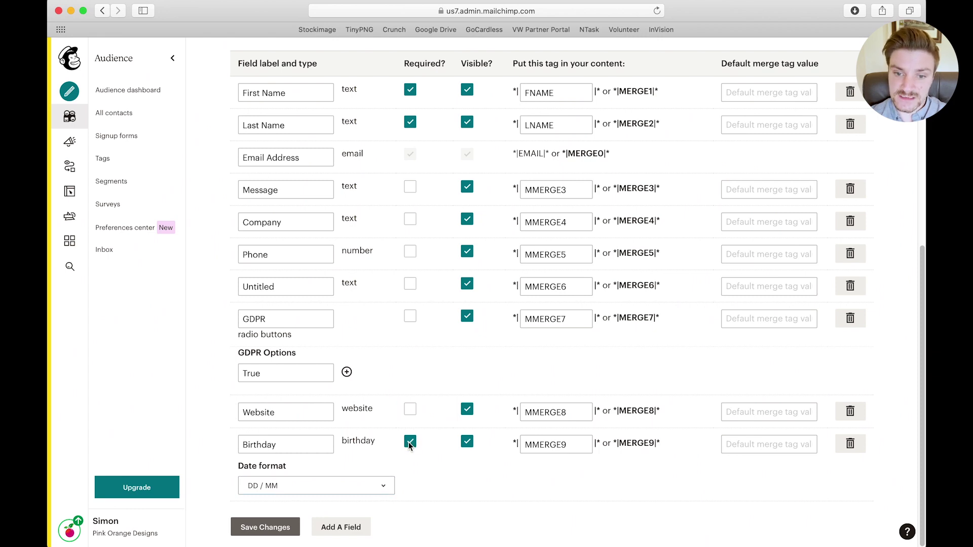
click(409, 443)
click(267, 527)
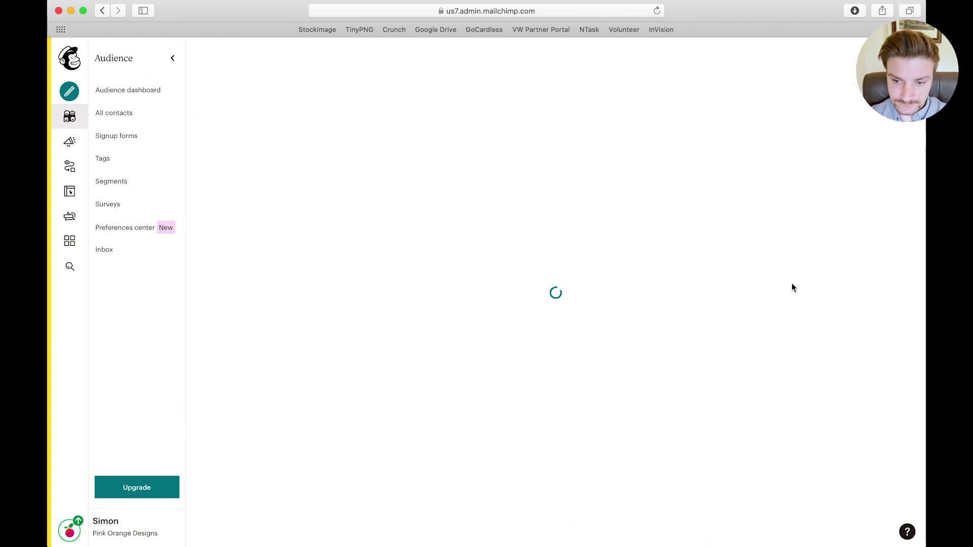
key(ctrl+Up)
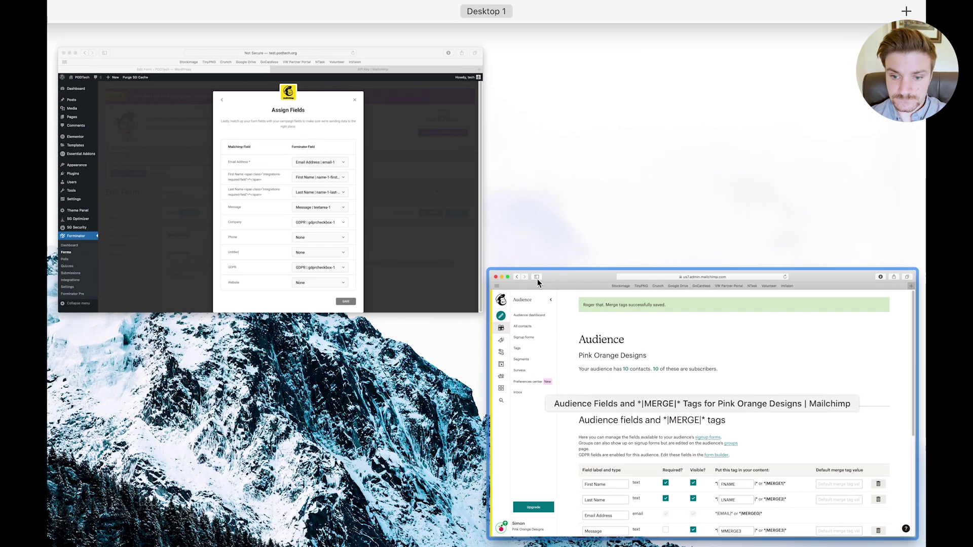
Back in WordPress, restart the Contact Us form's Mailchimp link with the Pink Orange Designs audience
click(537, 279)
click(684, 236)
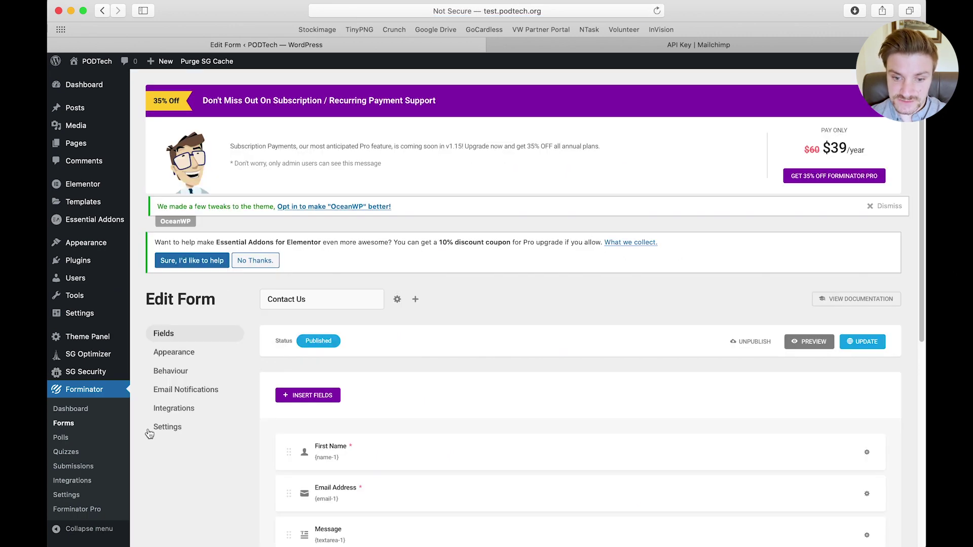
click(173, 409)
scroll(456, 435, down, 3)
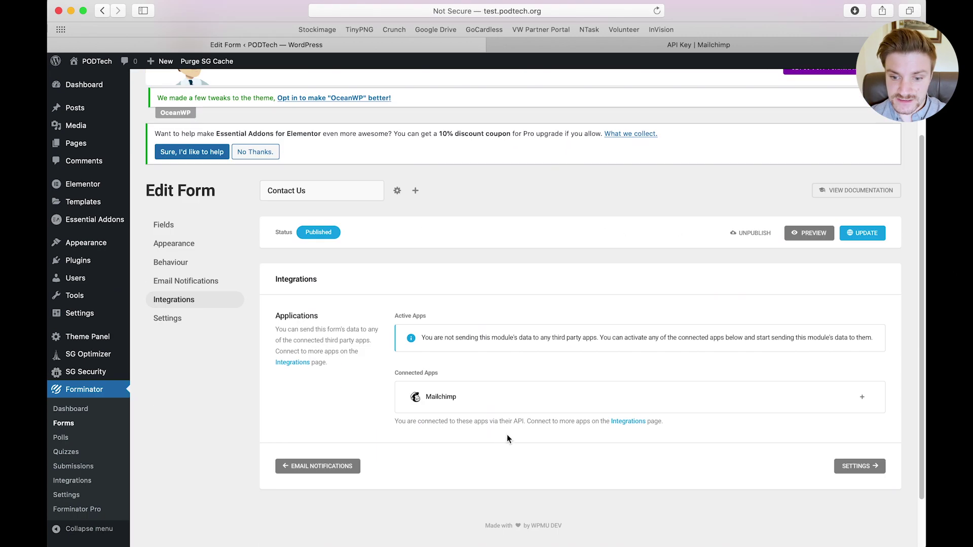
click(862, 396)
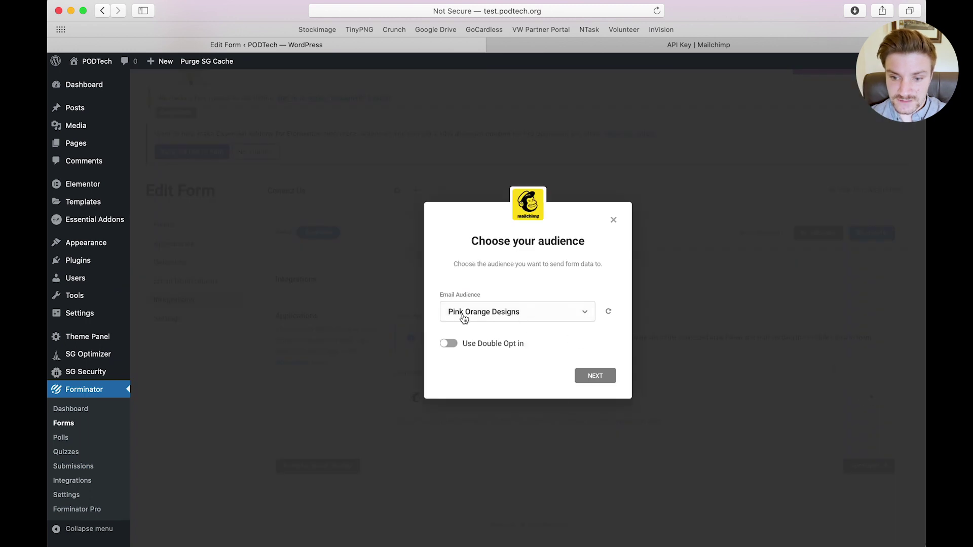
click(601, 377)
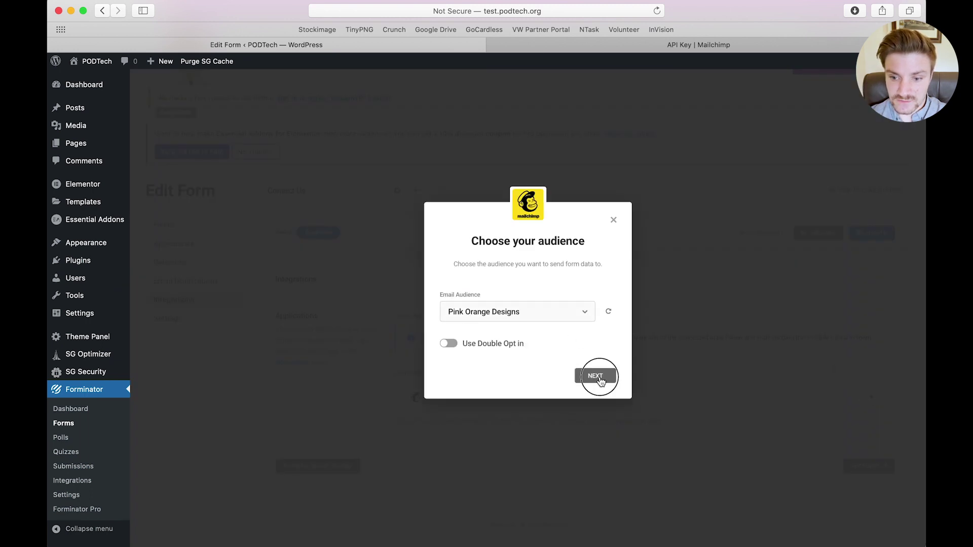
scroll(457, 446, down, 2)
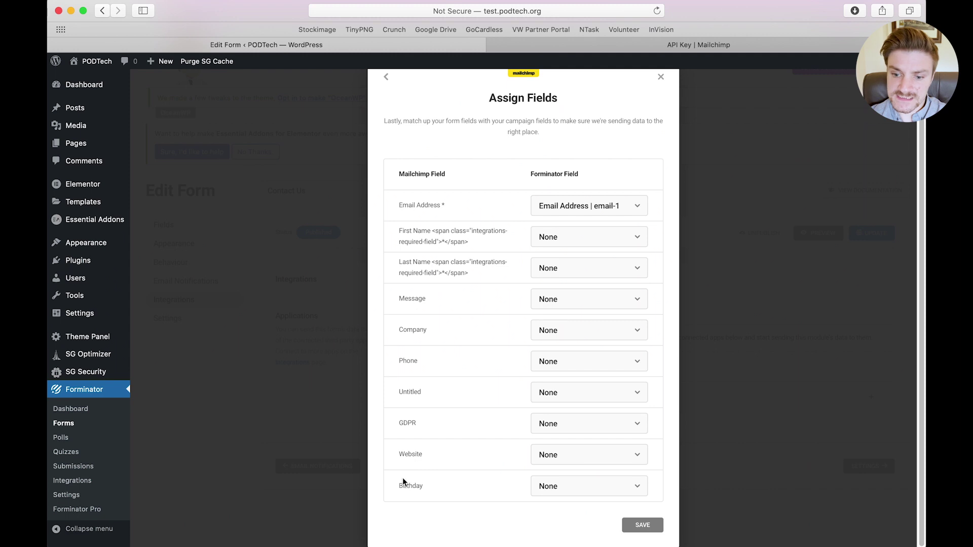
Leave Birthday unmapped and map First Name and Last Name to the form's name fields
double_click(408, 487)
click(595, 489)
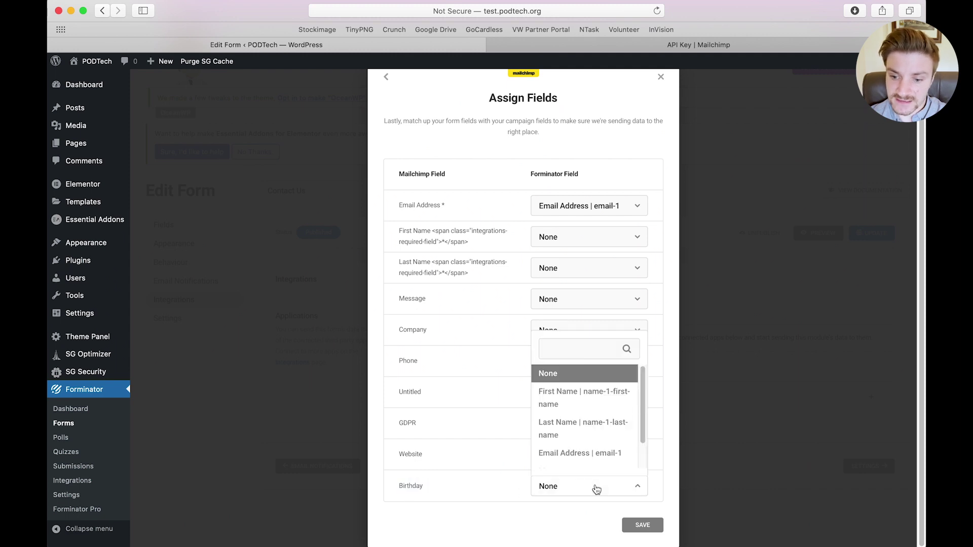
scroll(598, 428, down, 2)
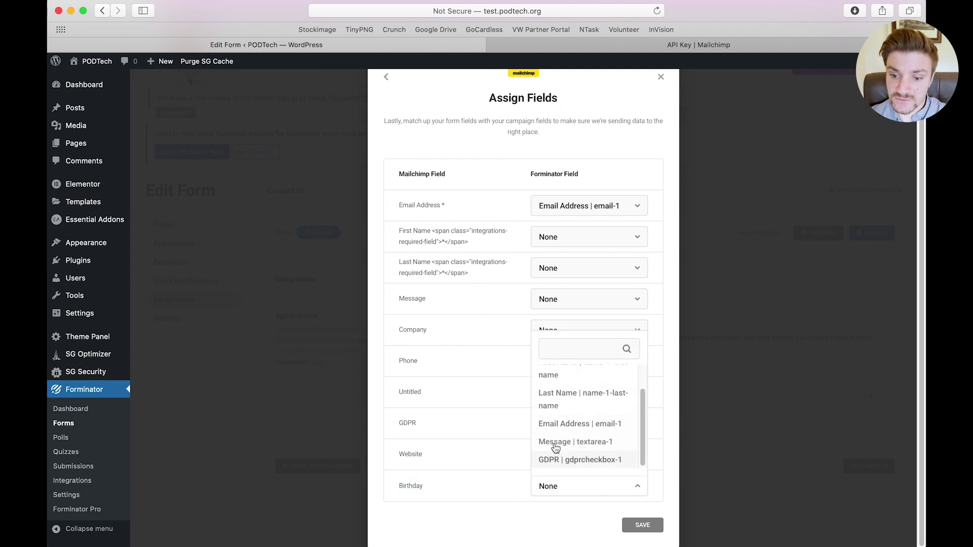
click(491, 482)
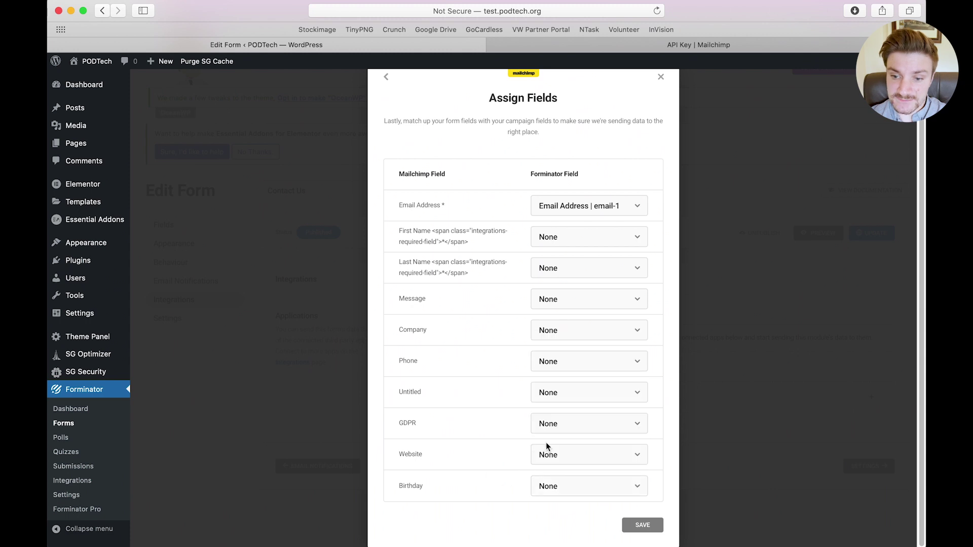
click(564, 242)
click(573, 304)
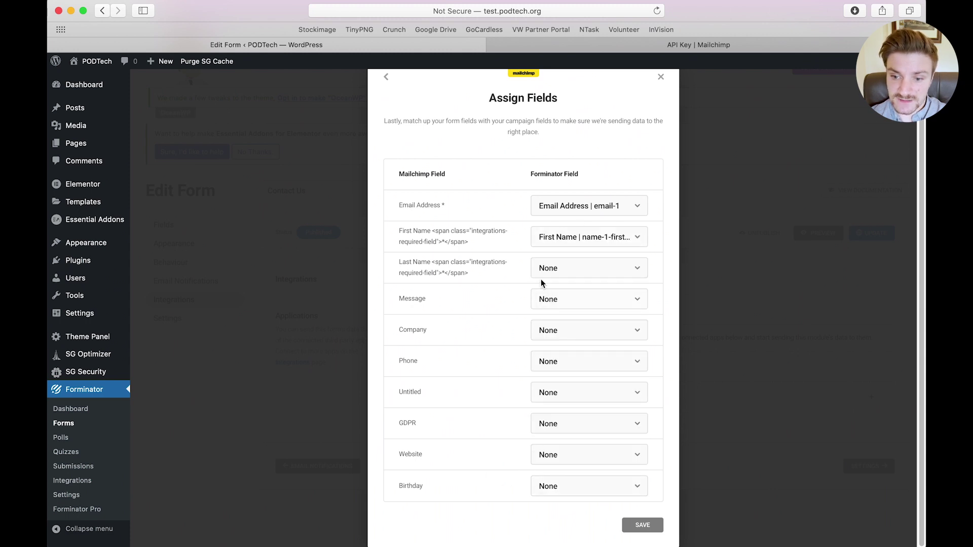
click(551, 277)
click(554, 375)
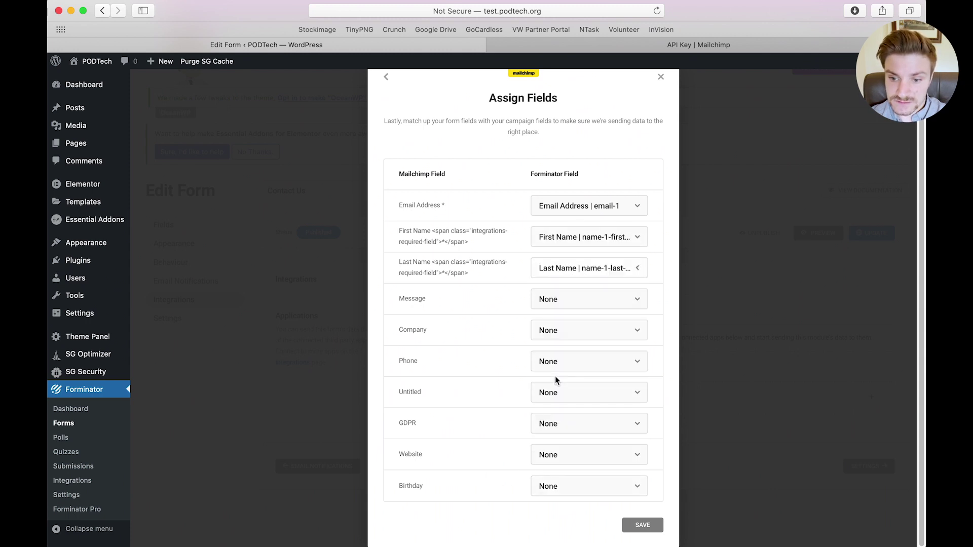
Map Message to the message textarea and GDPR to the GDPR checkbox, then save the mapping
click(577, 300)
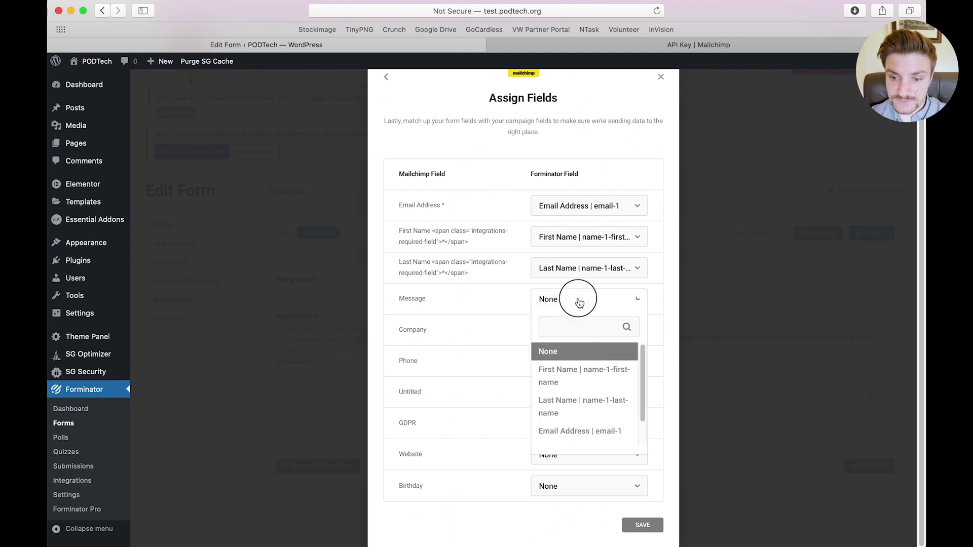
scroll(571, 440, down, 2)
click(571, 420)
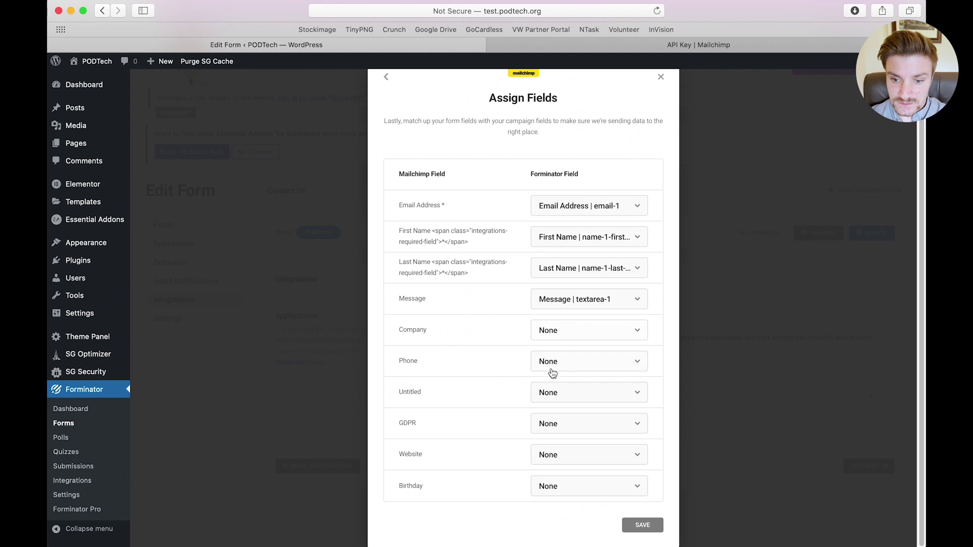
click(561, 428)
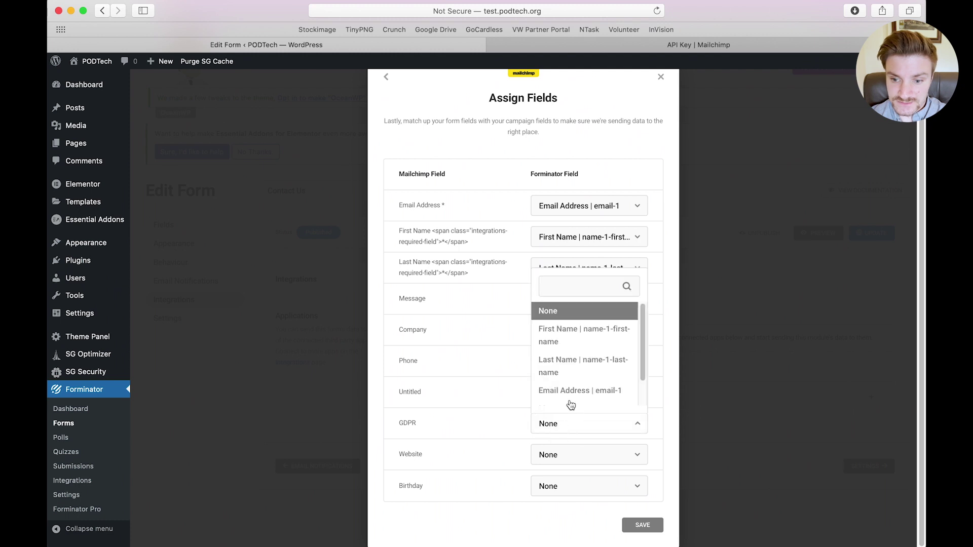
scroll(562, 389, down, 2)
click(560, 399)
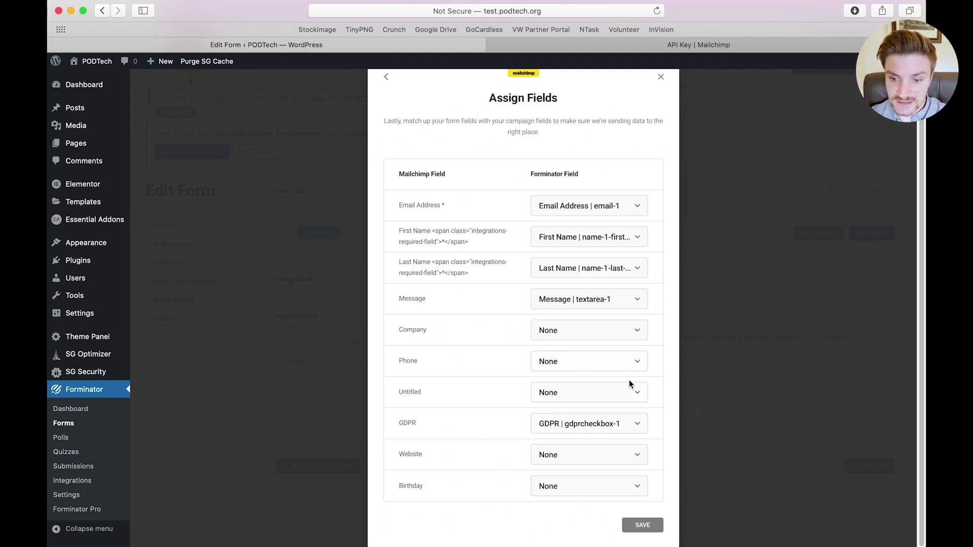
click(639, 527)
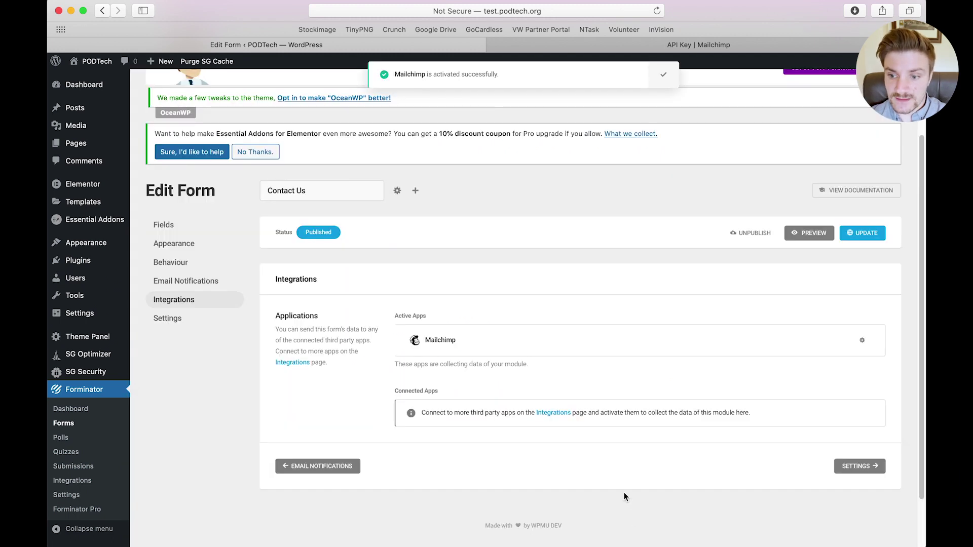
Save the updated Contact Us form with its Mailchimp integration
click(865, 240)
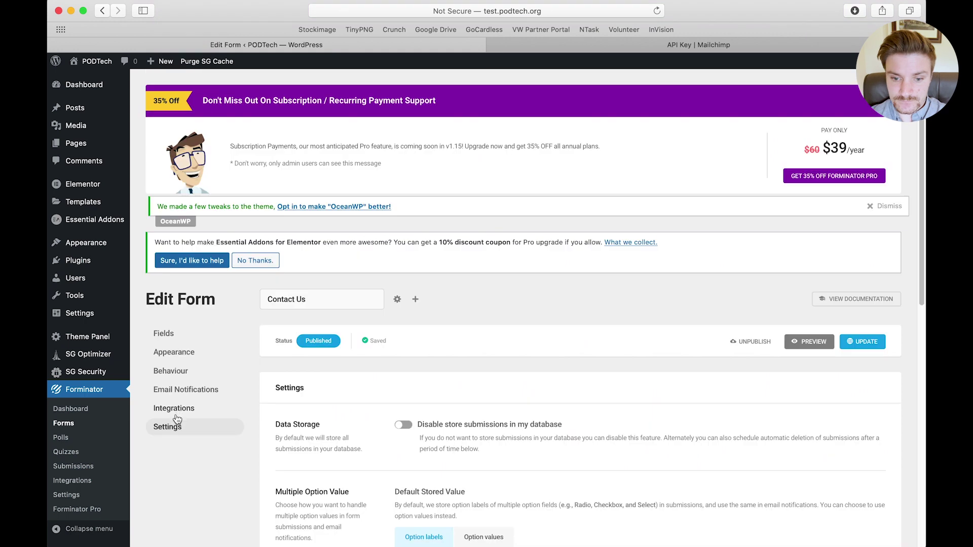
click(180, 412)
scroll(623, 430, down, 1)
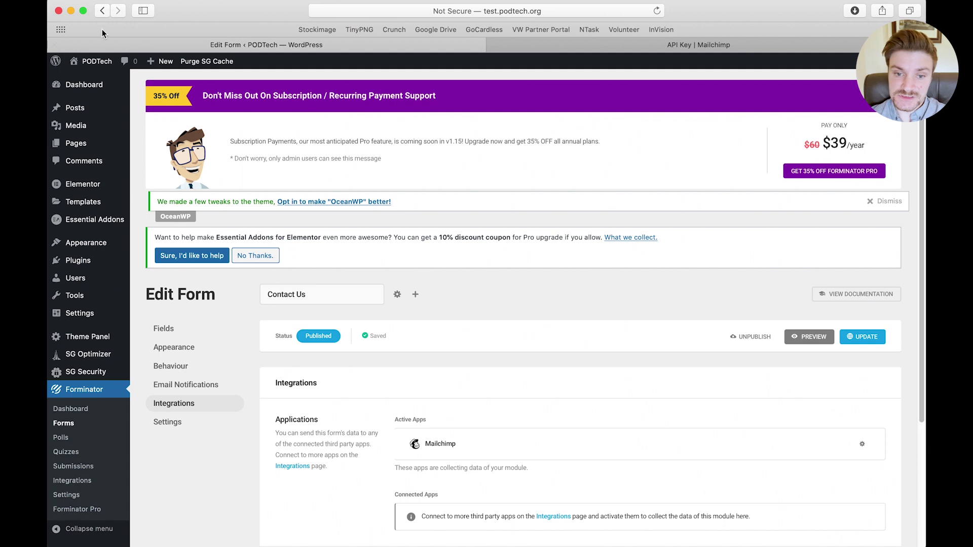
Create a new page titled 'Contact Us Page'
mouse_move(75, 146)
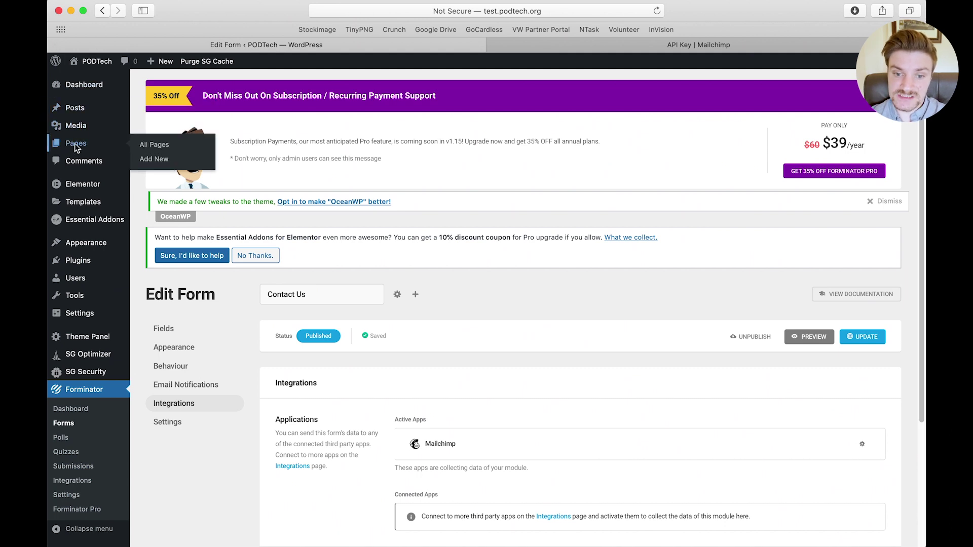
click(165, 163)
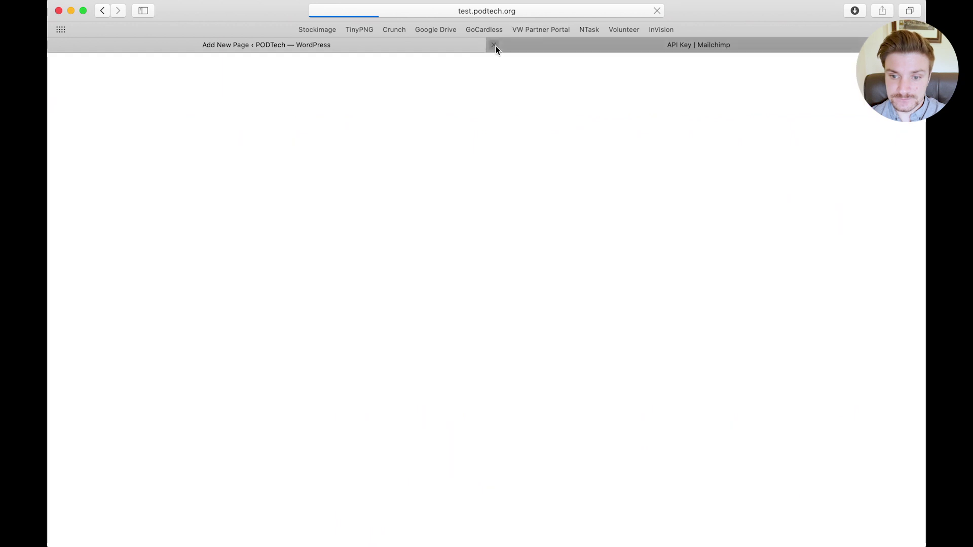
click(495, 45)
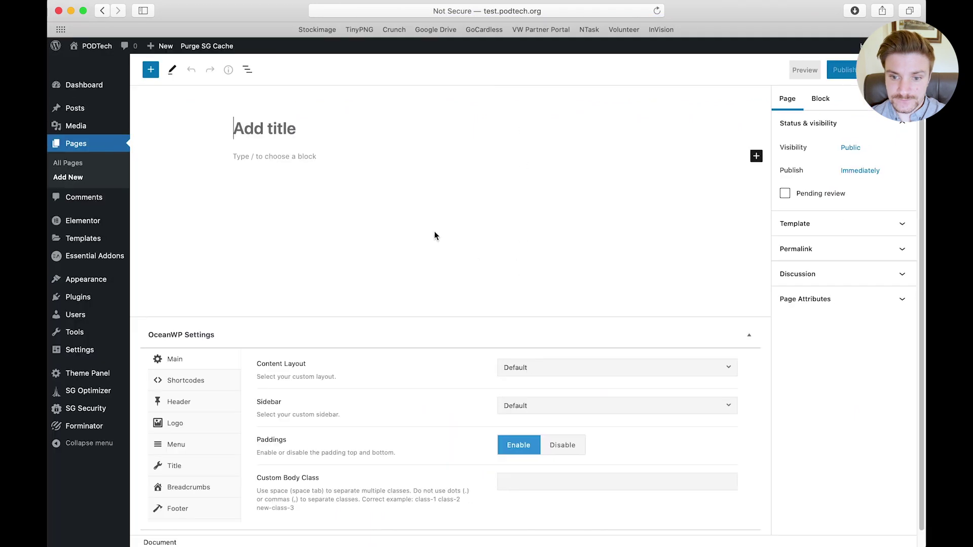
click(288, 123)
text(Con)
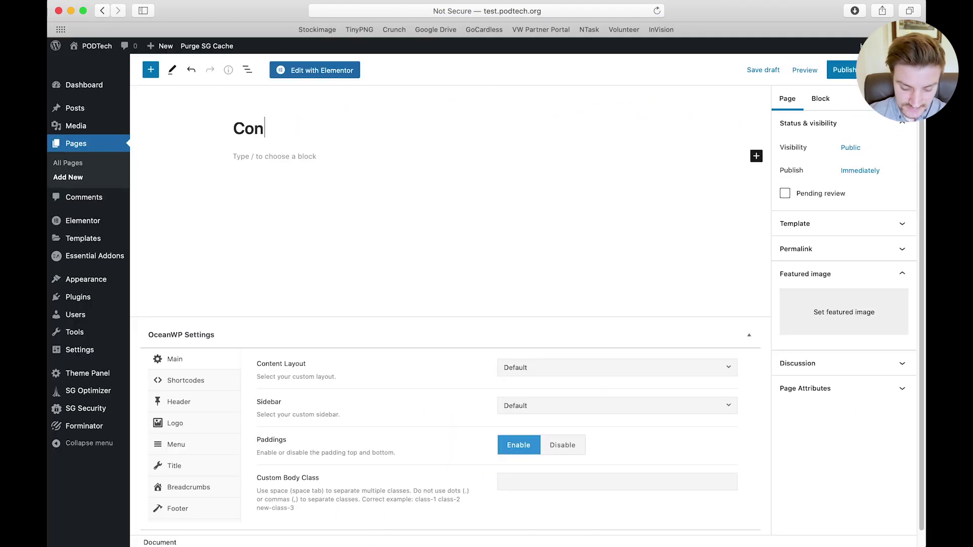
text(tact Us Page)
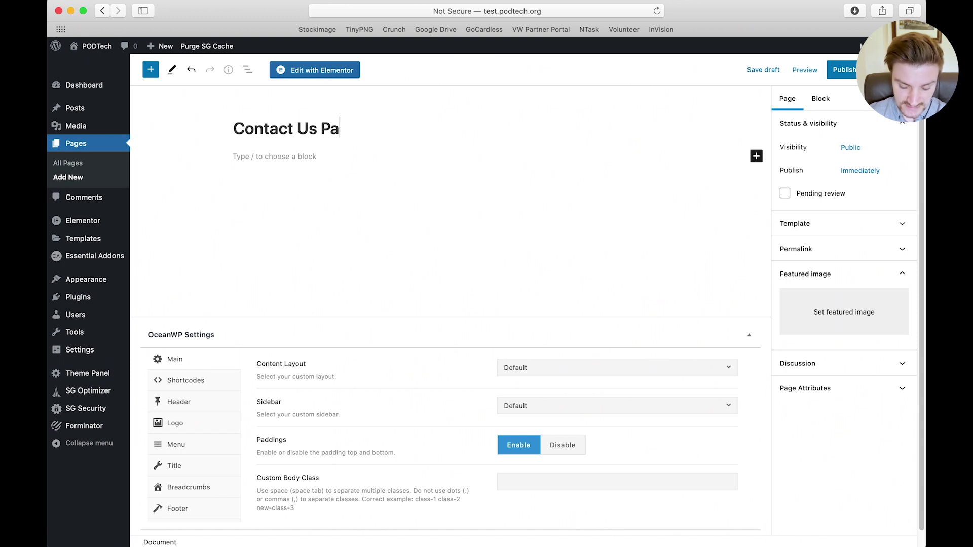
Set the page's content layout to Full Width, hide its title, and publish it
click(561, 376)
click(533, 444)
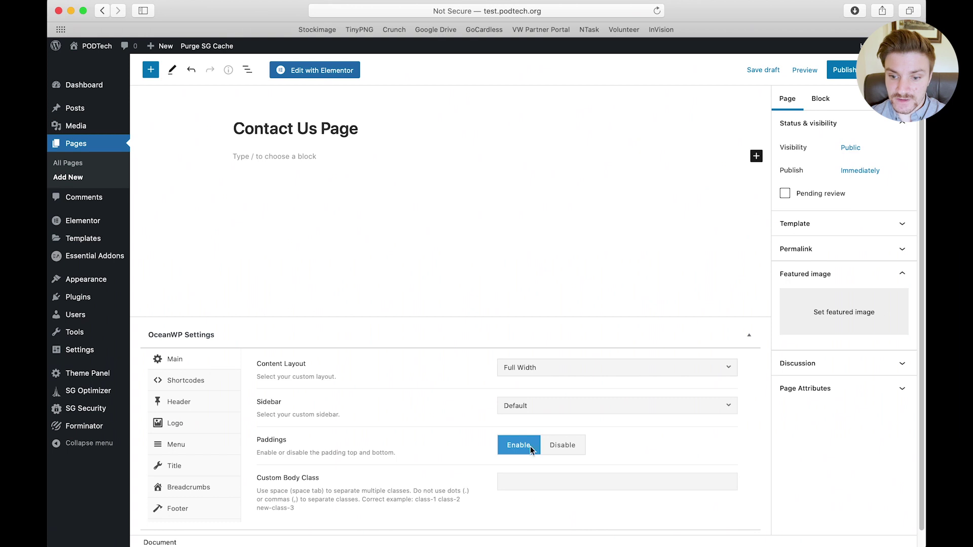
click(187, 470)
click(613, 342)
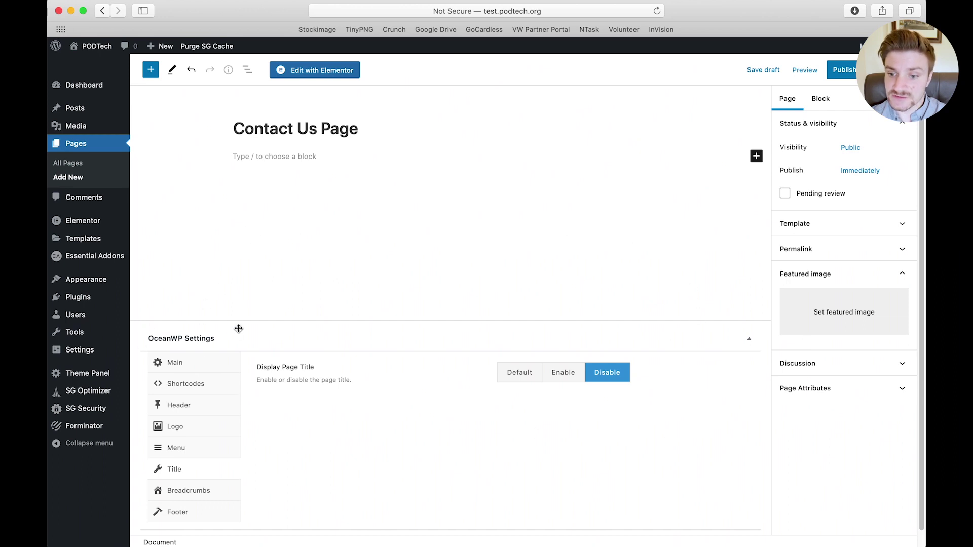
click(838, 72)
click(816, 74)
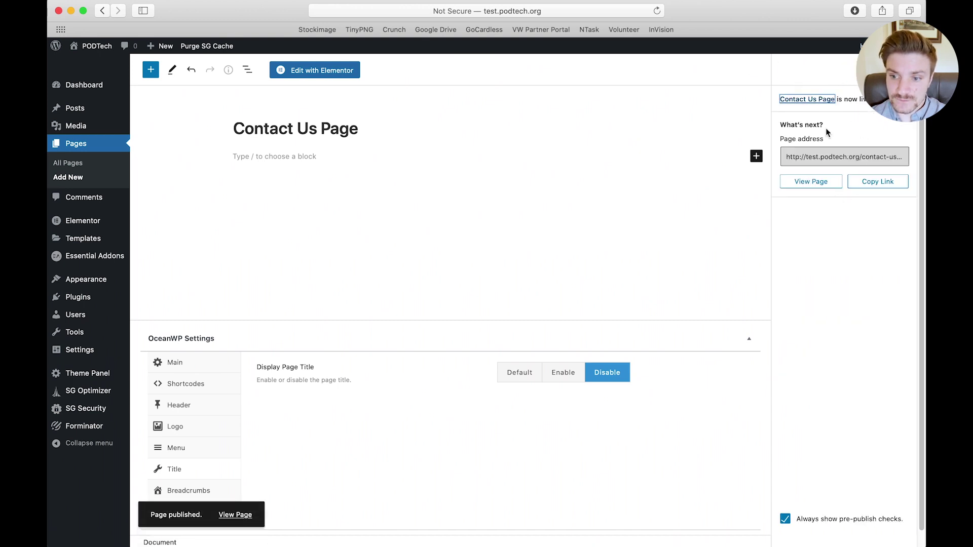
Preview the published Contact Us Page in a new tab and return to the editor
click(907, 100)
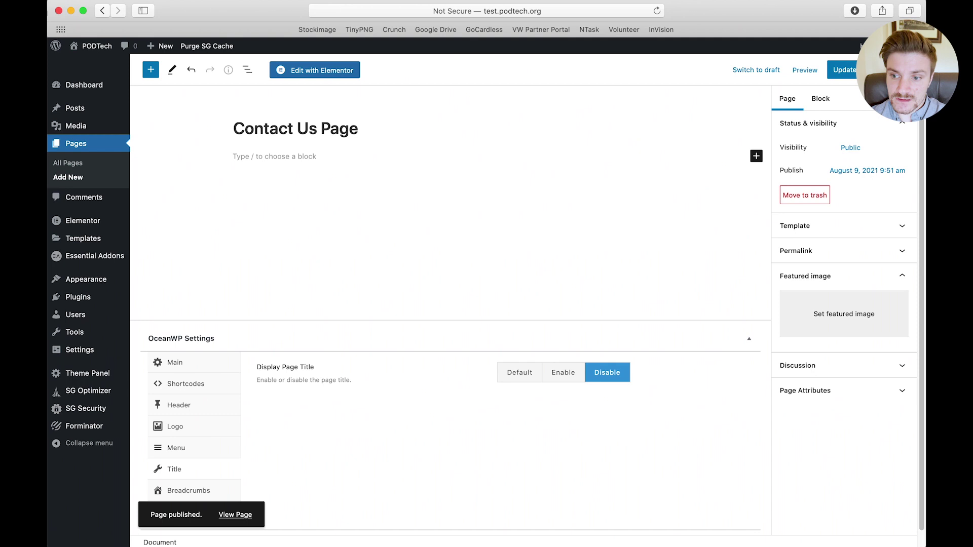
click(805, 71)
click(758, 164)
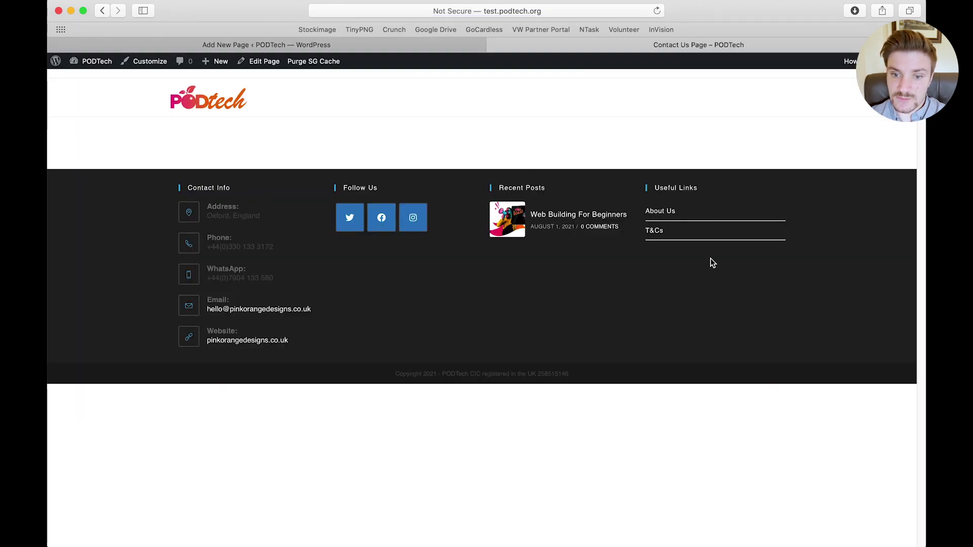
click(251, 44)
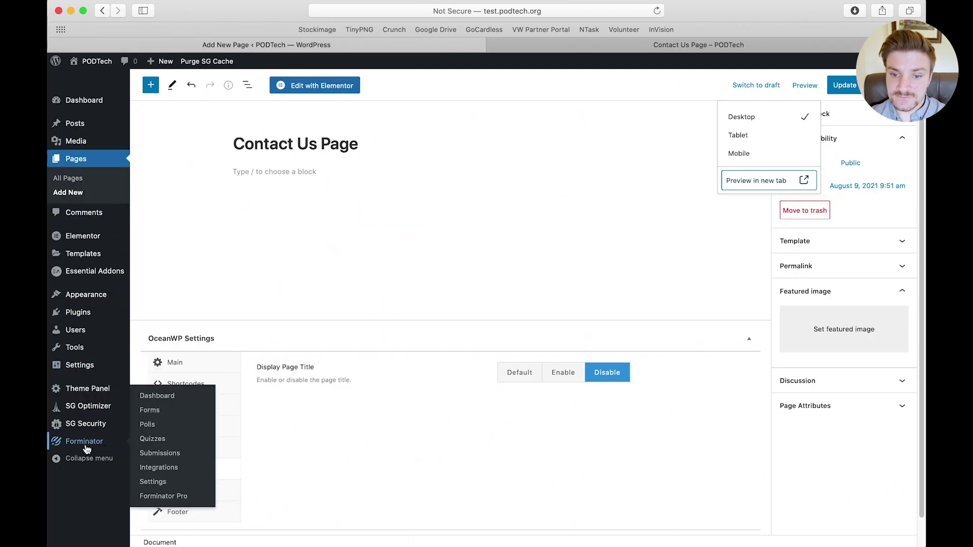
Copy the Contact Us form's shortcode from the Forminator dashboard and view the page preview
click(86, 446)
scroll(221, 376, down, 8)
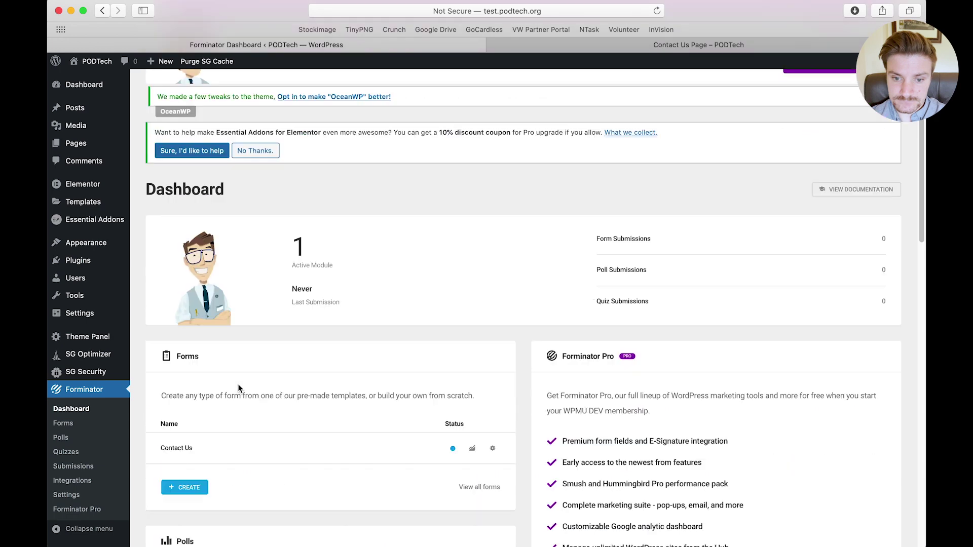
scroll(334, 255, up, 1)
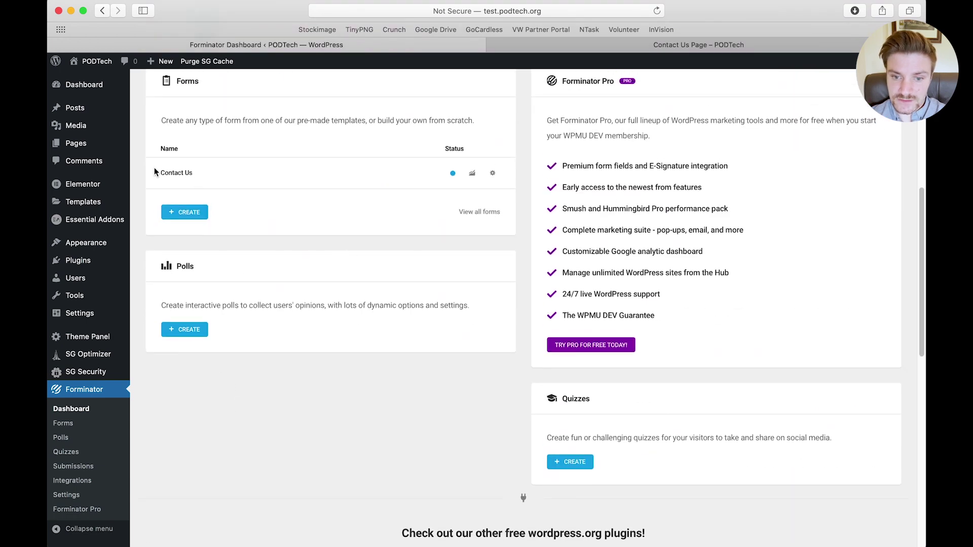
click(493, 174)
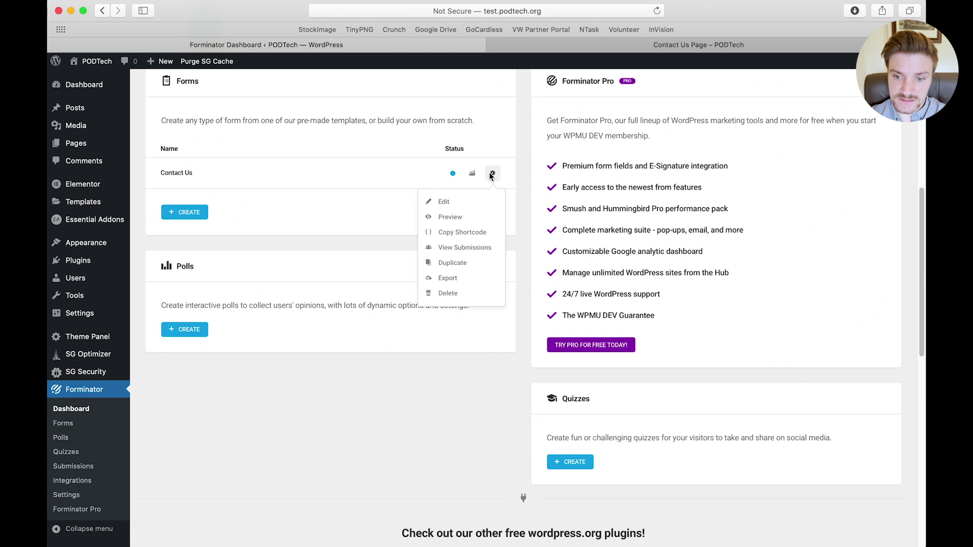
click(472, 232)
click(587, 47)
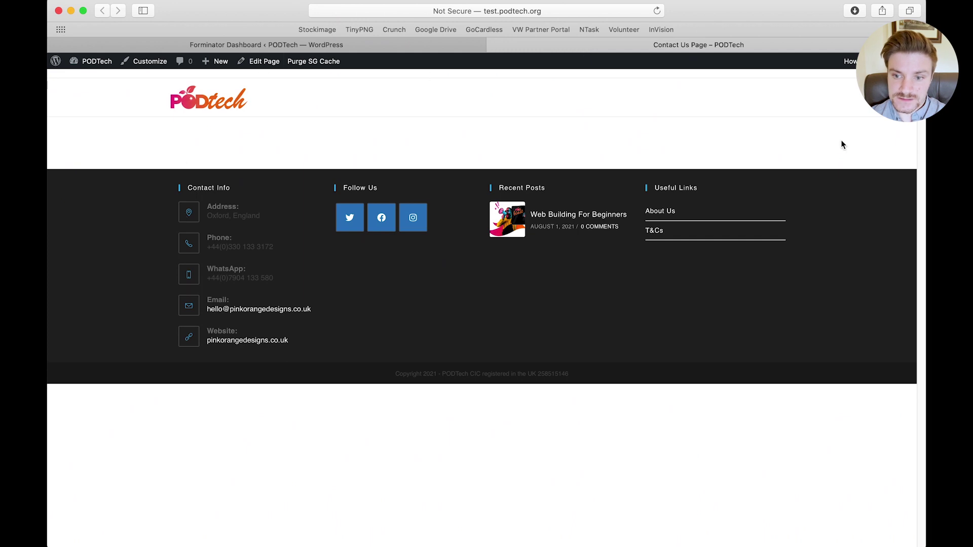
Add a Shortcode block with [forminator_form id="33"] to the Contact Us Page and update it
click(264, 61)
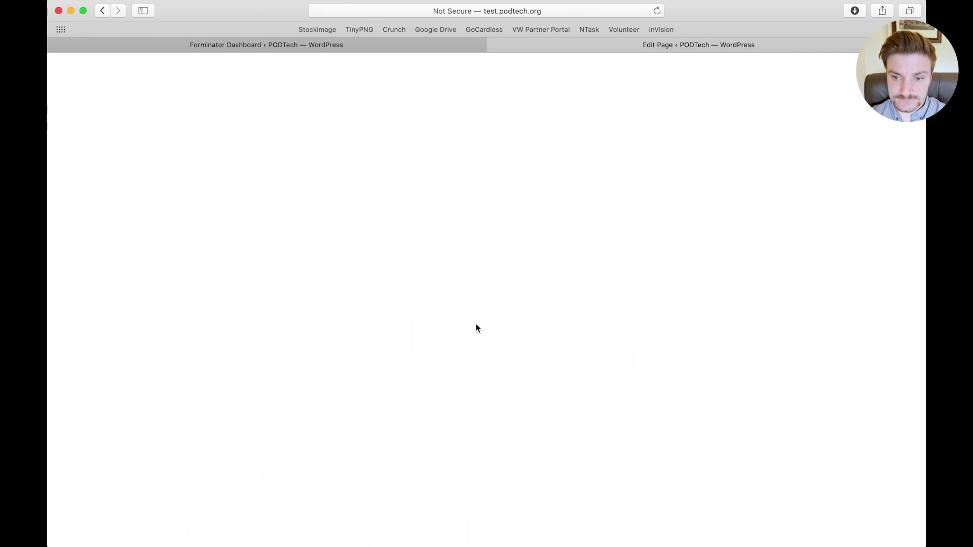
click(301, 217)
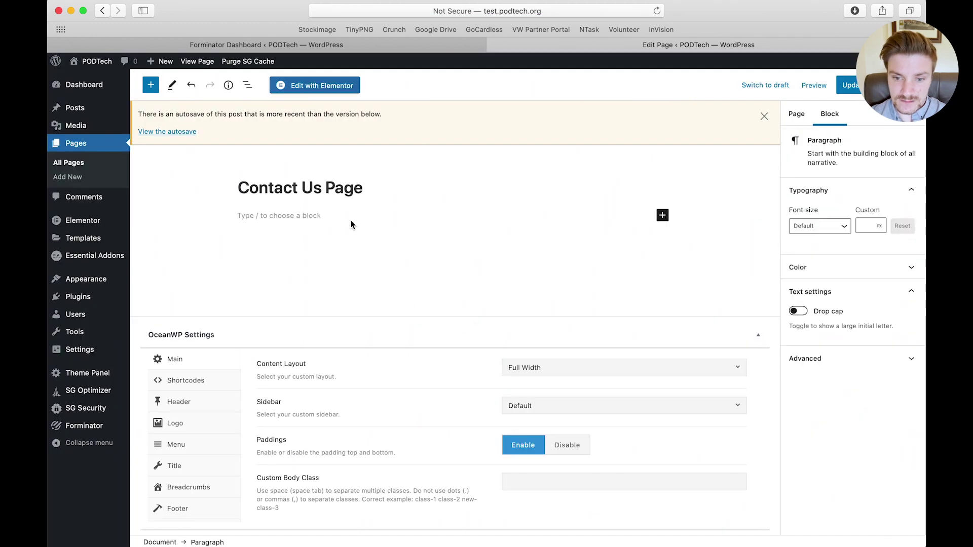
click(662, 215)
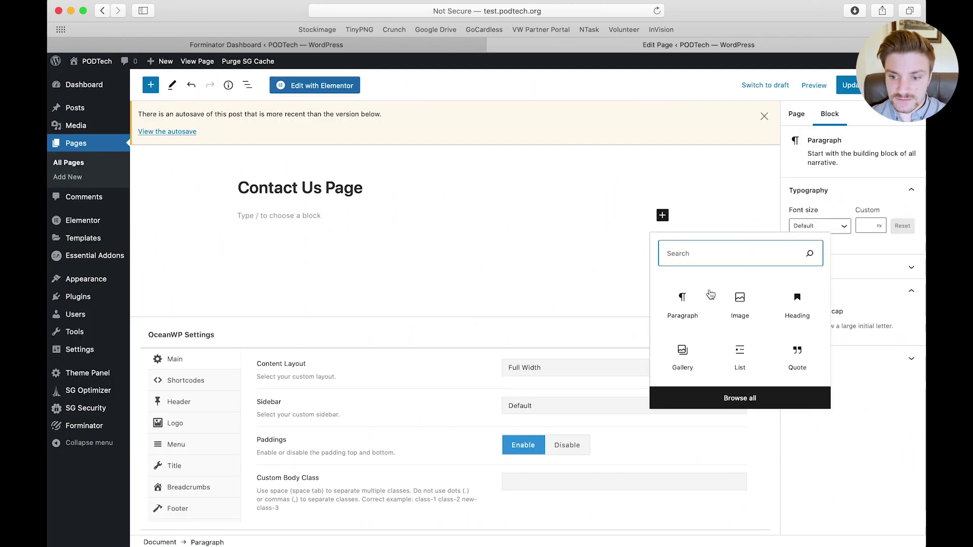
text(short)
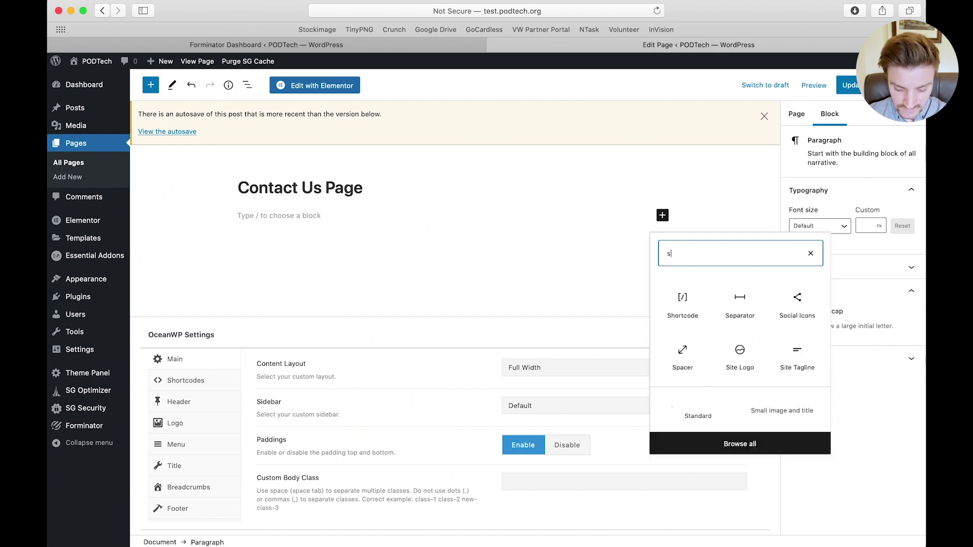
click(679, 296)
key(super+v)
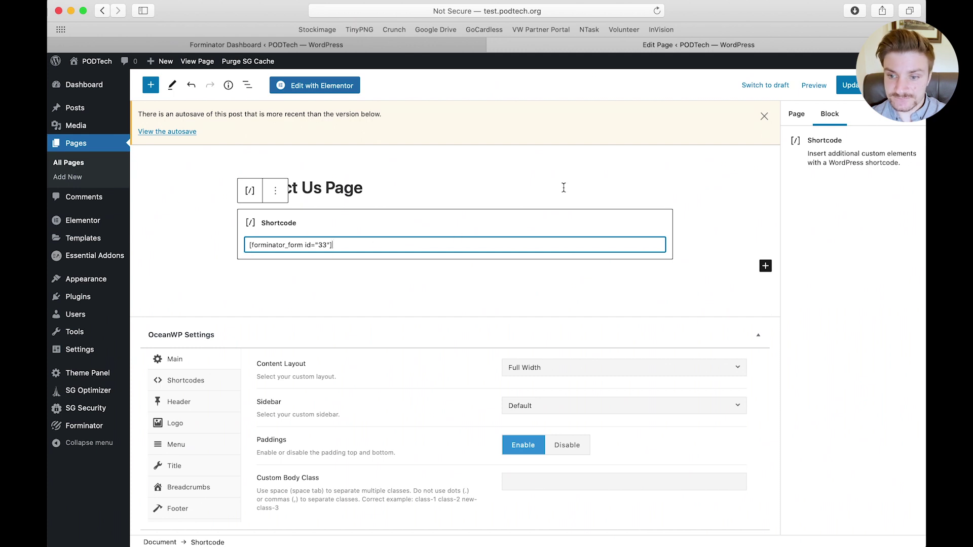
click(853, 87)
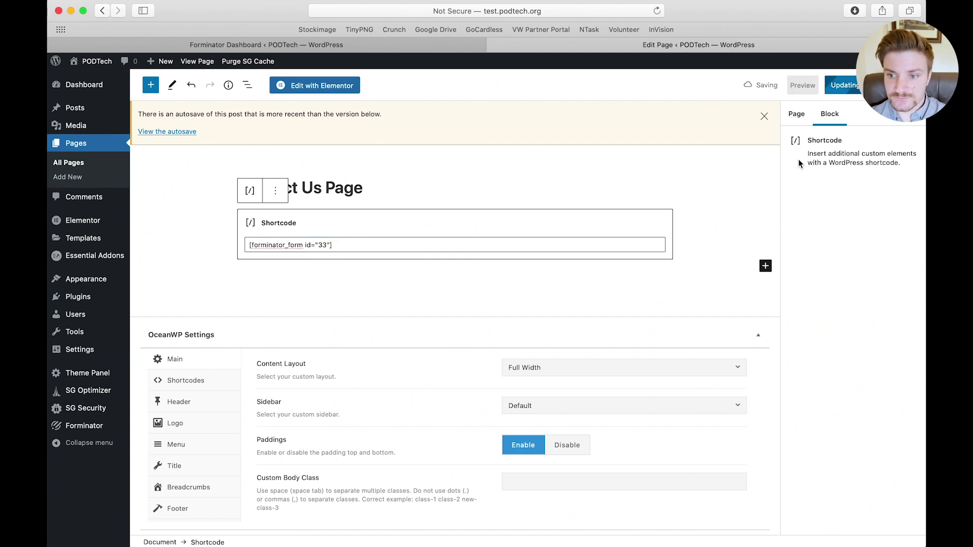
click(814, 90)
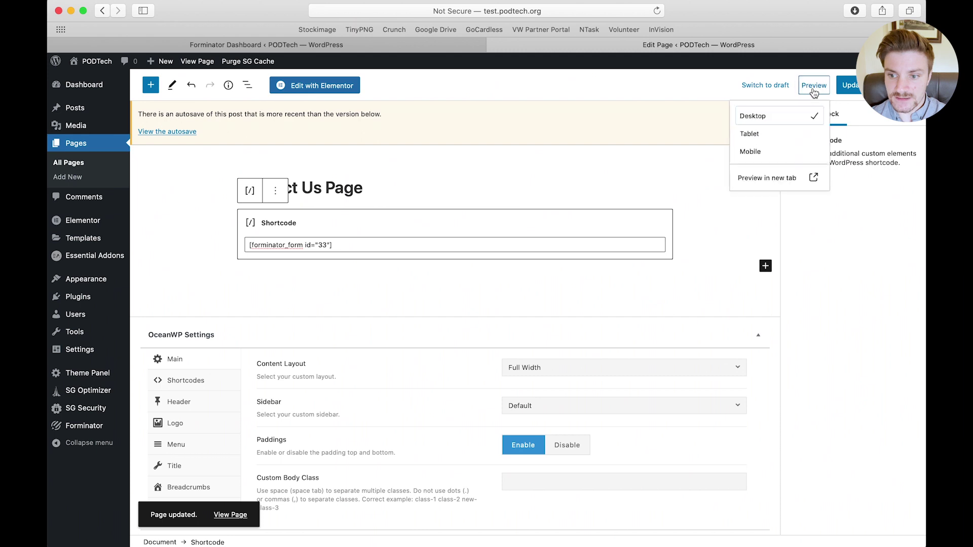
Preview the Contact Us Page in a new tab and check that its Message field accepts input
click(767, 177)
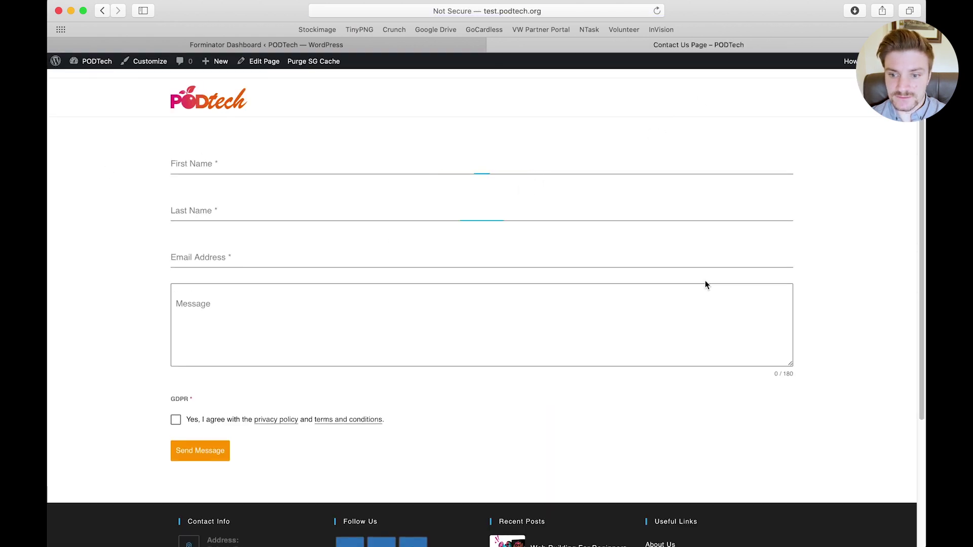
click(614, 363)
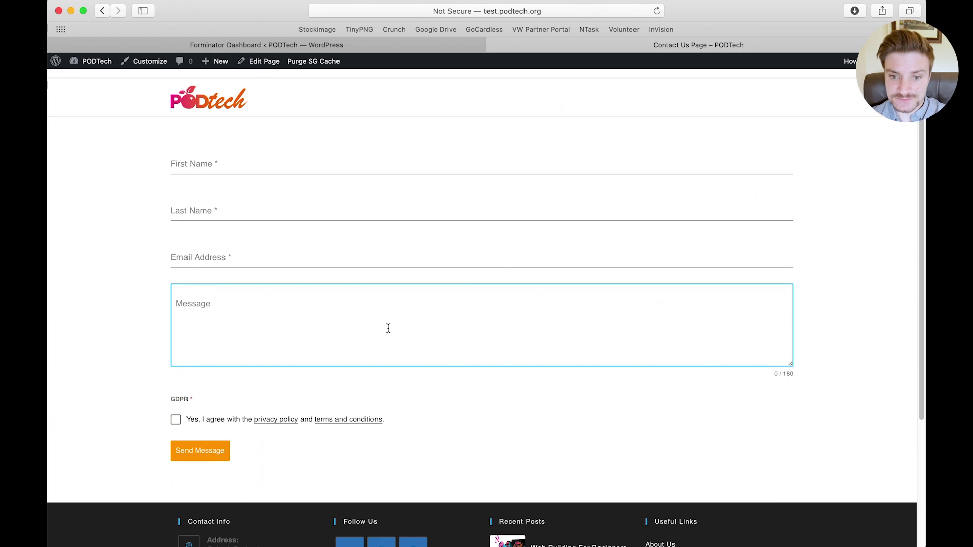
click(569, 112)
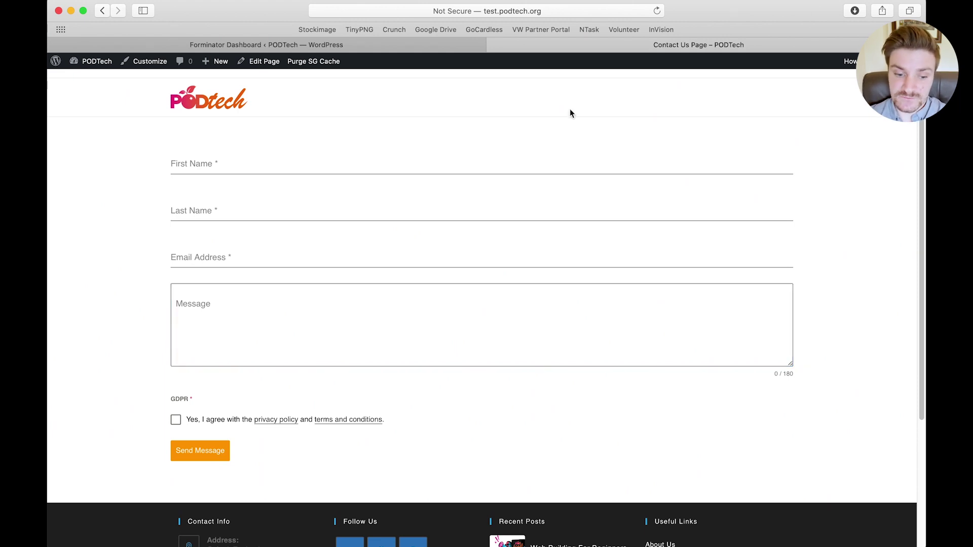